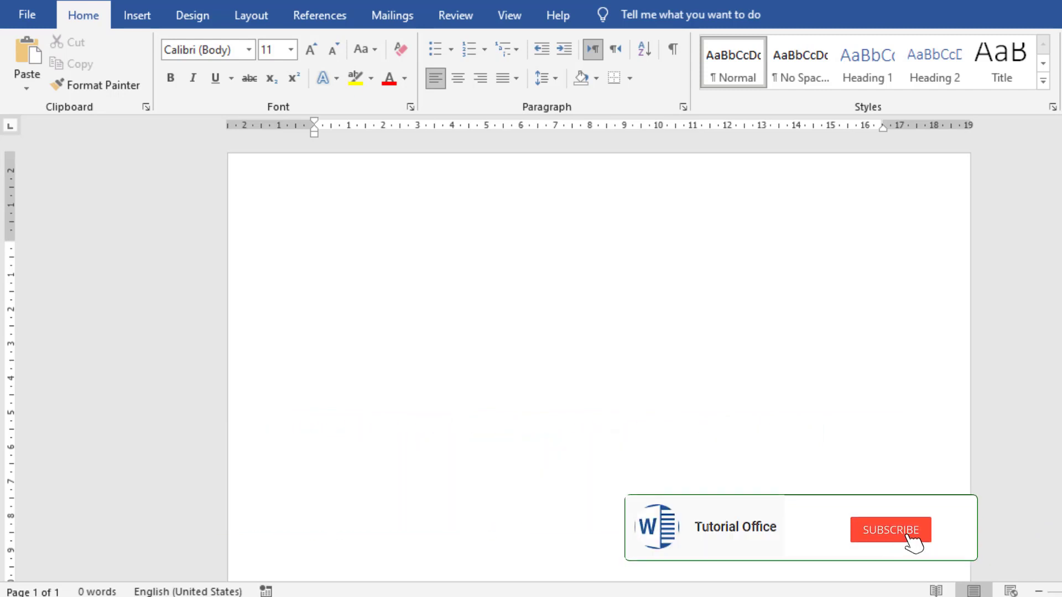
Set the page to Letter paper size.
scroll(607, 374, down, 3)
scroll(608, 375, up, 3)
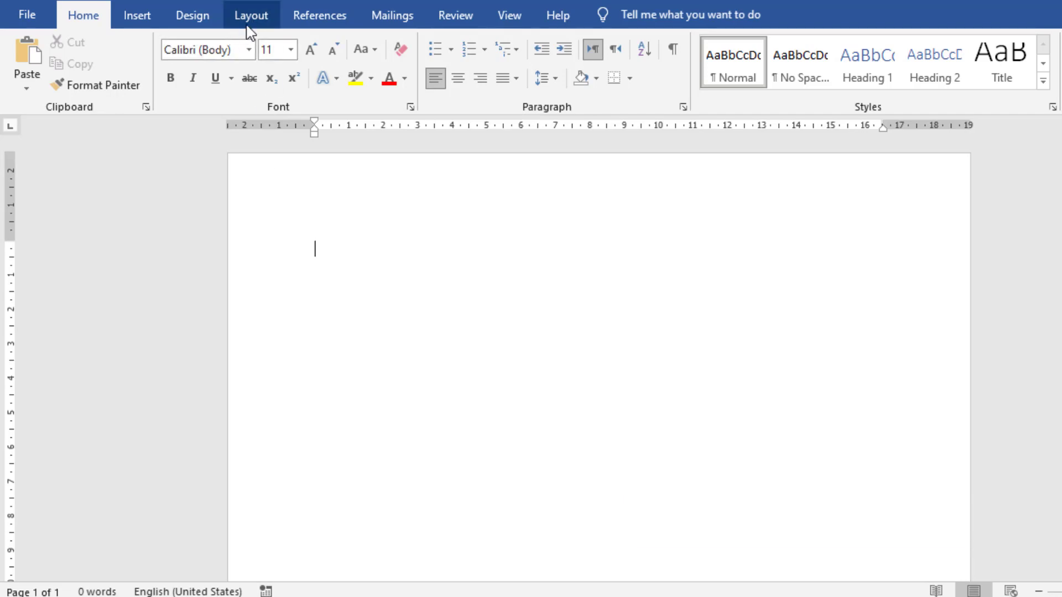
click(248, 27)
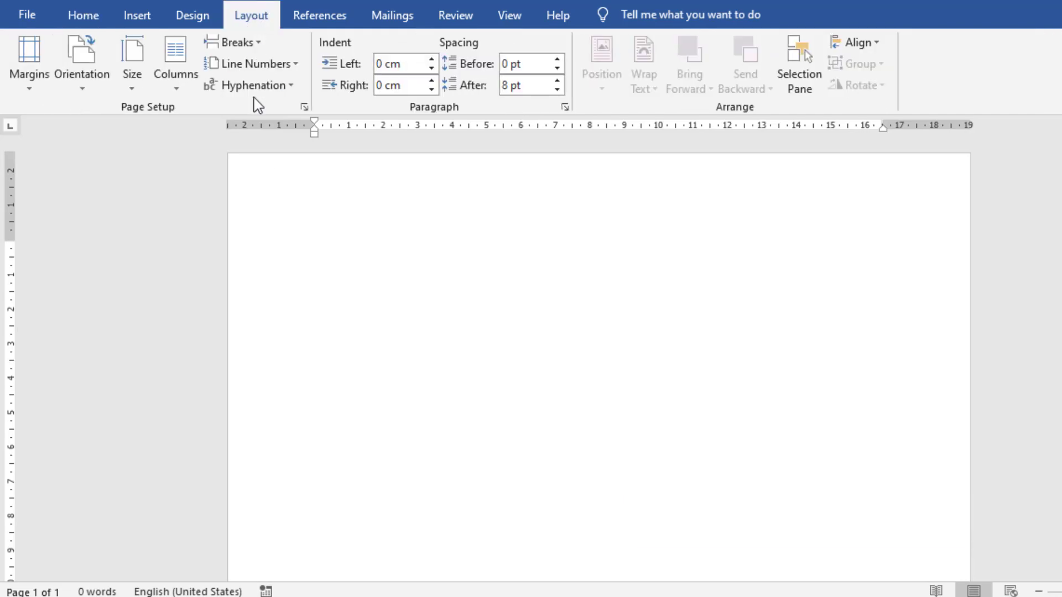
click(134, 71)
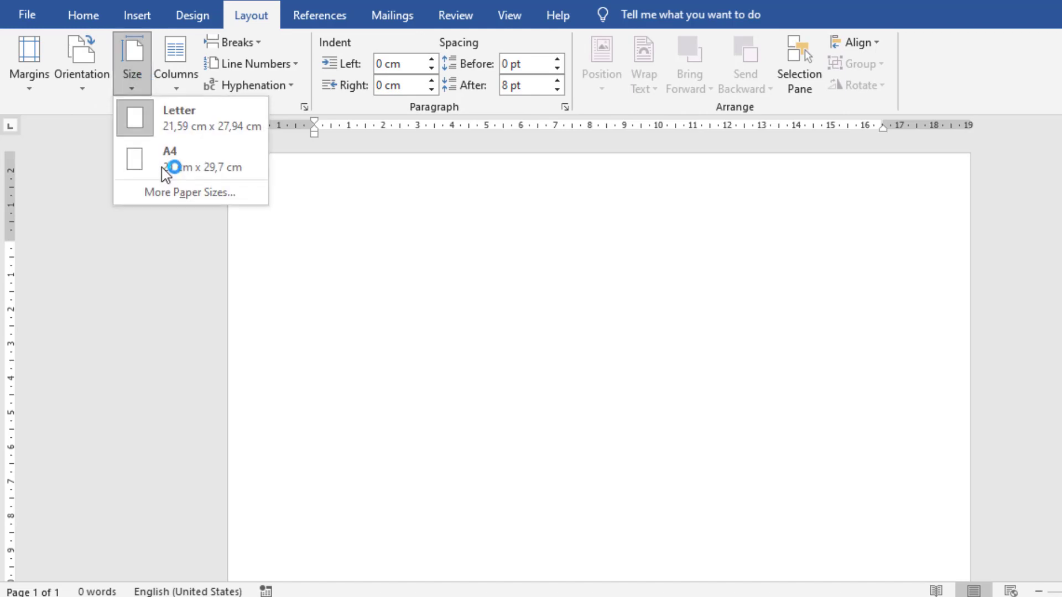
click(176, 133)
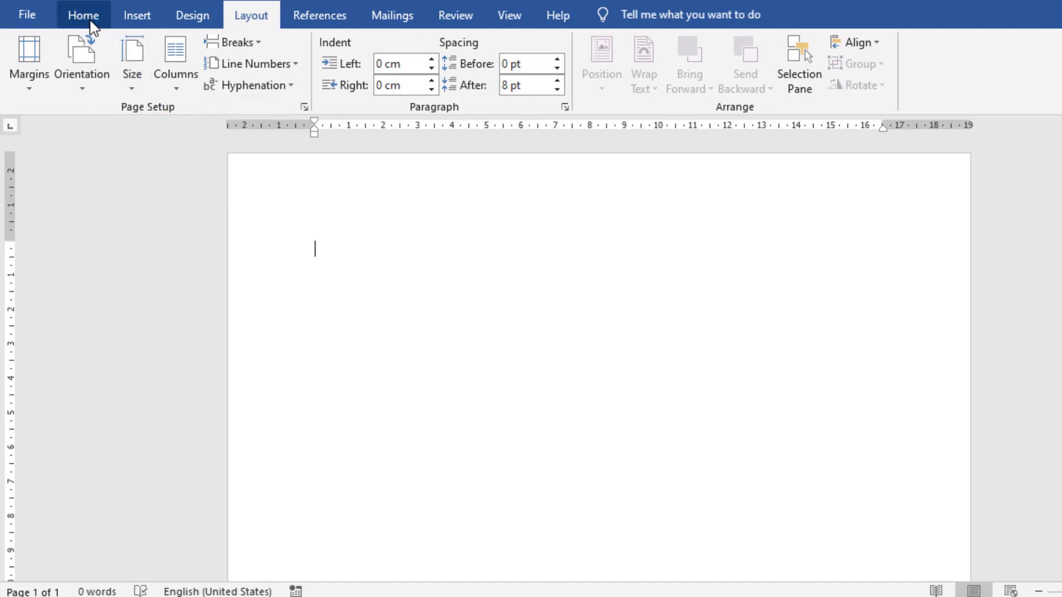
Apply Narrow margins of 1,27 cm on every side.
click(87, 21)
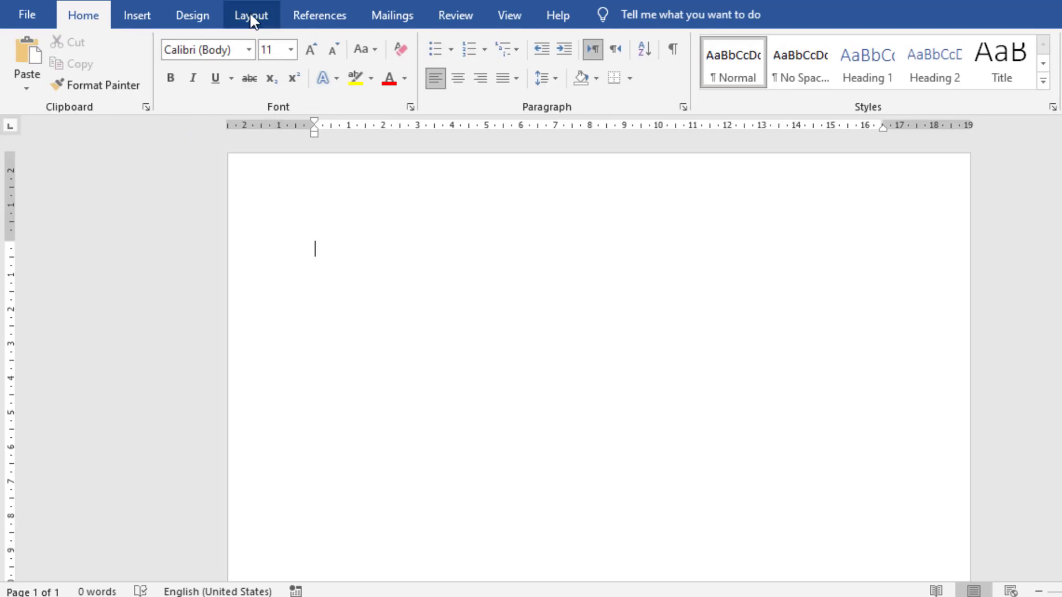
click(252, 17)
click(30, 63)
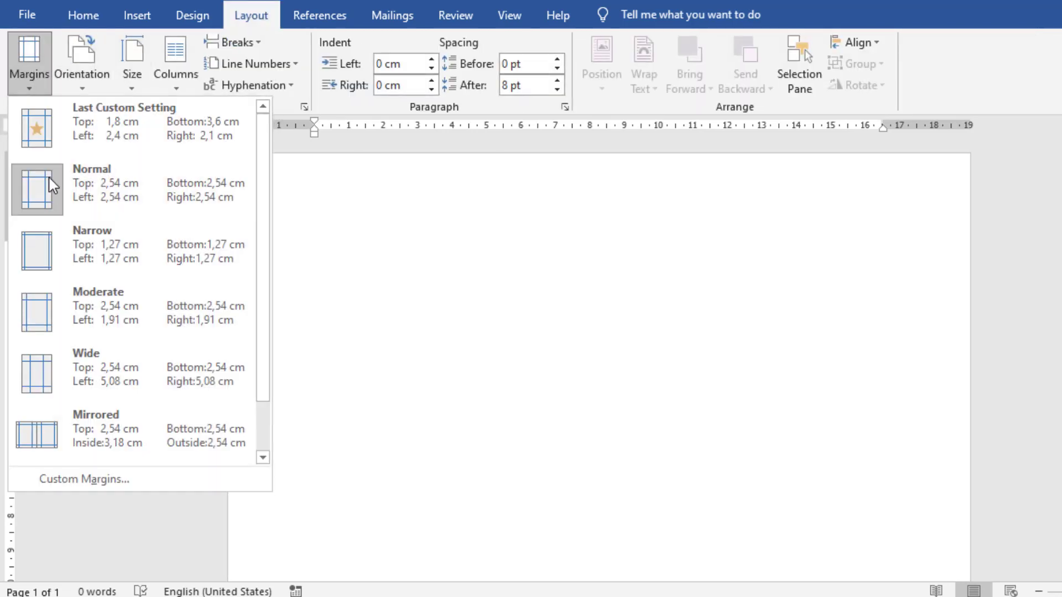
click(123, 239)
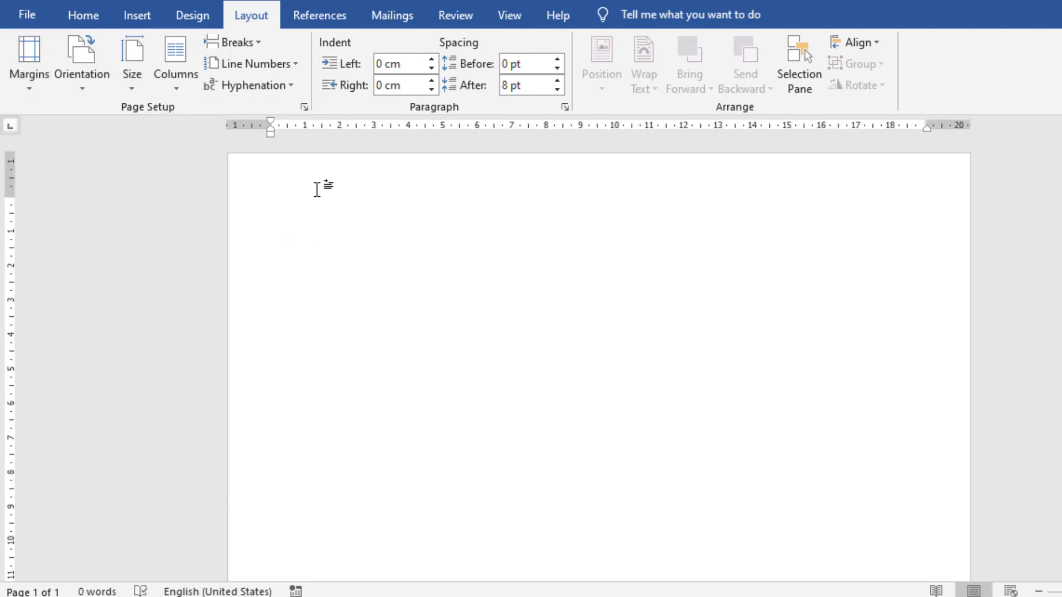
scroll(346, 266, down, 2)
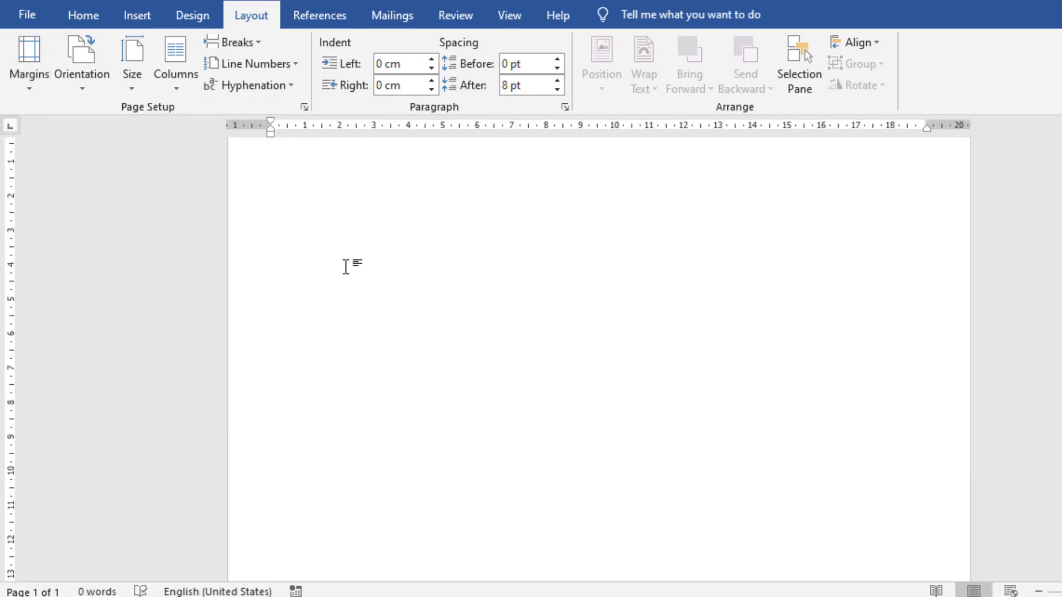
scroll(599, 360, down, 1)
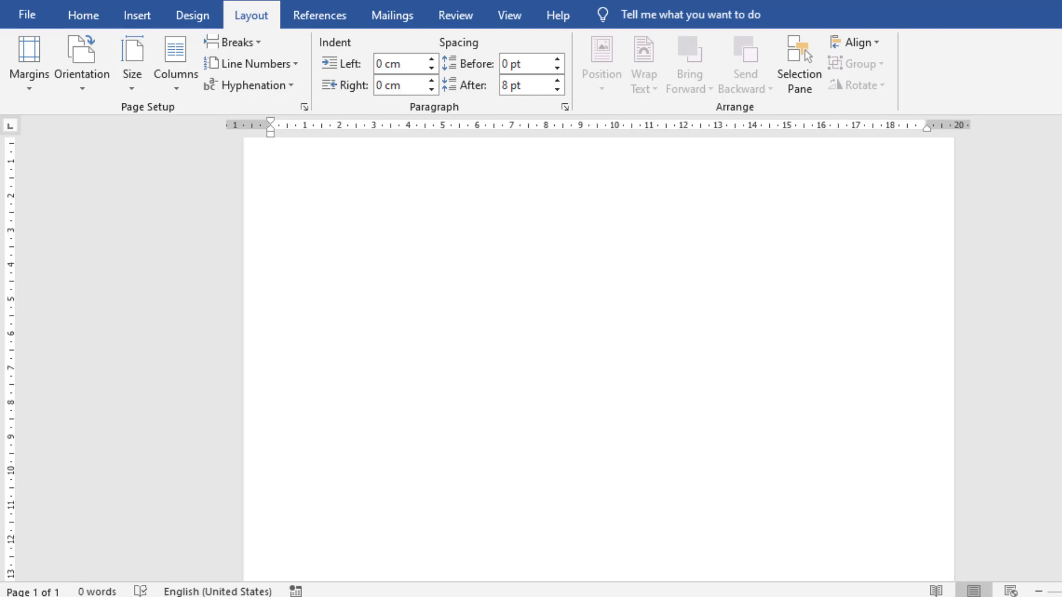
scroll(992, 414, down, 2)
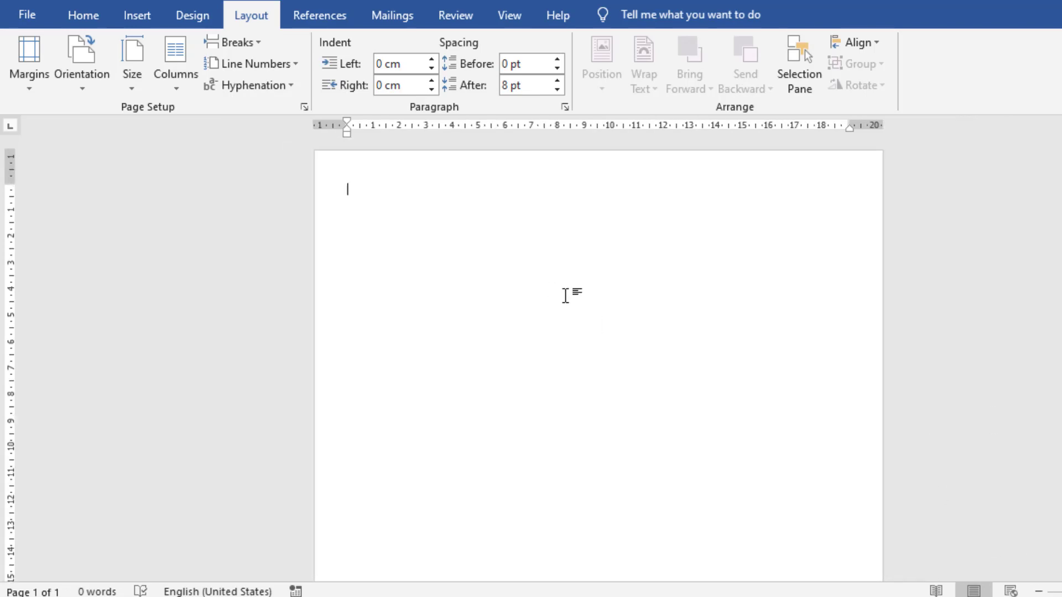
scroll(565, 295, down, 1)
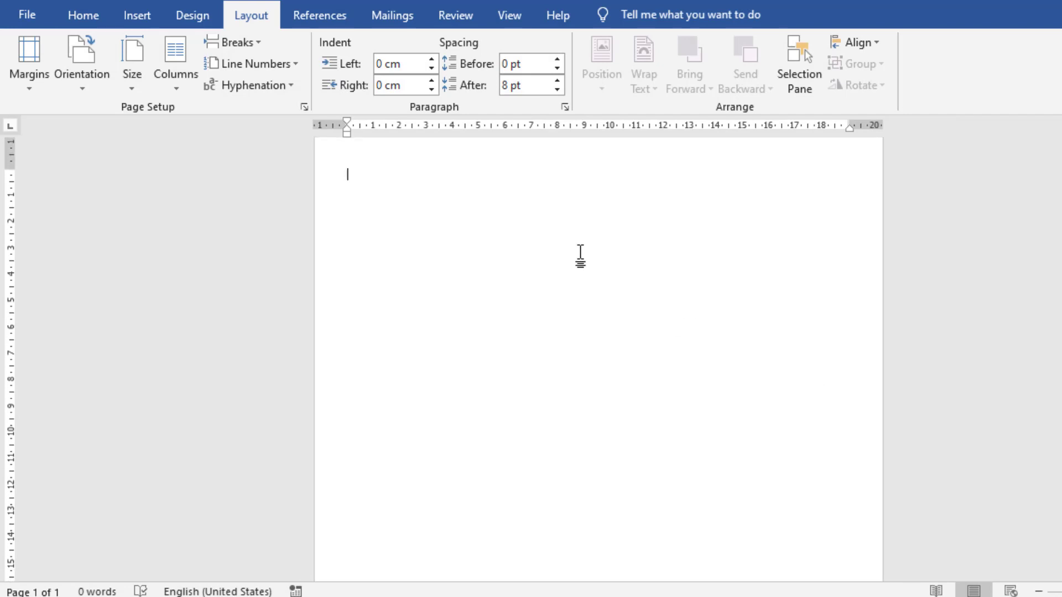
scroll(581, 255, up, 1)
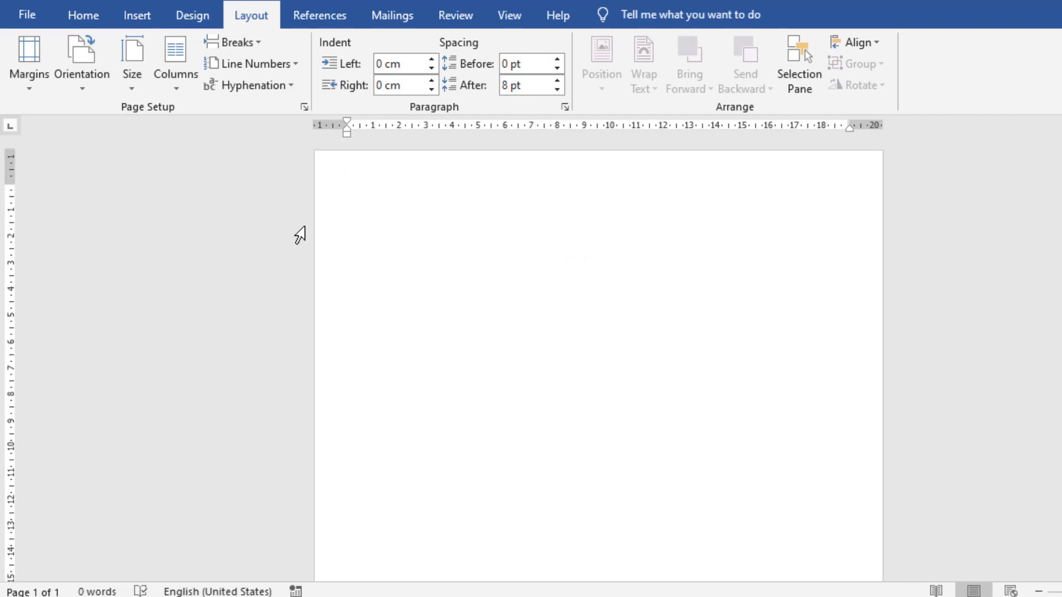
Draw a wide Rectangle shape near the top centre of the page.
click(143, 15)
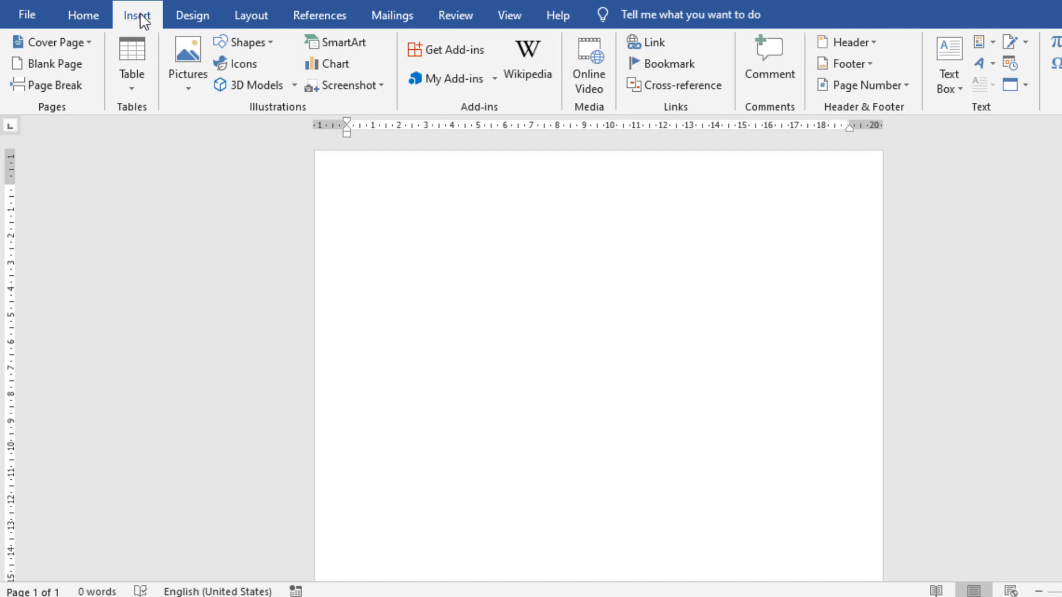
click(243, 42)
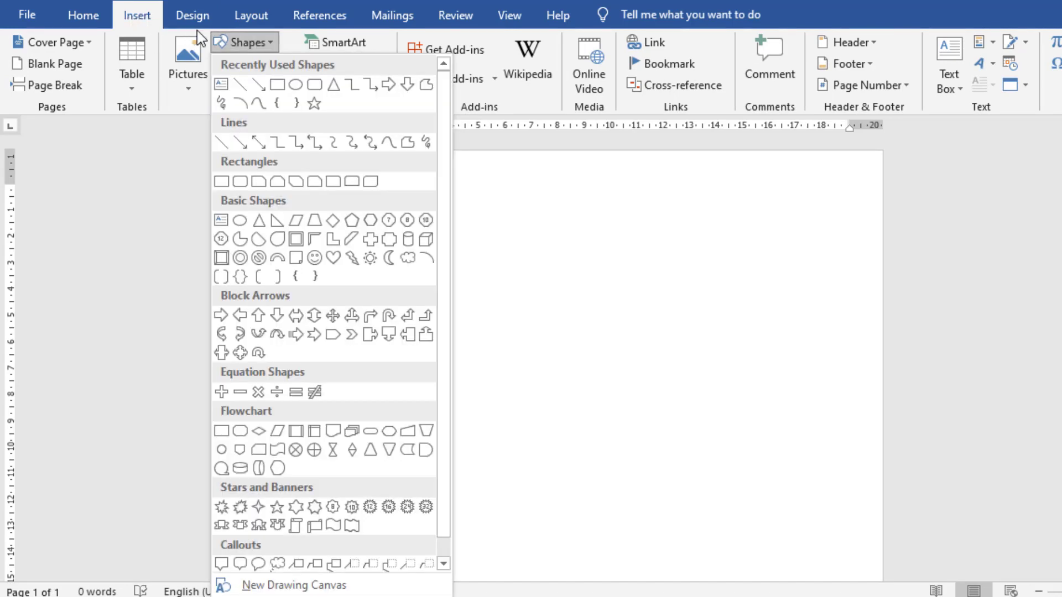
click(276, 85)
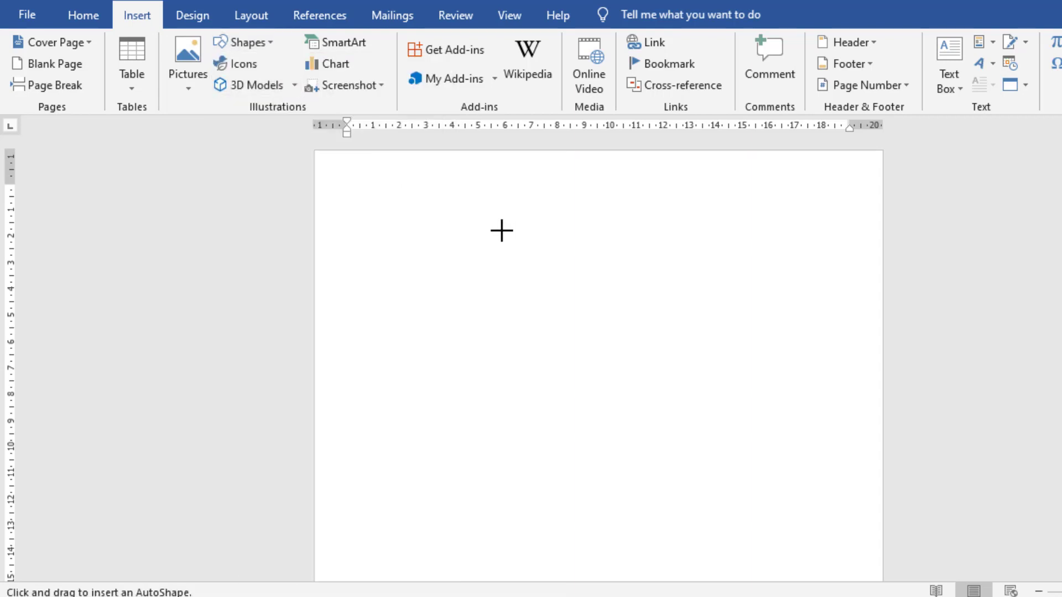
drag(510, 209, 714, 245)
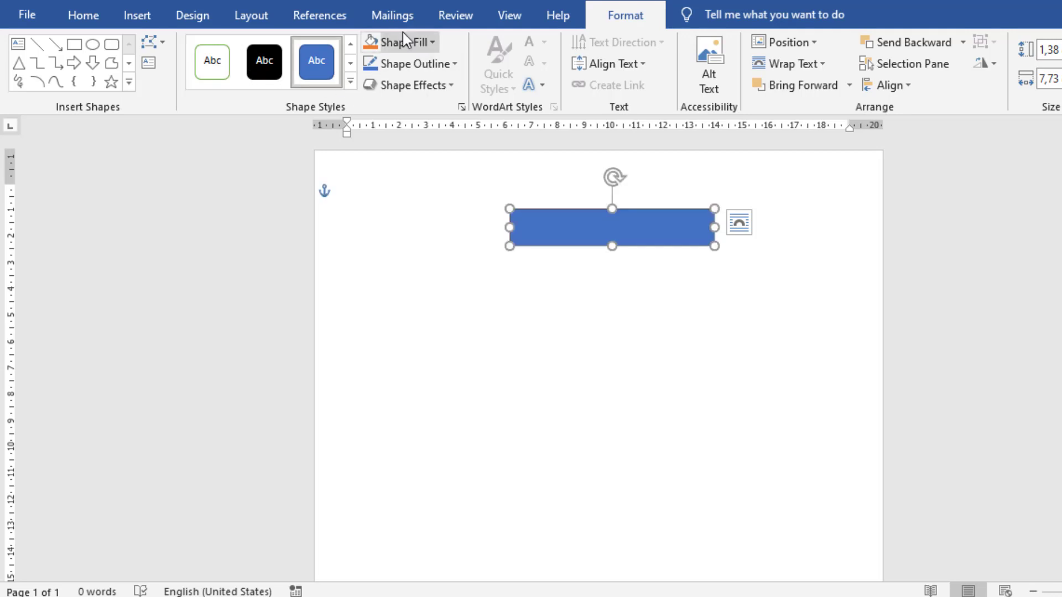
Fill the rectangle white and give it a black 3 pt outline.
click(425, 43)
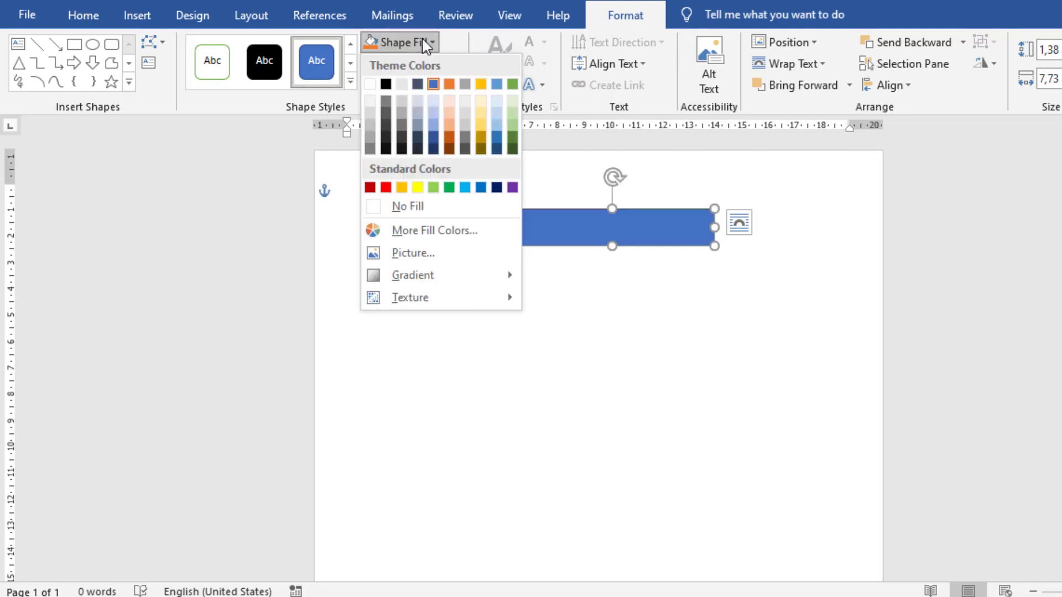
click(370, 85)
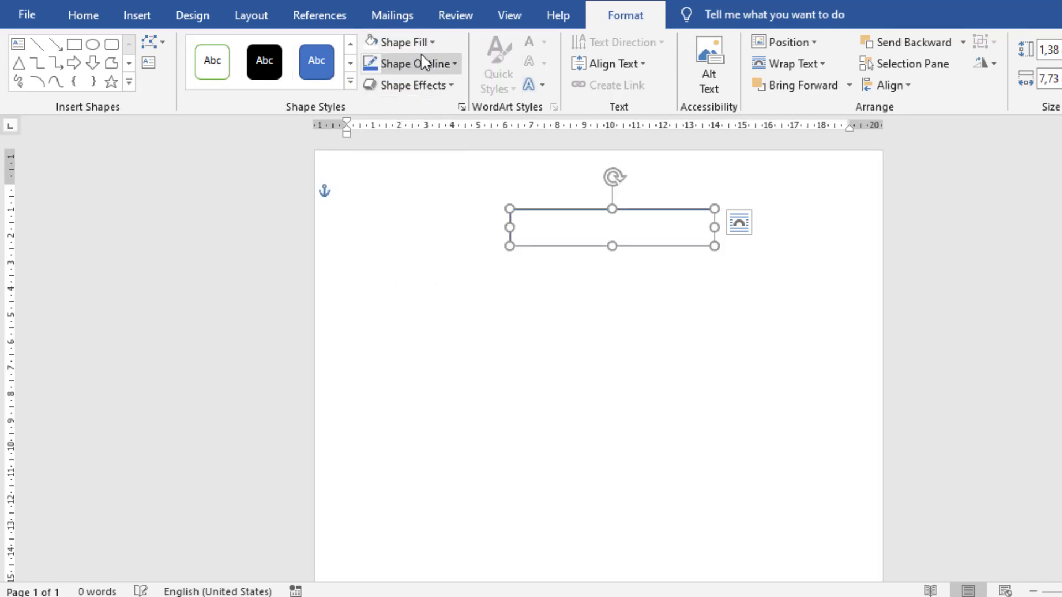
click(455, 65)
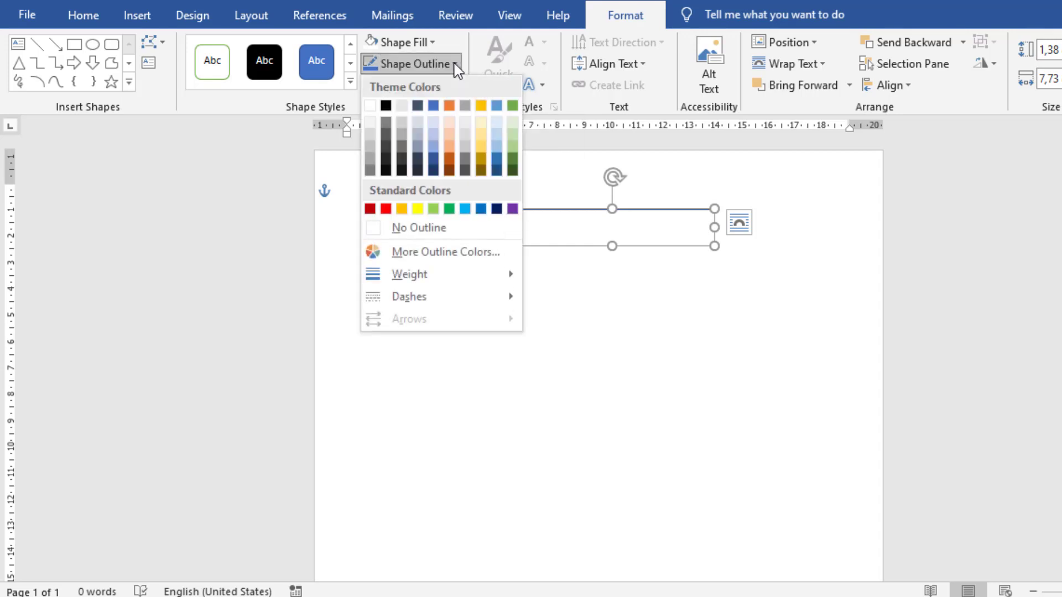
click(386, 105)
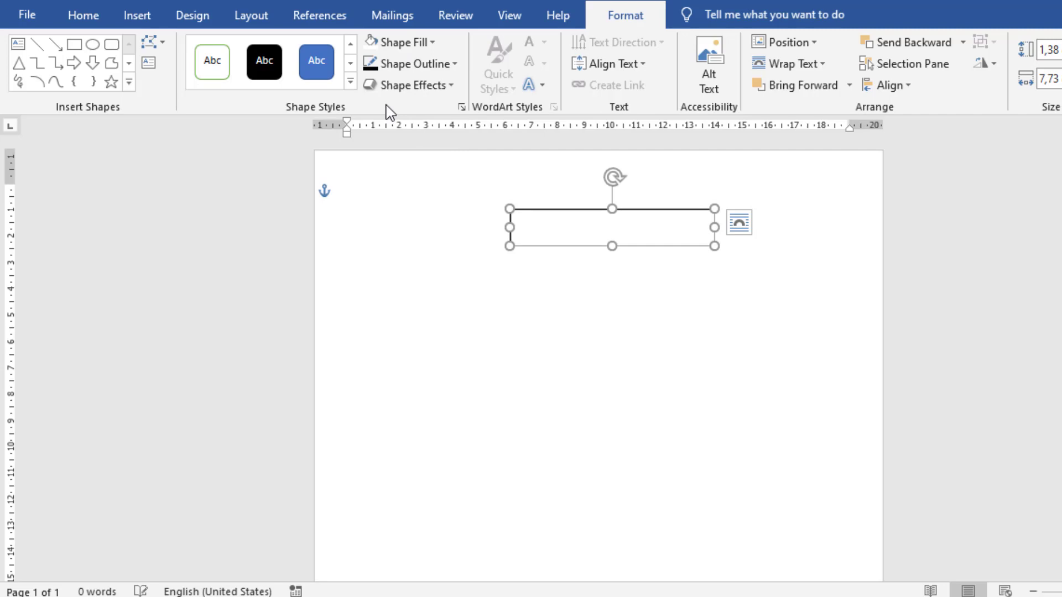
click(456, 65)
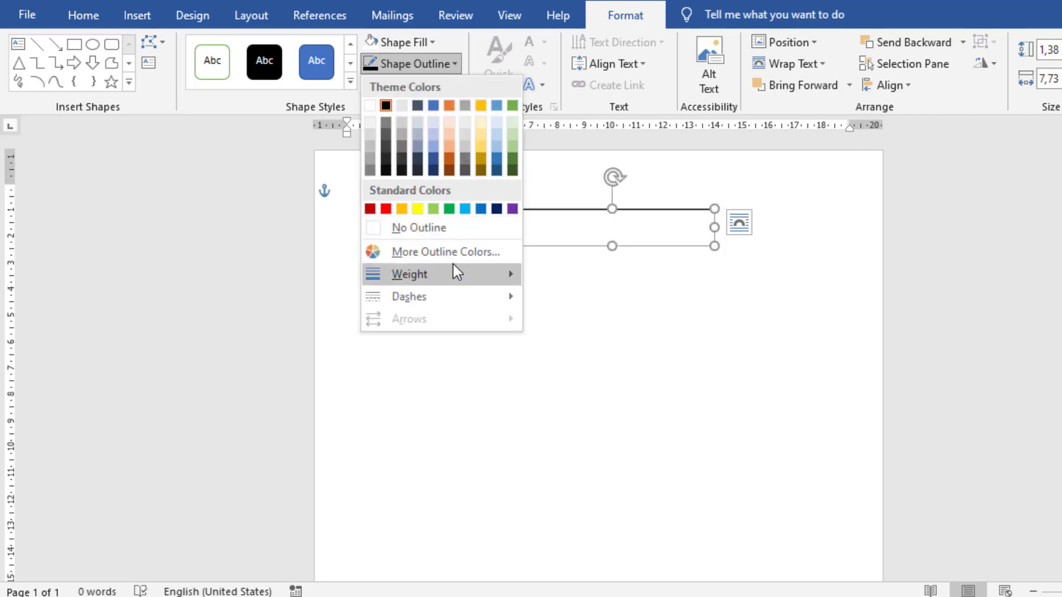
mouse_move(410, 274)
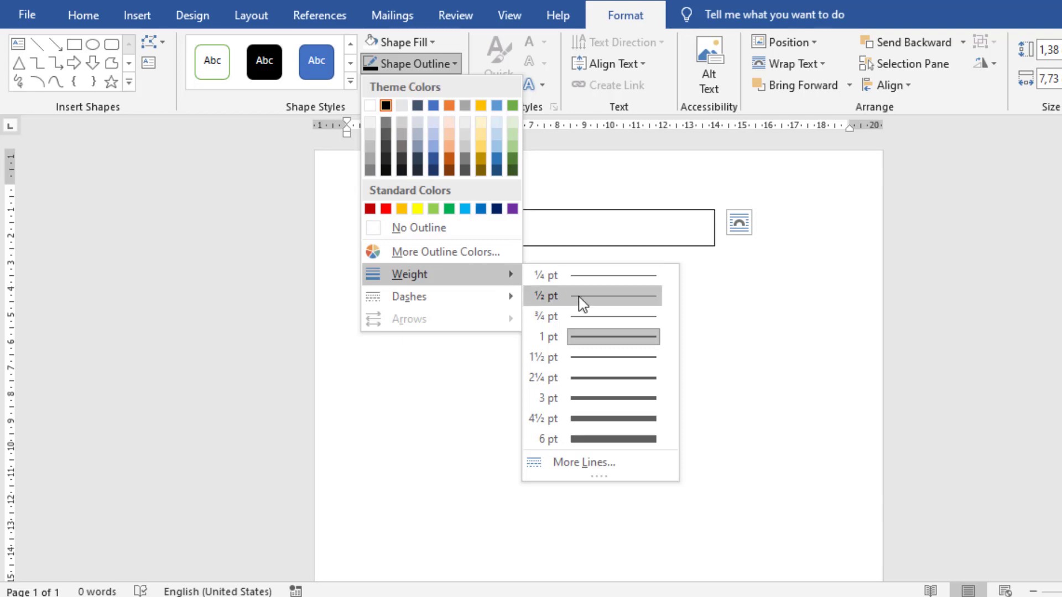
click(599, 399)
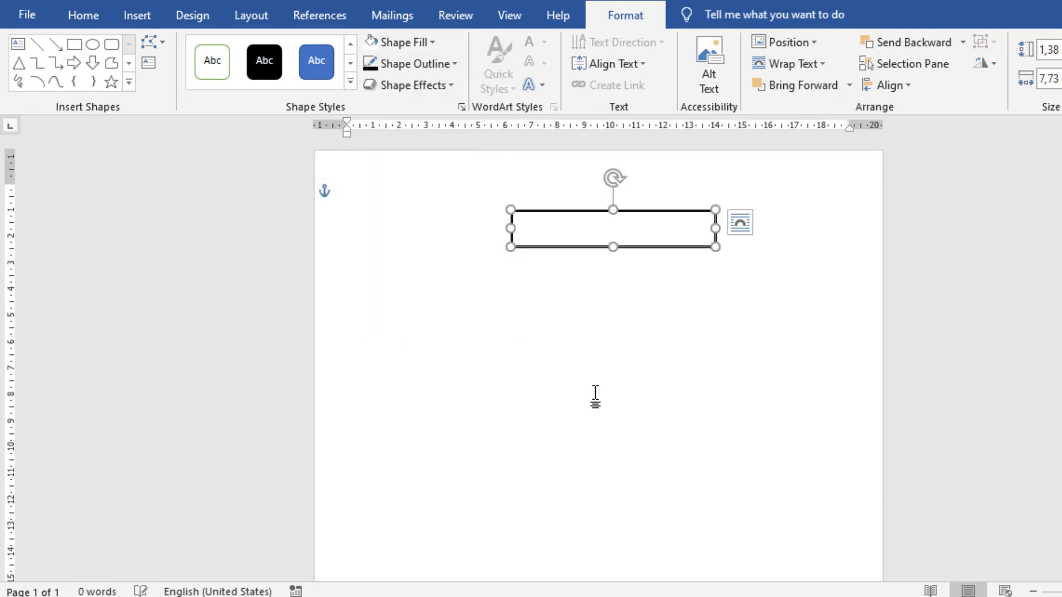
click(1007, 259)
click(603, 224)
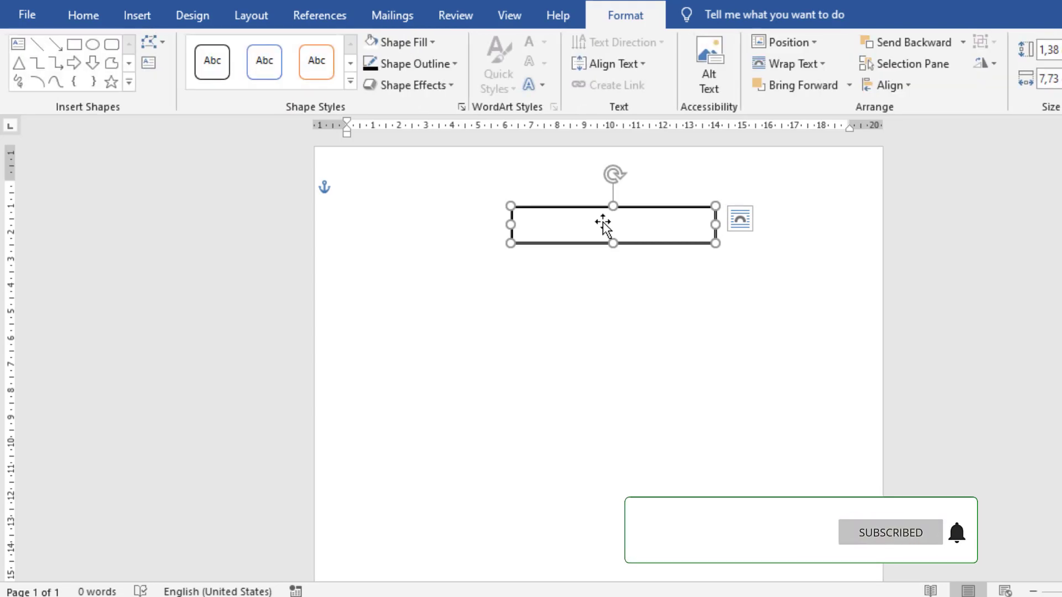
Add the text PENANGGUNG JAWAB inside the rectangle.
right_click(603, 225)
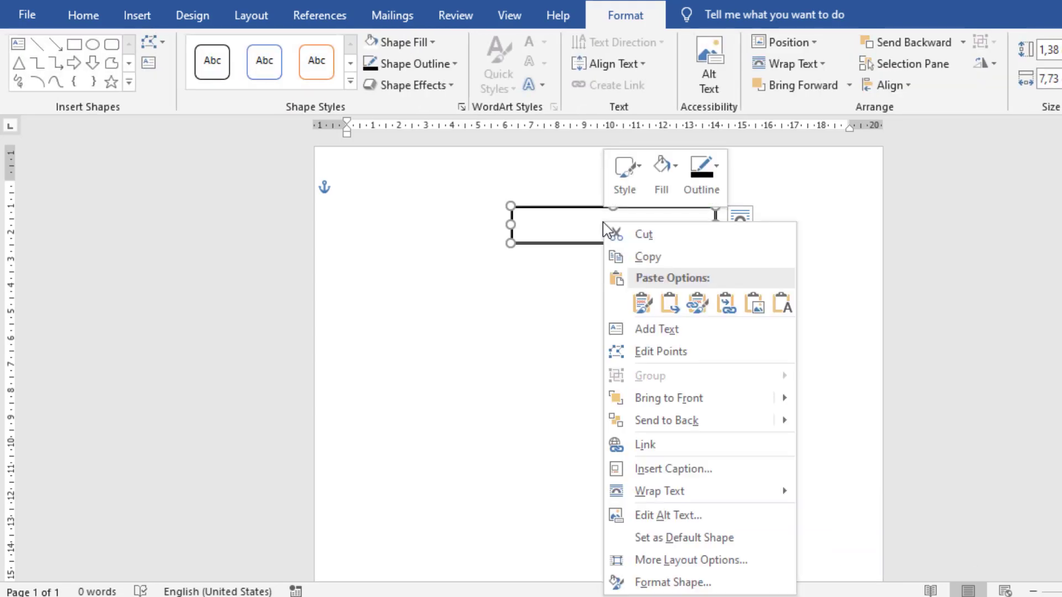
click(667, 332)
click(714, 215)
text(penam)
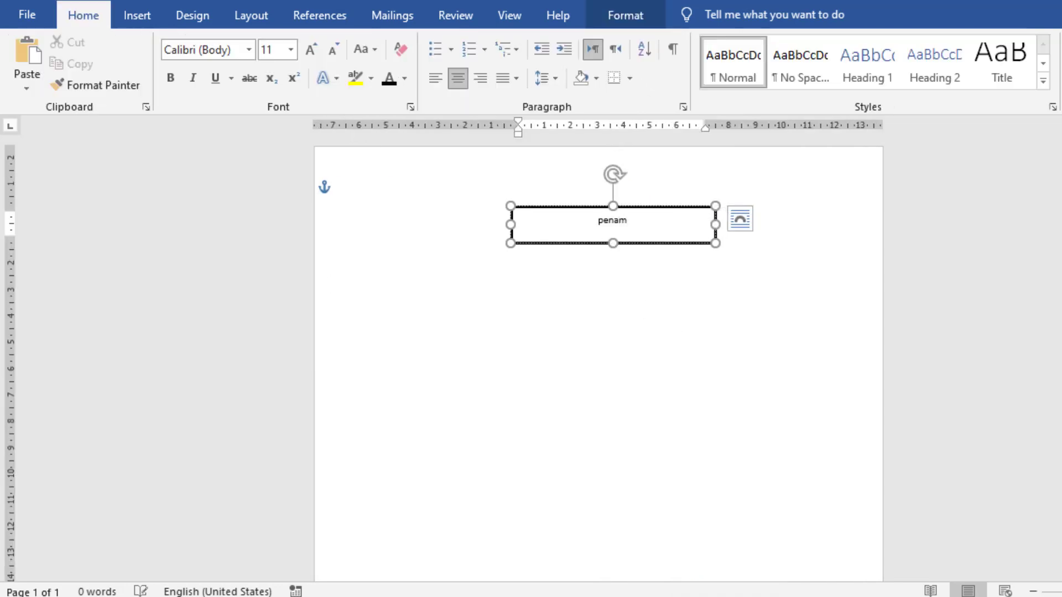
key(BackSpace)
key(BackSpace)
key(BackSpace)
key(BackSpace)
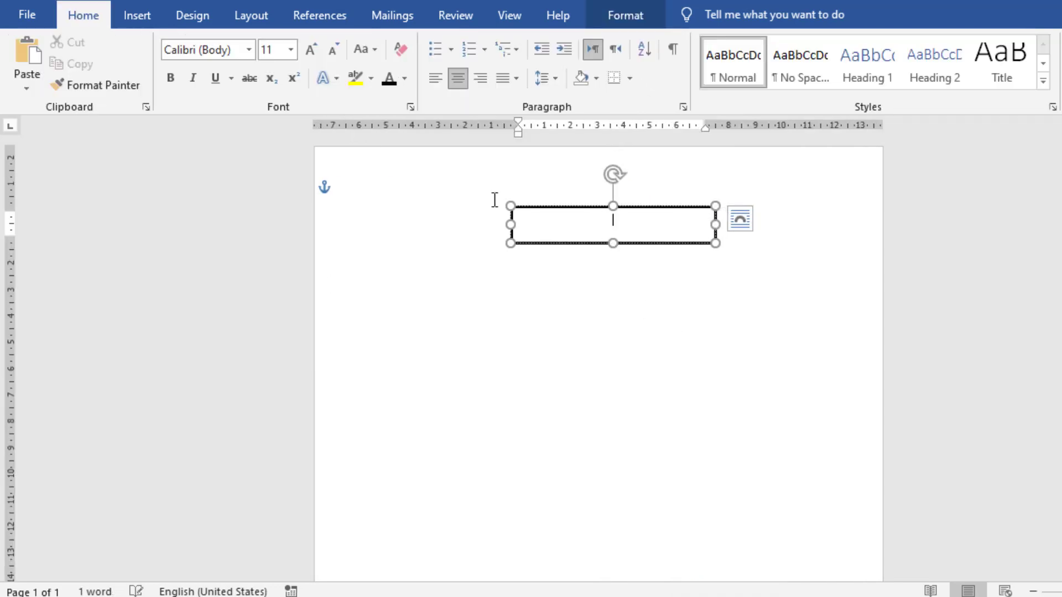
text(PENA)
text(NGGU)
text(NG JWA)
key(BackSpace)
key(BackSpace)
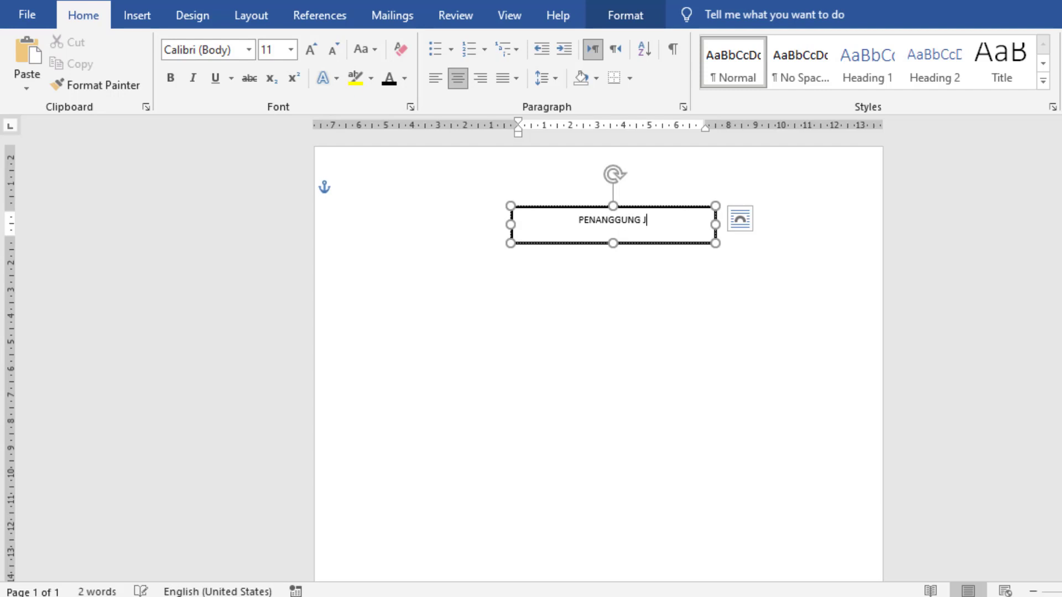
text(AWAB)
Make PENANGGUNG JAWAB bold and grow it to 20 pt, then select the box.
key(ctrl+a)
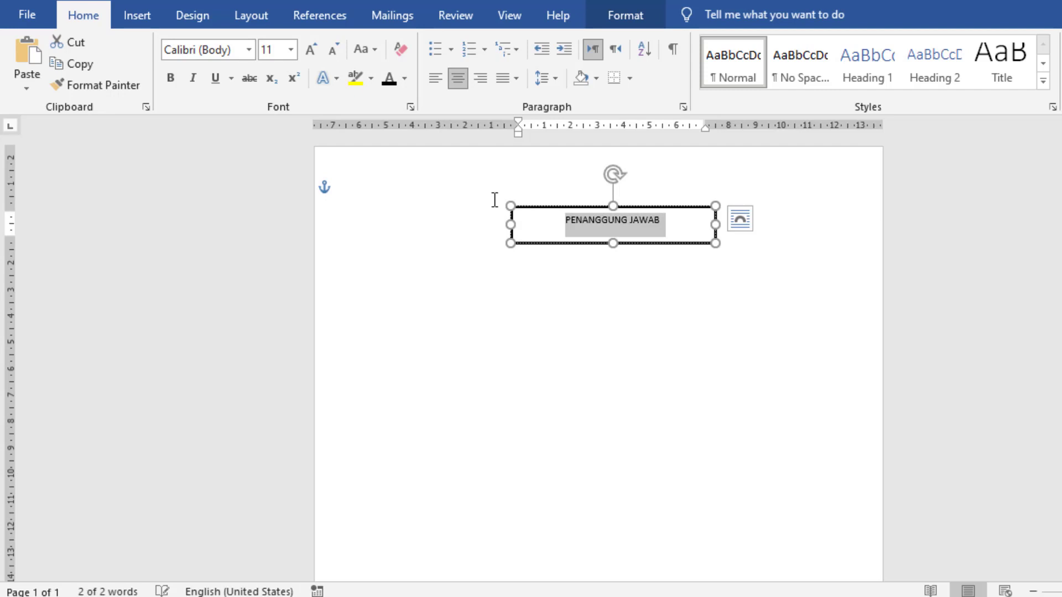
click(311, 51)
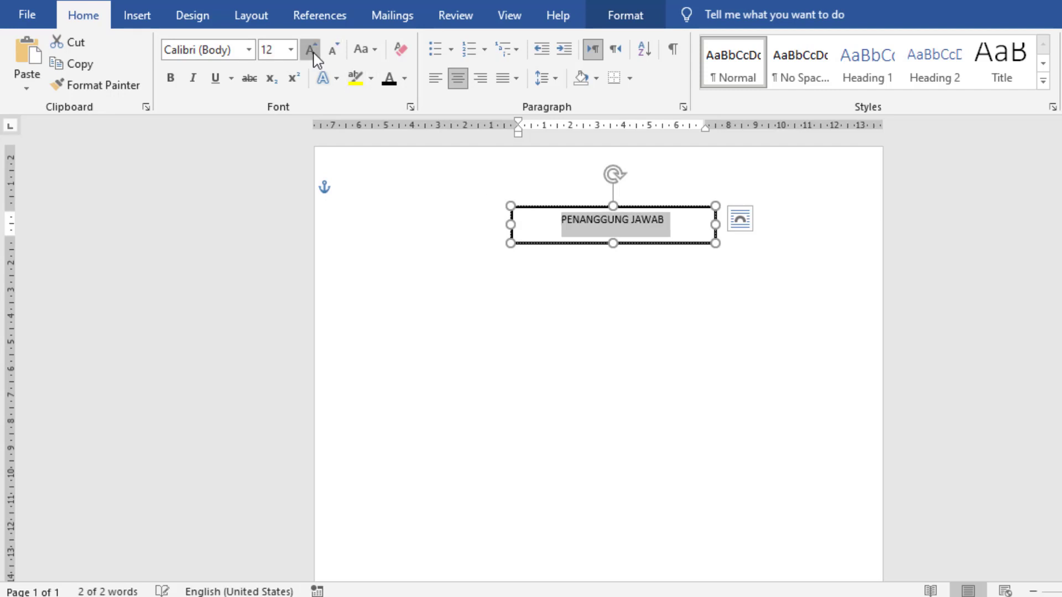
click(312, 51)
click(311, 51)
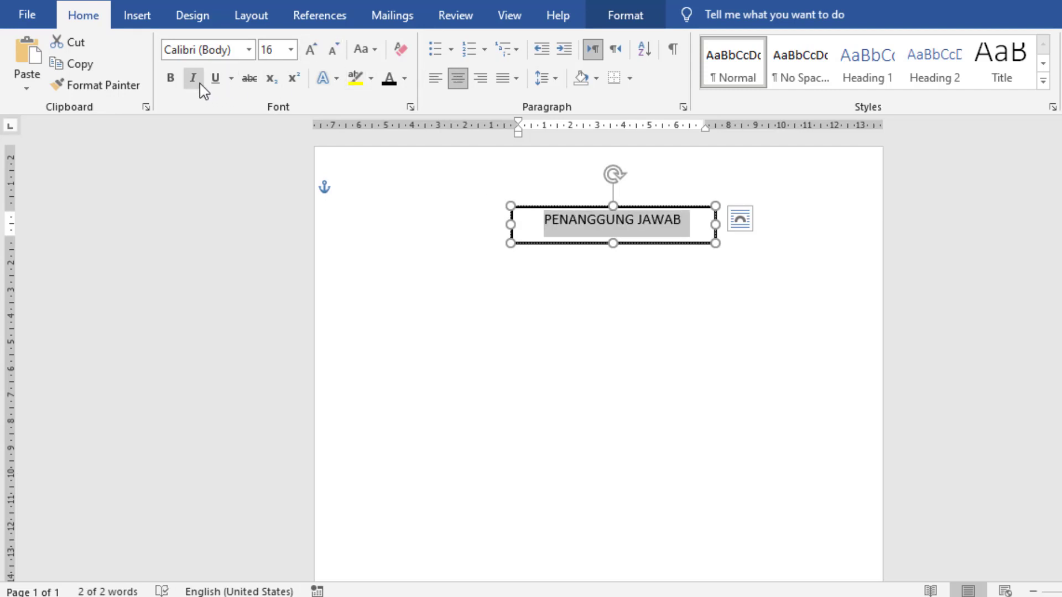
click(170, 78)
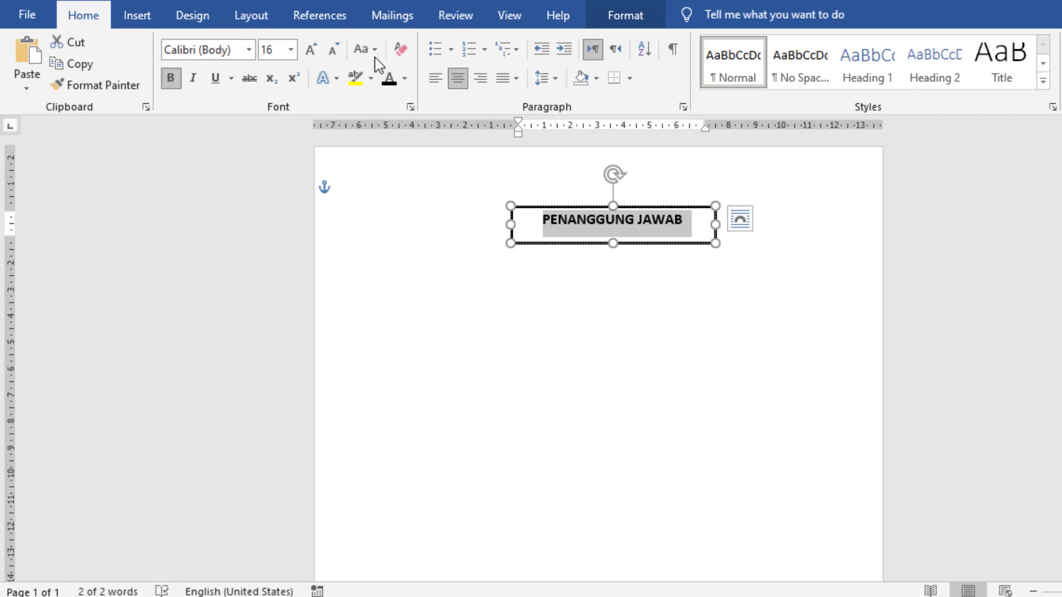
click(312, 51)
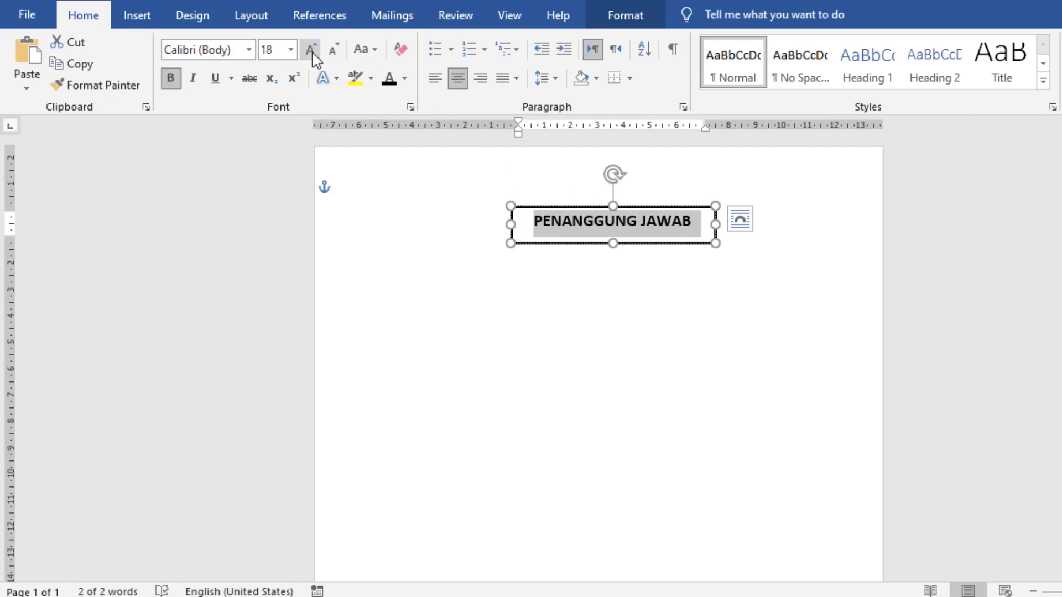
click(312, 51)
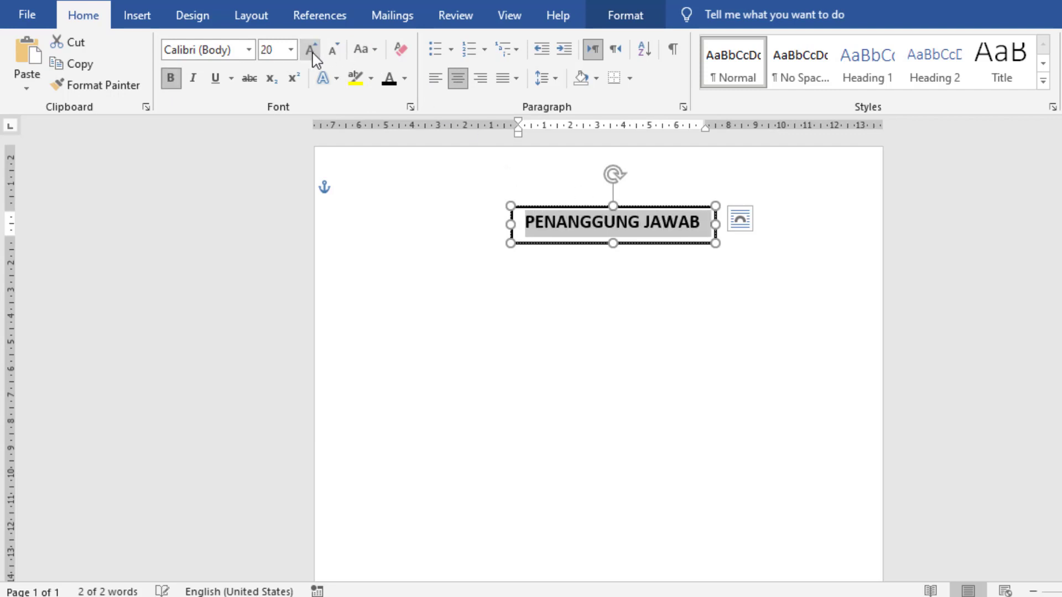
click(589, 209)
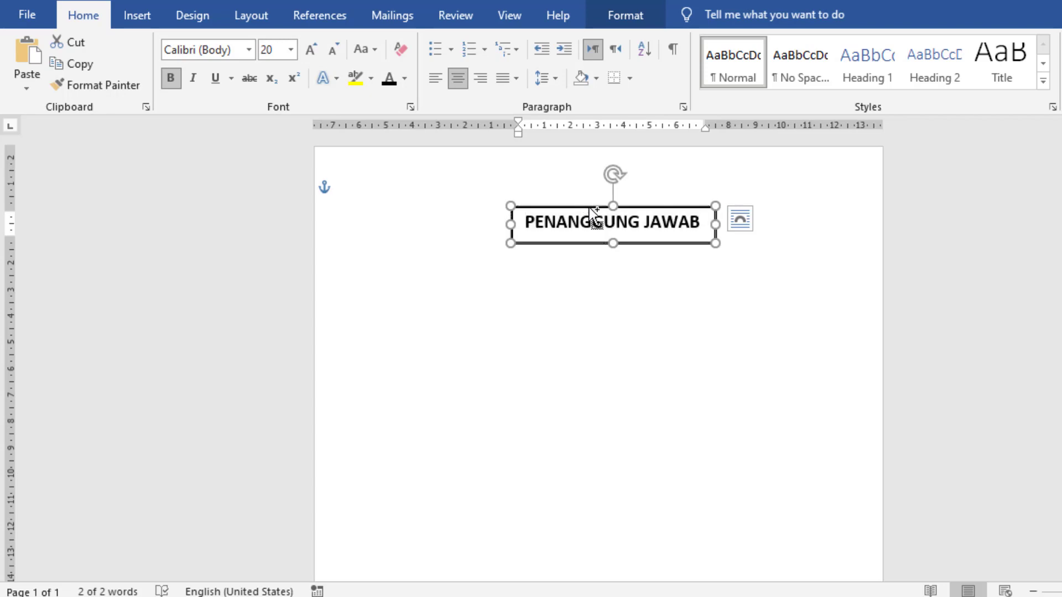
Copy and paste the PENANGGUNG JAWAB box, aligning the duplicate directly beneath the original.
key(ctrl+c)
key(ctrl+v)
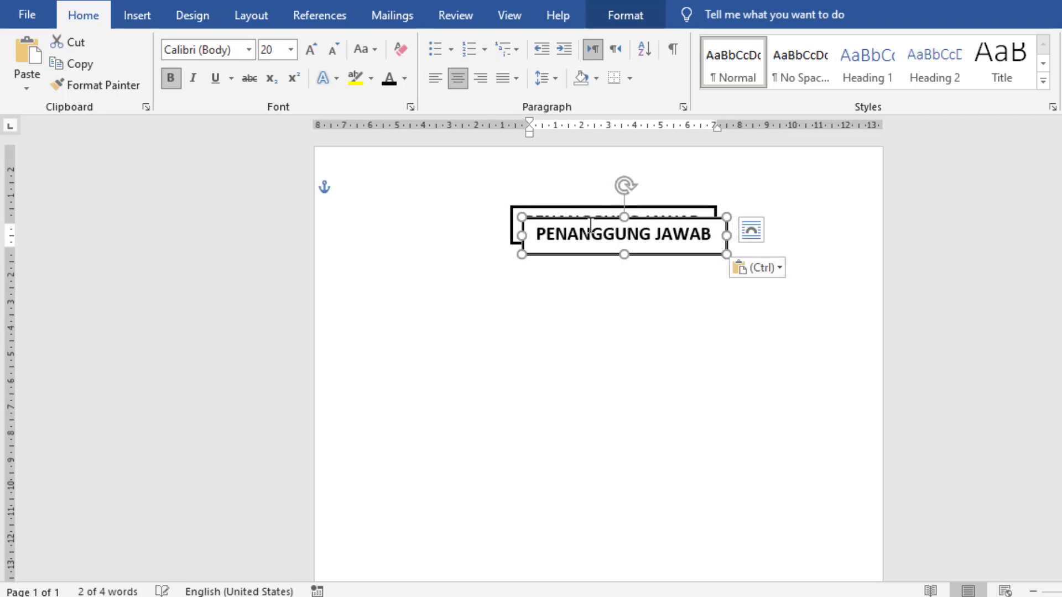
drag(588, 222, 575, 246)
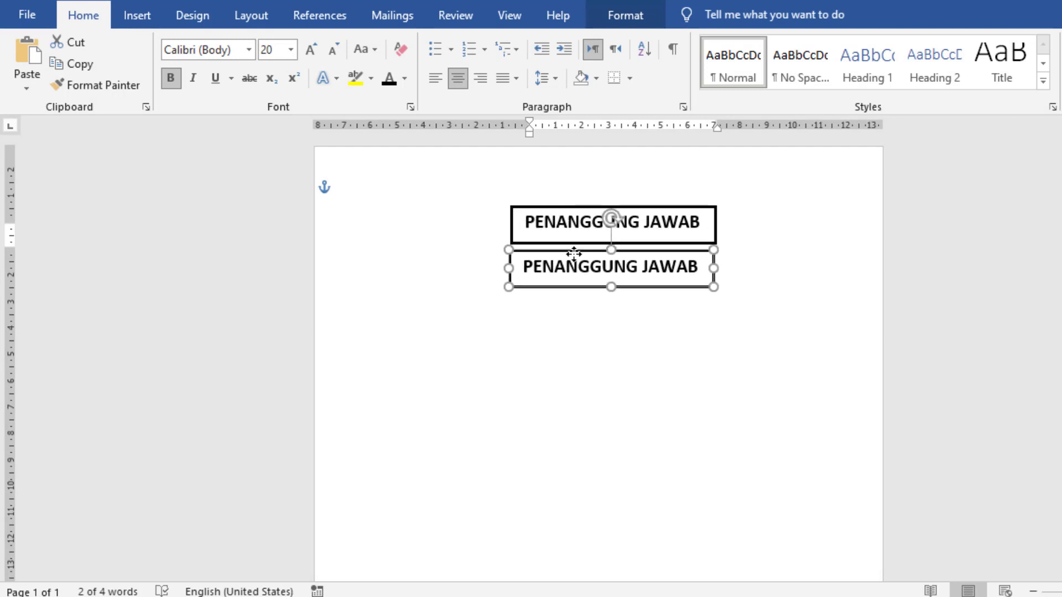
key(Up)
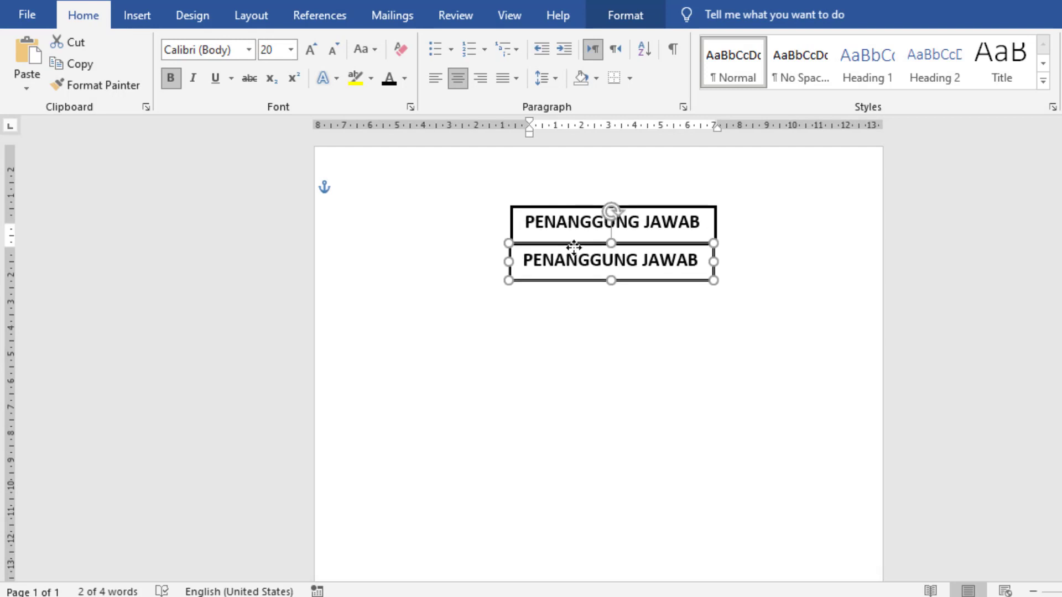
key(Up)
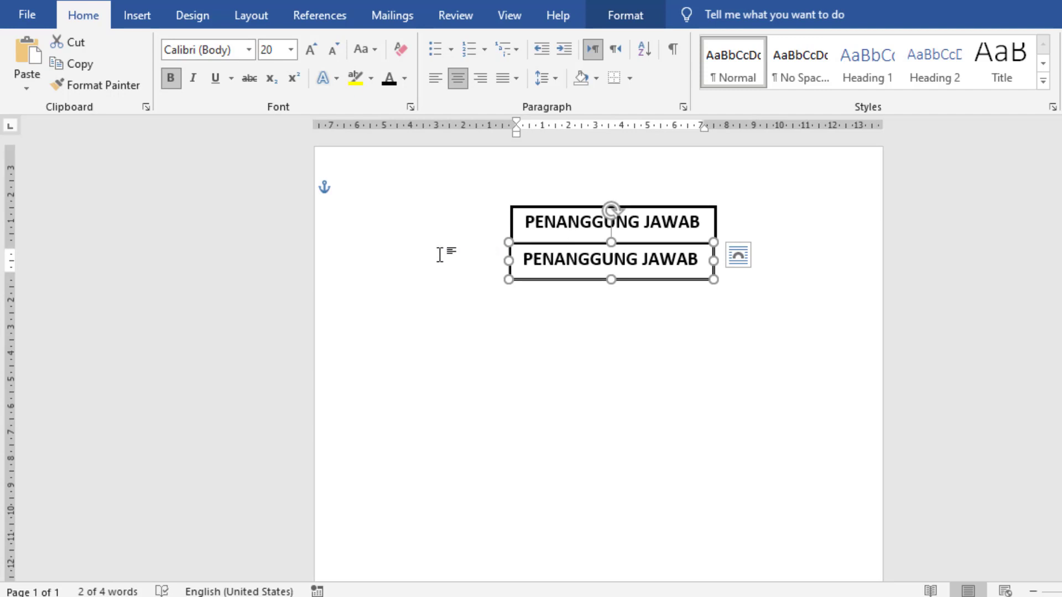
click(440, 254)
click(556, 261)
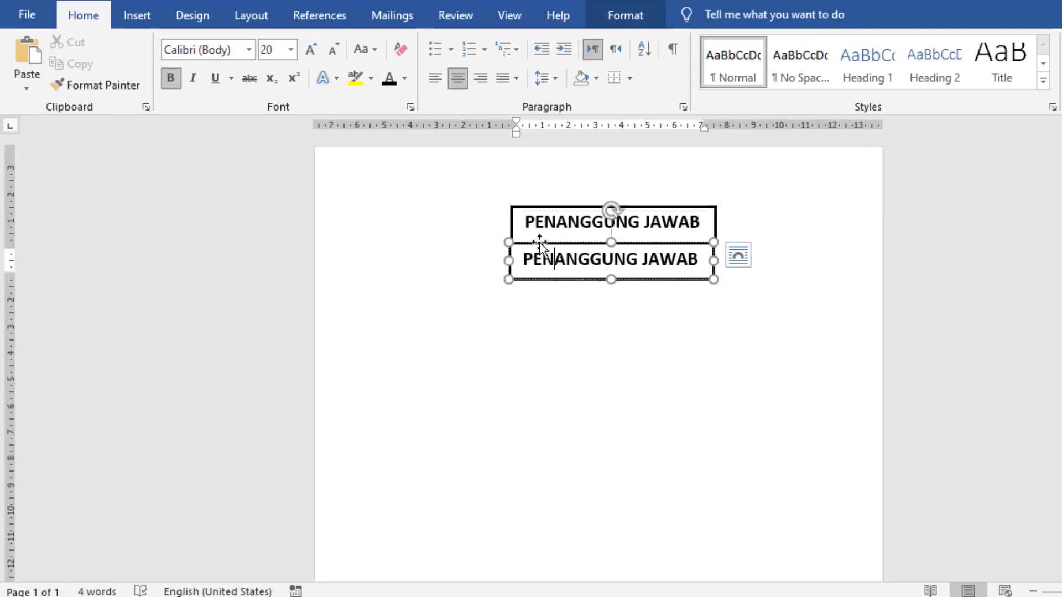
click(540, 246)
key(Right)
key(Right)
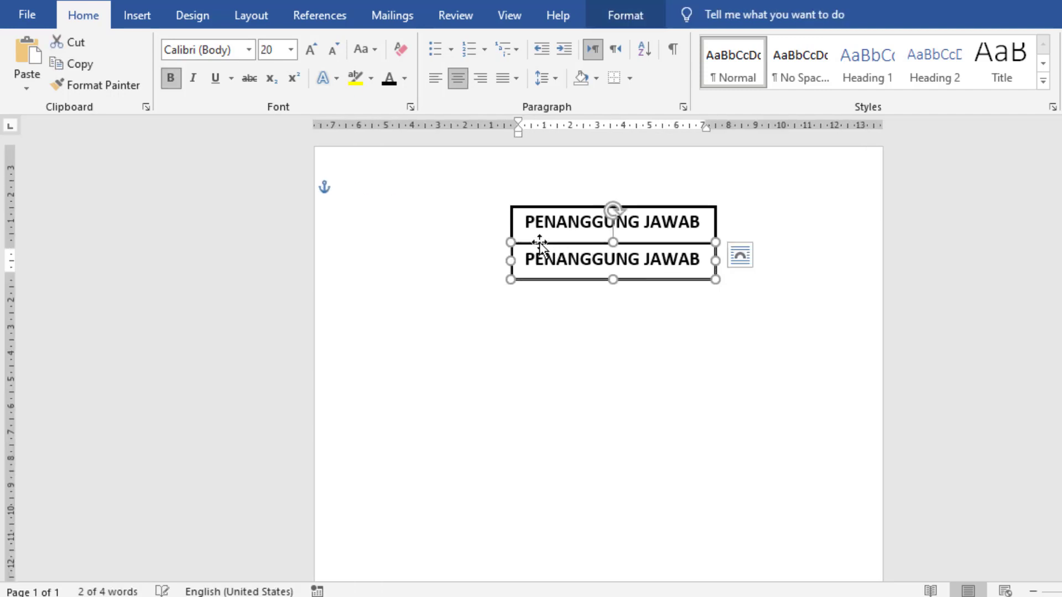
Replace the lower box's PENANGGUNG JAWAB text with KEPALA SEKOLAH.
click(462, 252)
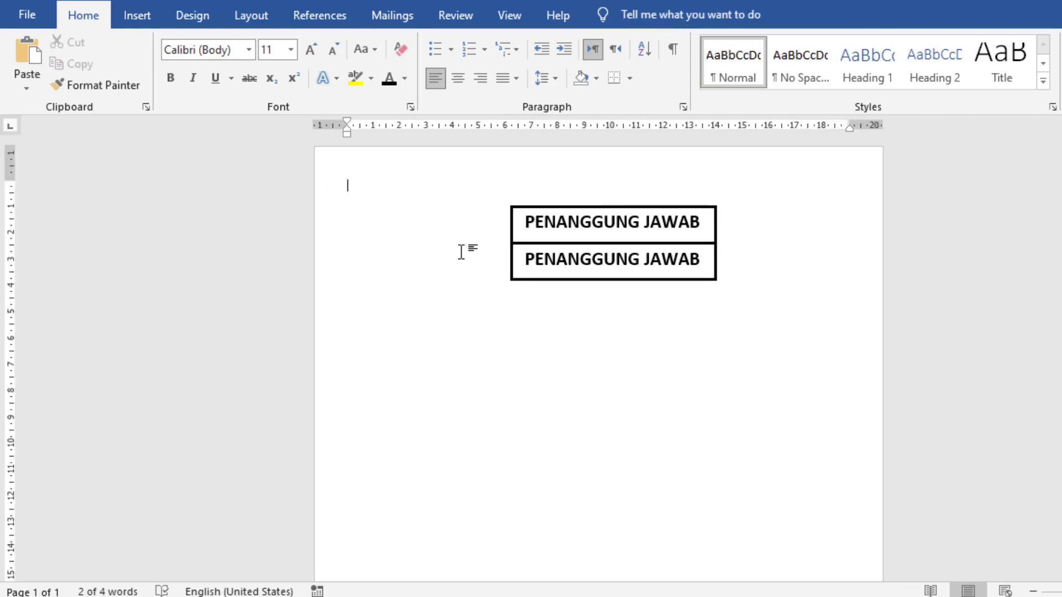
click(570, 261)
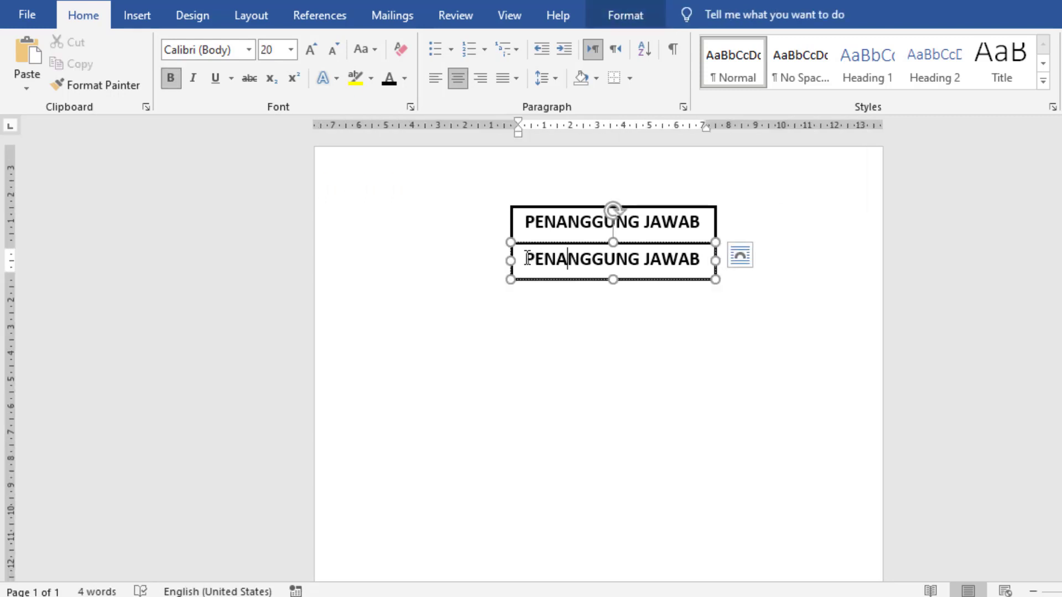
drag(527, 257, 687, 254)
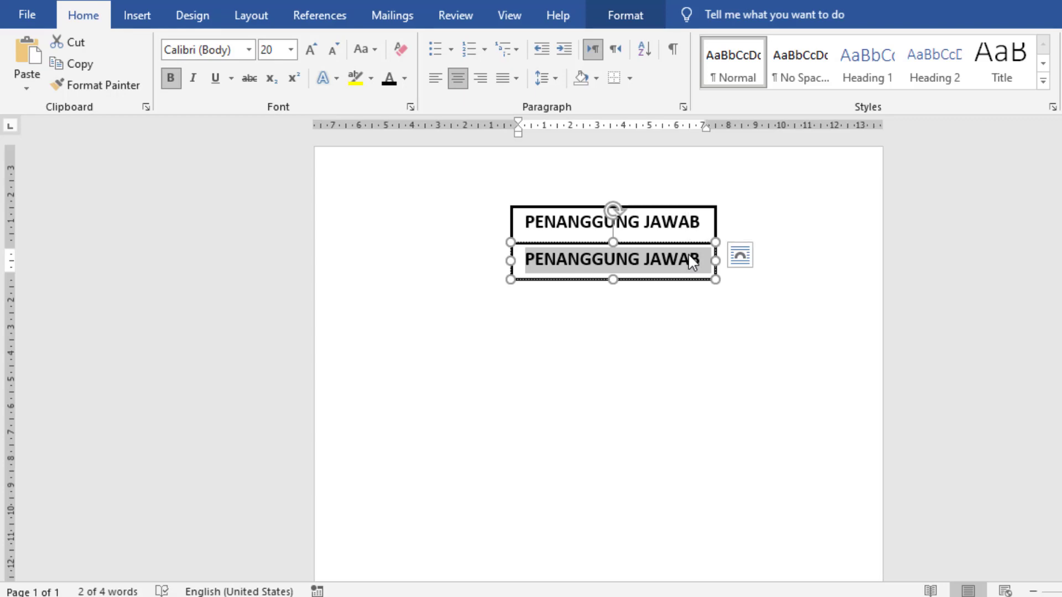
text(KEPALA SEK)
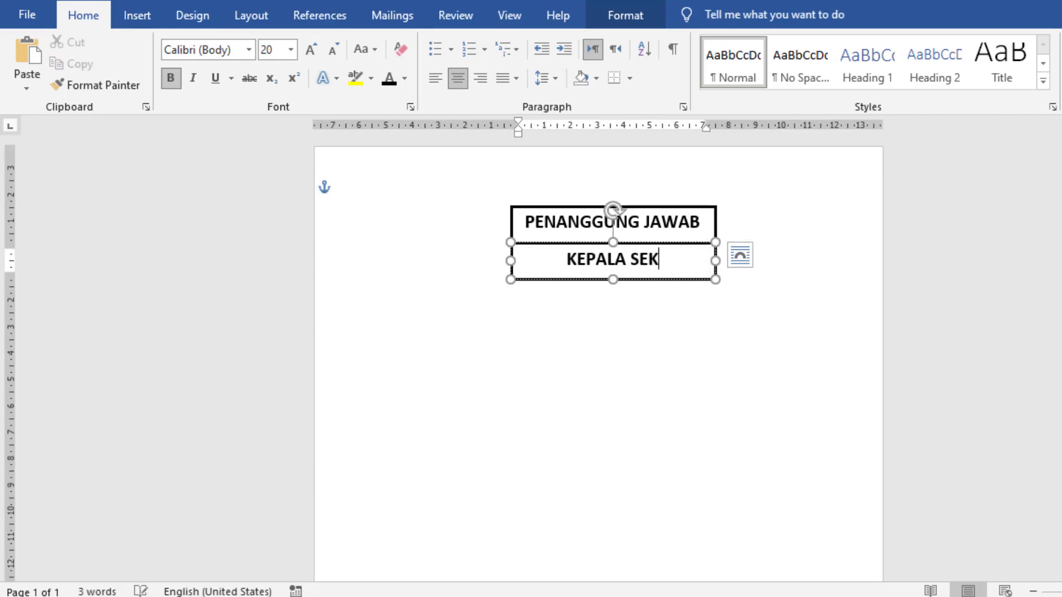
text(OLAH)
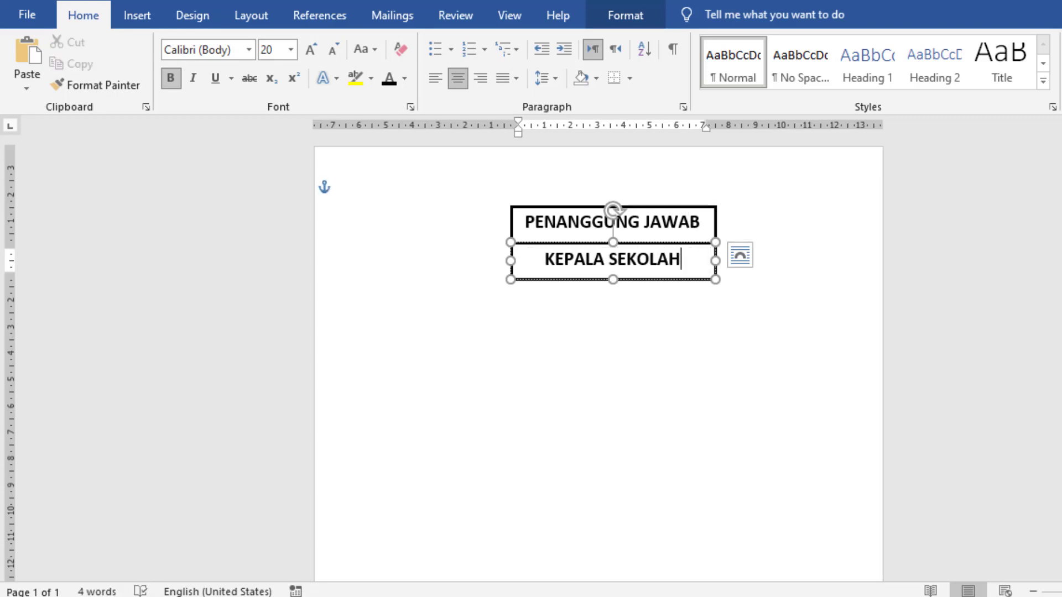
click(589, 223)
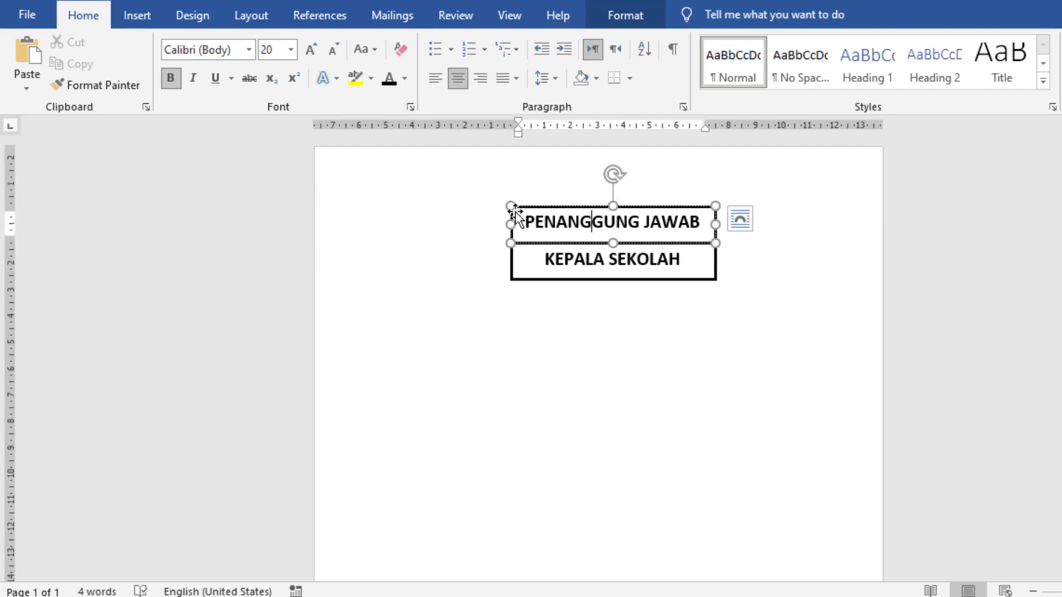
Fill the upper PENANGGUNG JAWAB box with Blue, Accent 1, Lighter 80%.
click(514, 213)
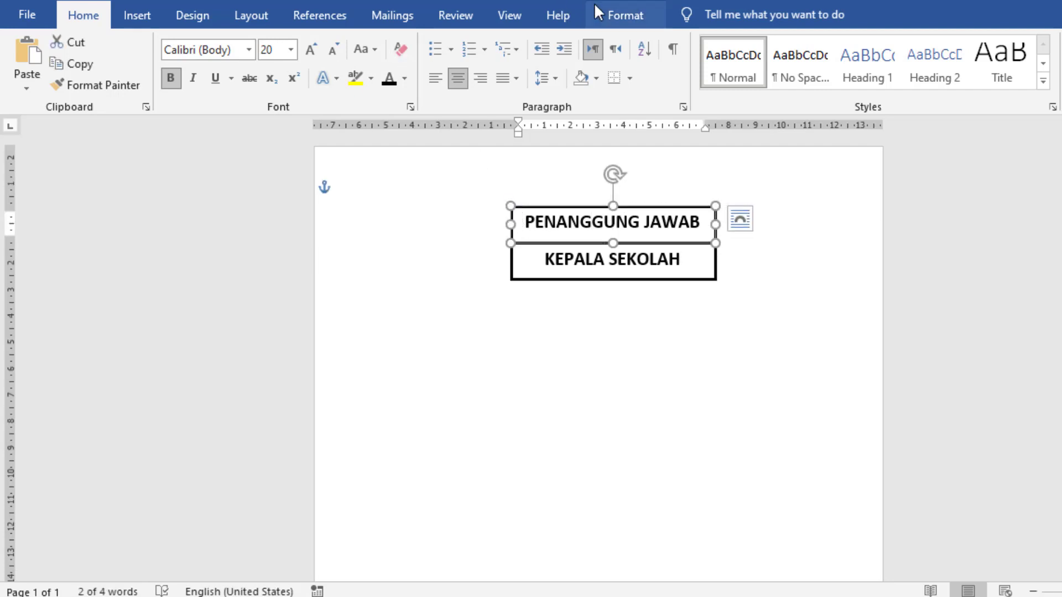
click(619, 16)
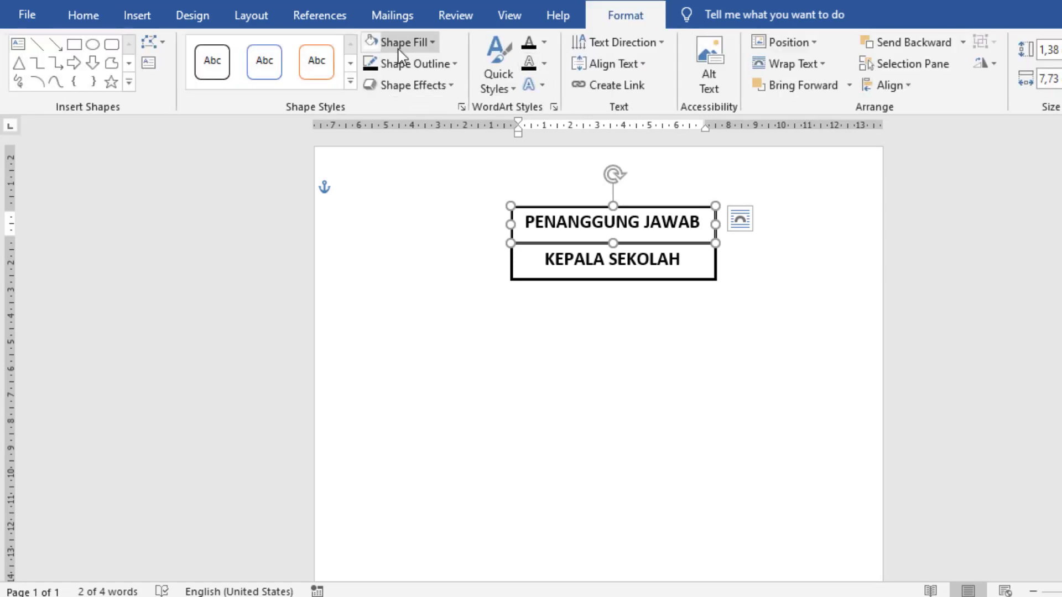
click(432, 44)
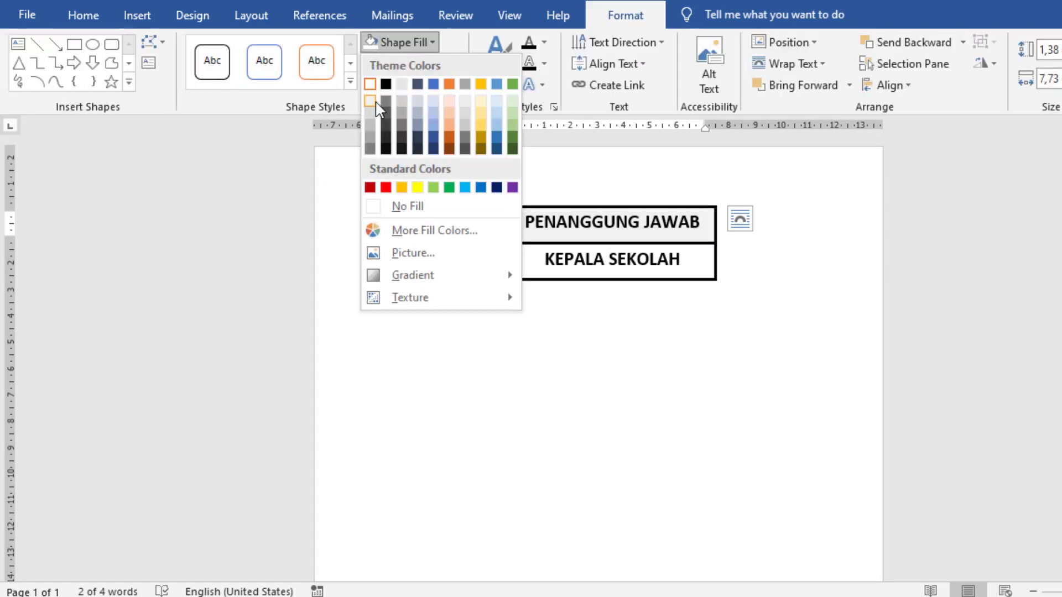
click(435, 102)
click(465, 231)
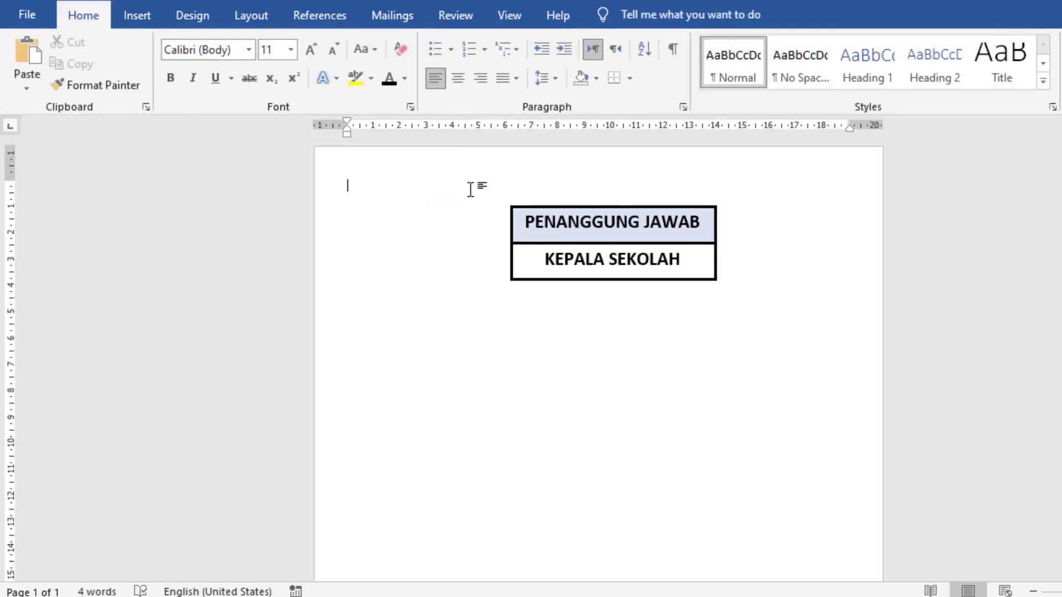
click(532, 209)
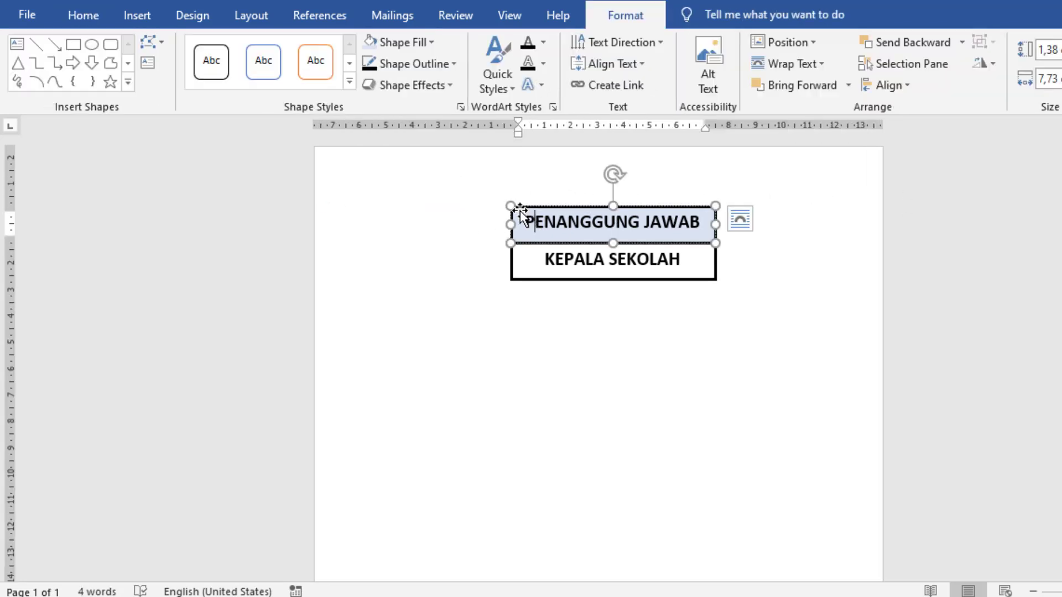
Group the PENANGGUNG JAWAB and KEPALA SEKOLAH boxes into one object and copy it.
ctrl+click(524, 247)
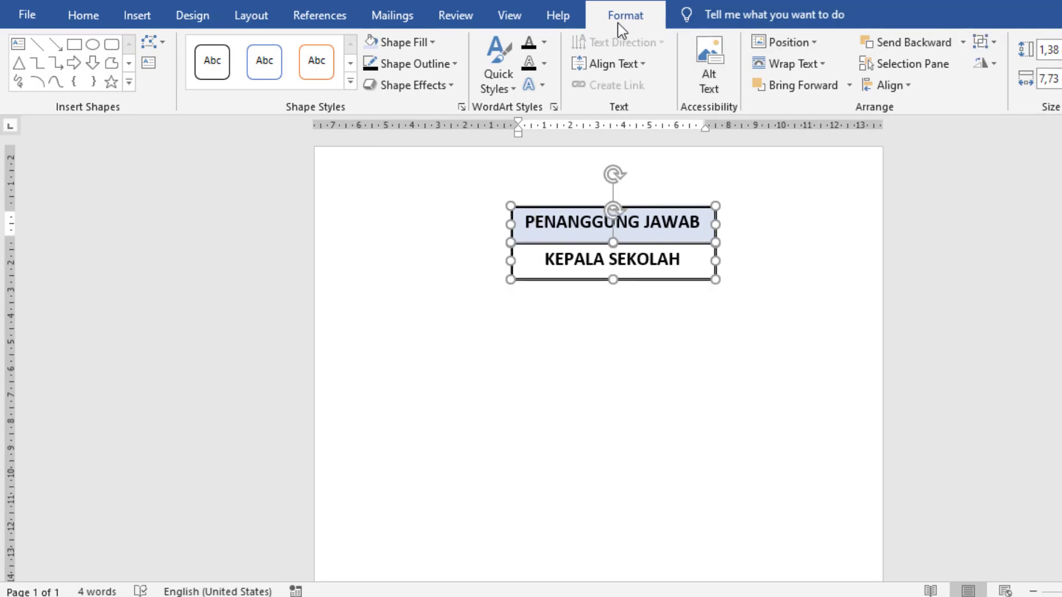
click(983, 47)
click(995, 63)
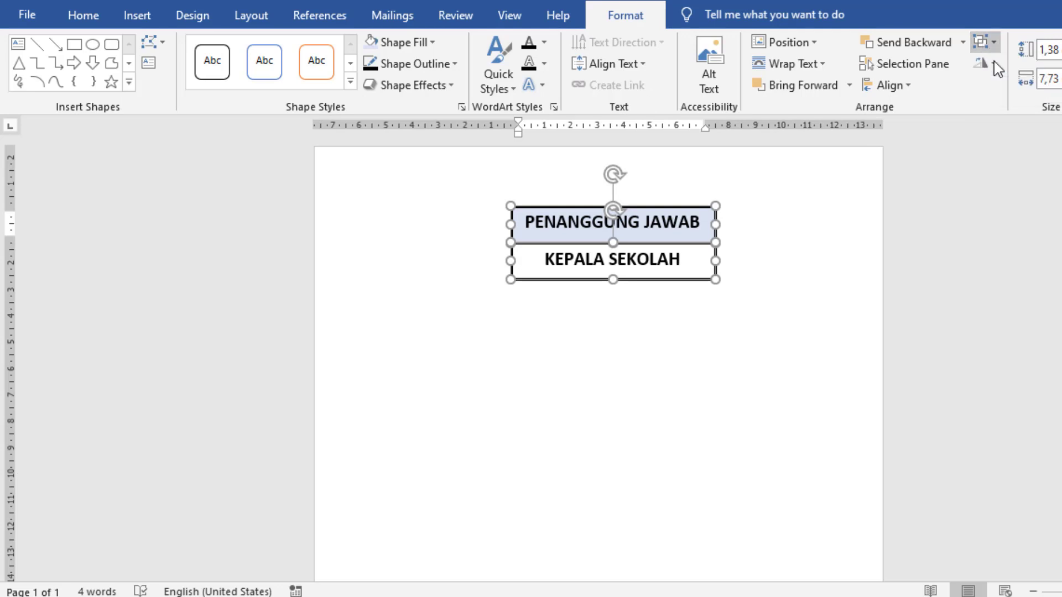
click(613, 233)
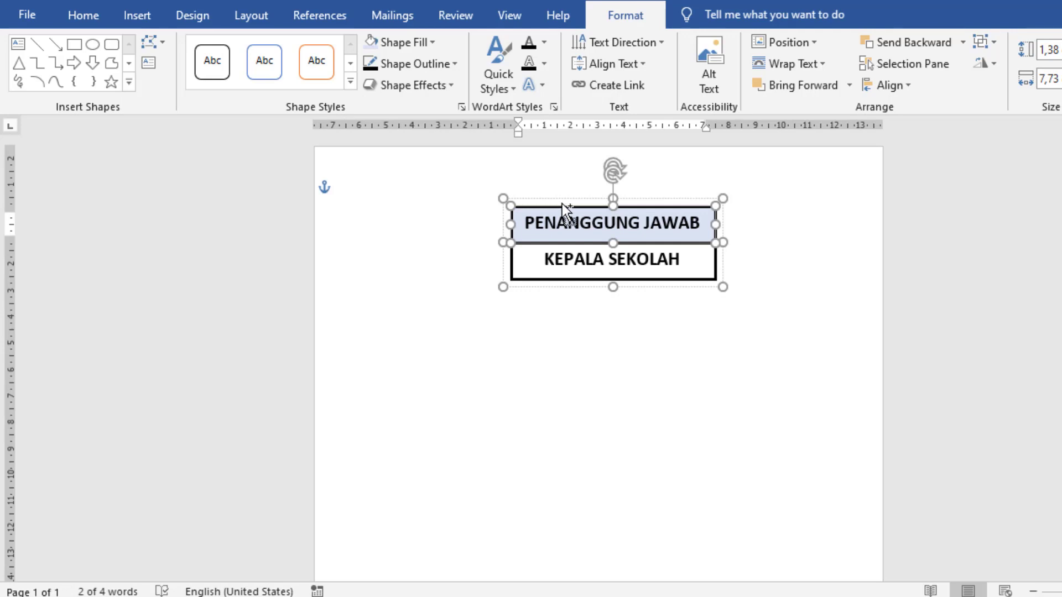
right_click(562, 206)
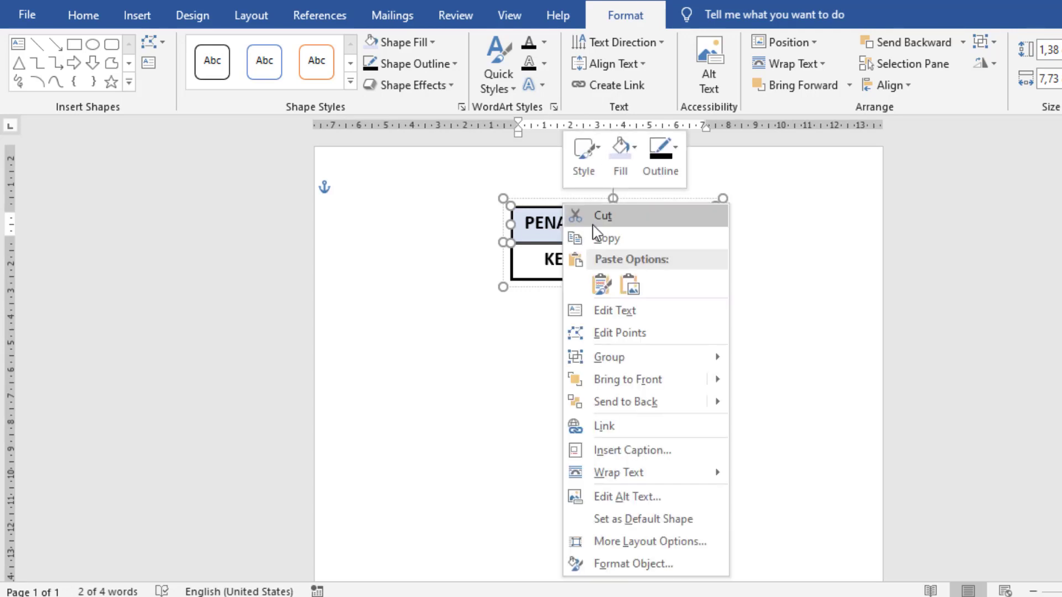
click(595, 229)
Paste the box pair below and retitle it KETUA OSIS with the chairperson's name beneath.
click(543, 201)
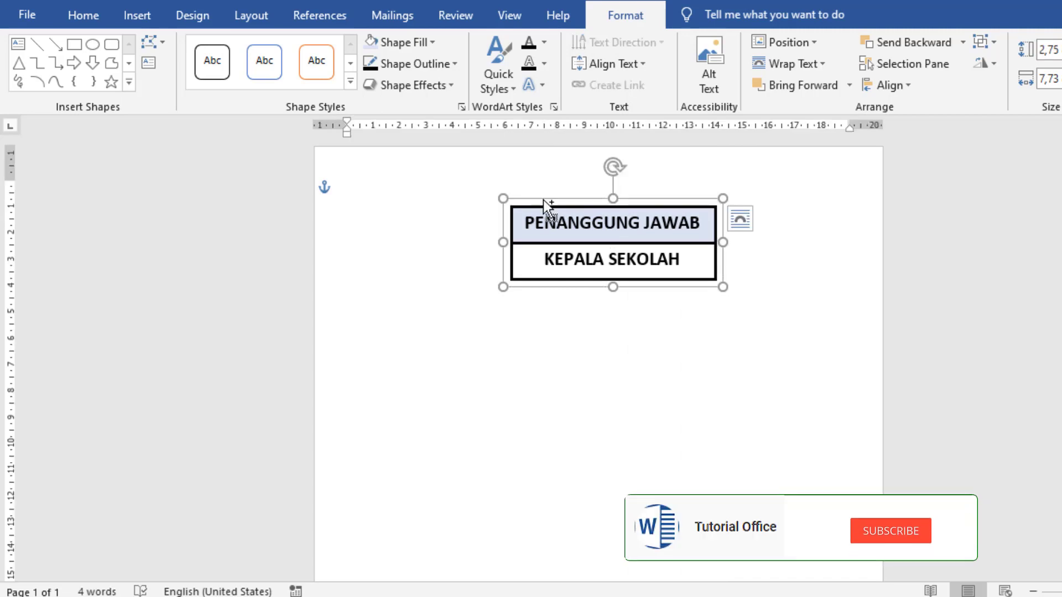
key(ctrl+v)
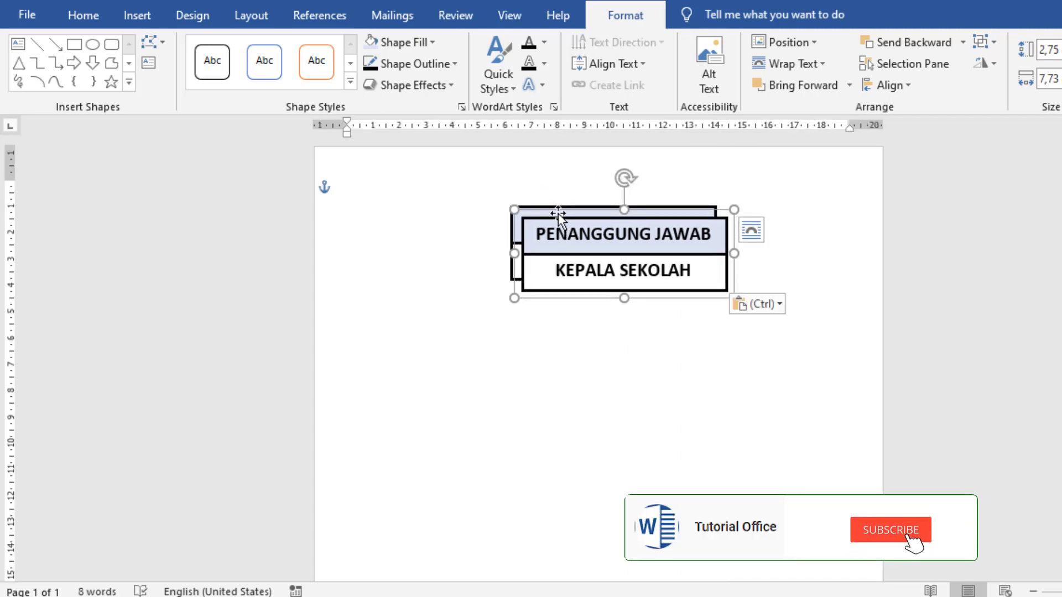
drag(553, 240, 545, 323)
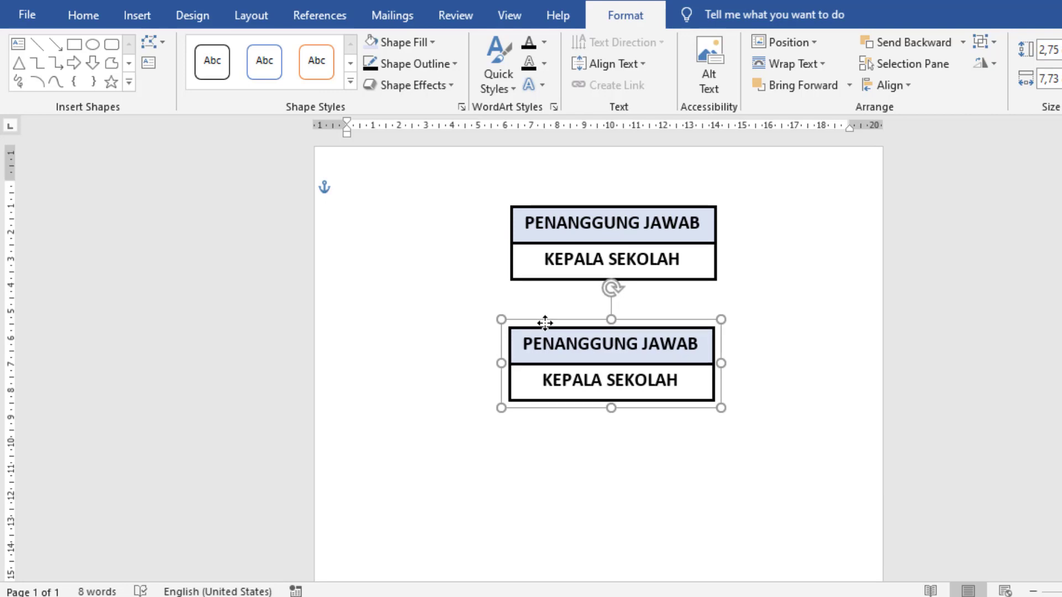
triple_click(567, 348)
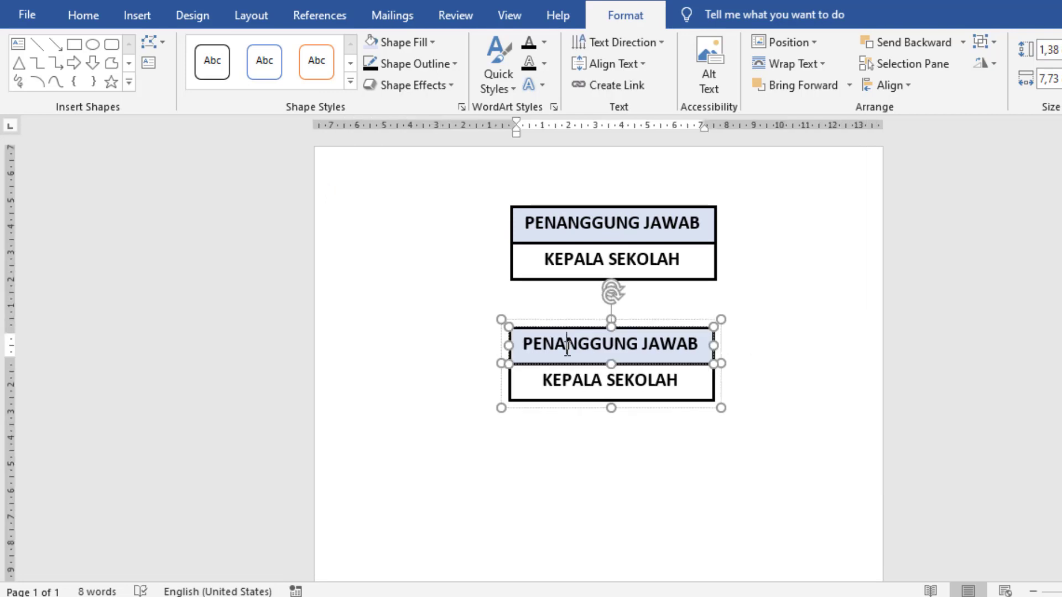
text(KETU)
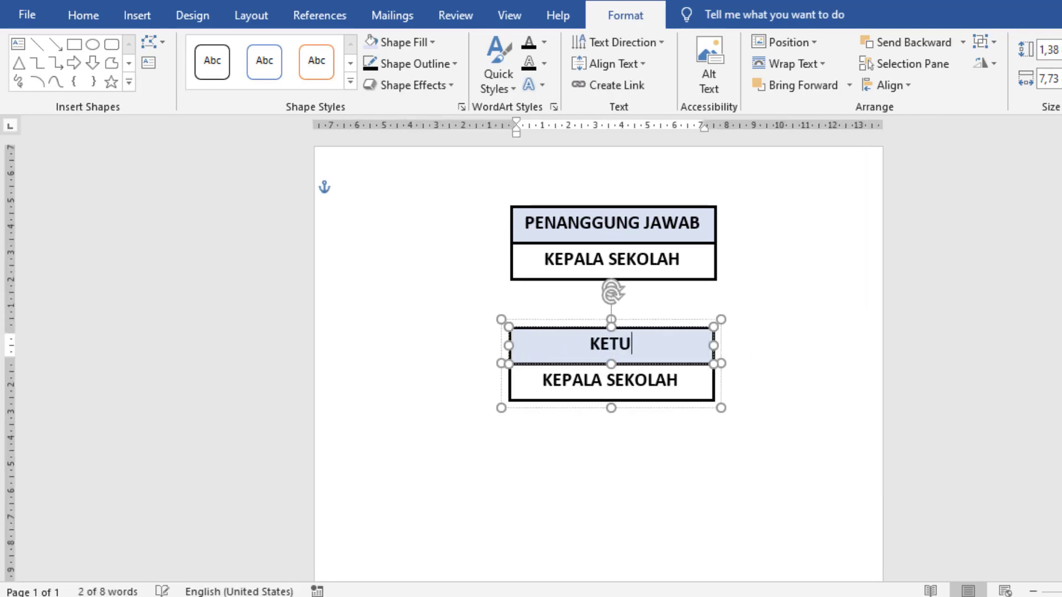
text(A OSIS)
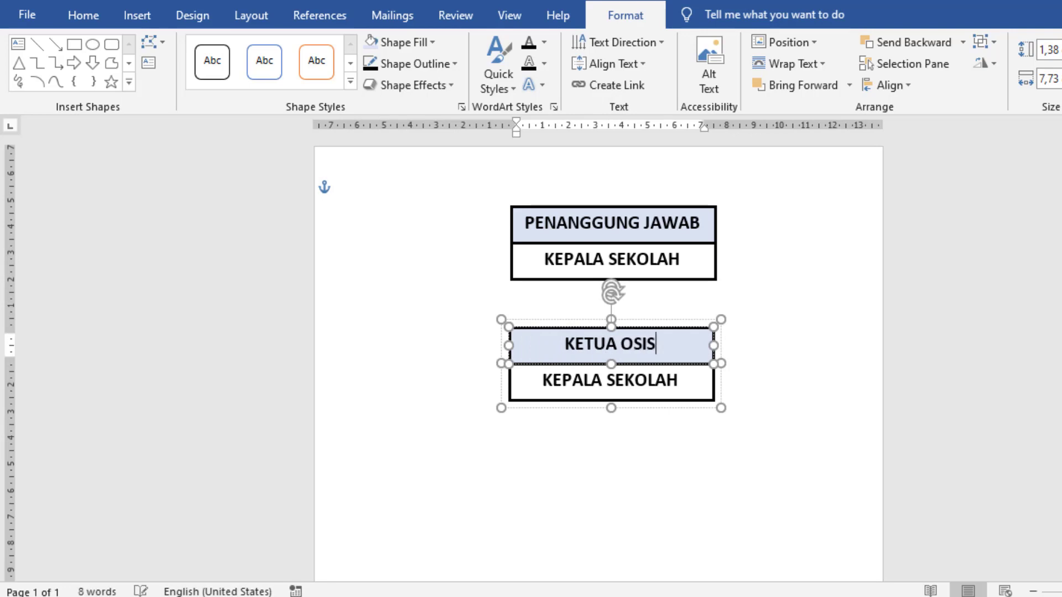
drag(543, 380, 669, 385)
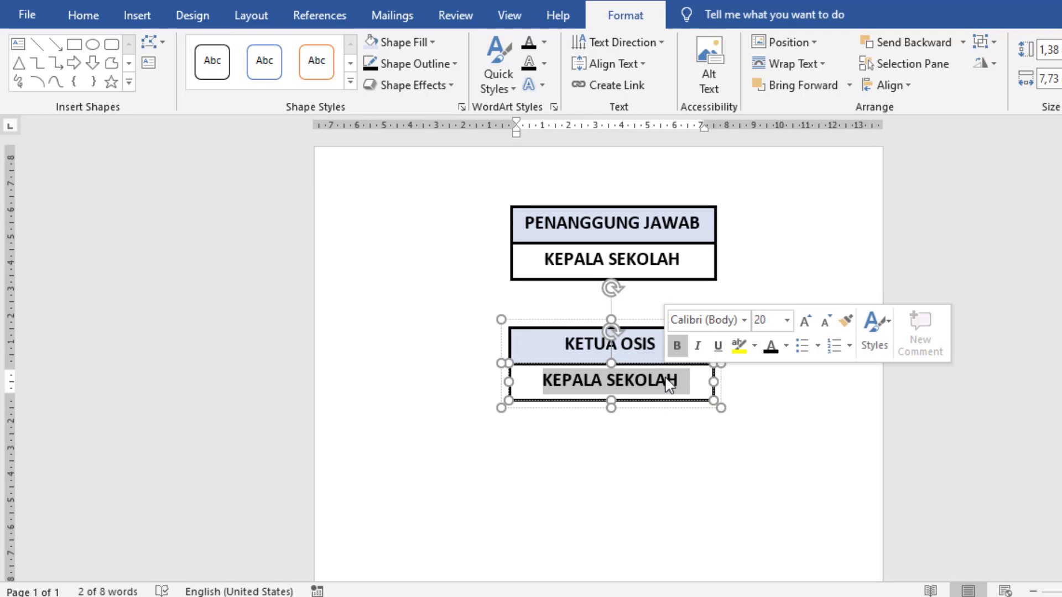
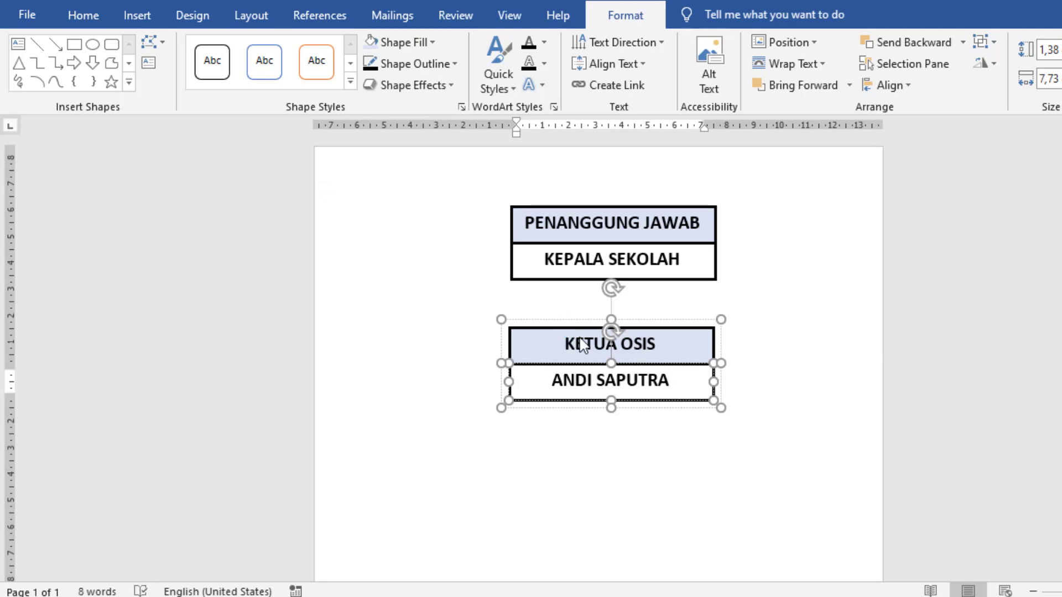
key(ctrl+v)
Paste another box pair at the lower left, titled SEKERTARIS with the secretary's name beneath.
key(Escape)
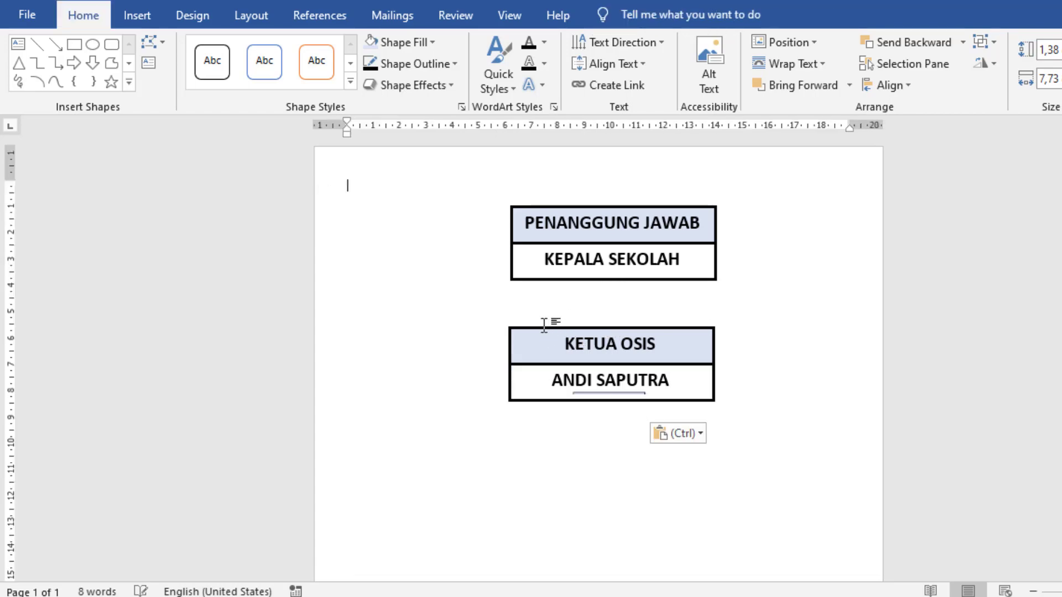
click(569, 240)
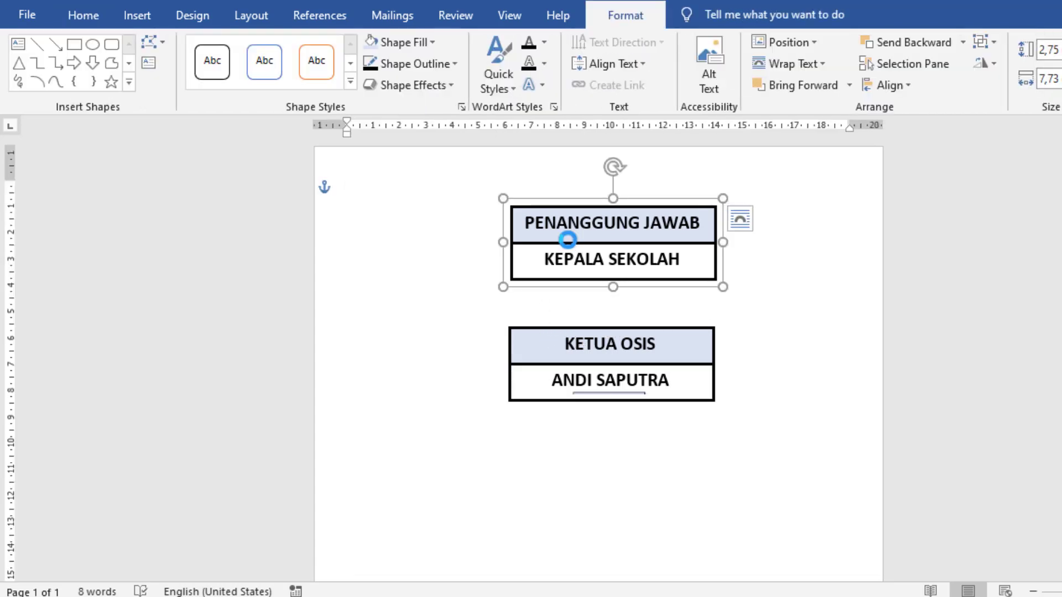
key(ctrl+v)
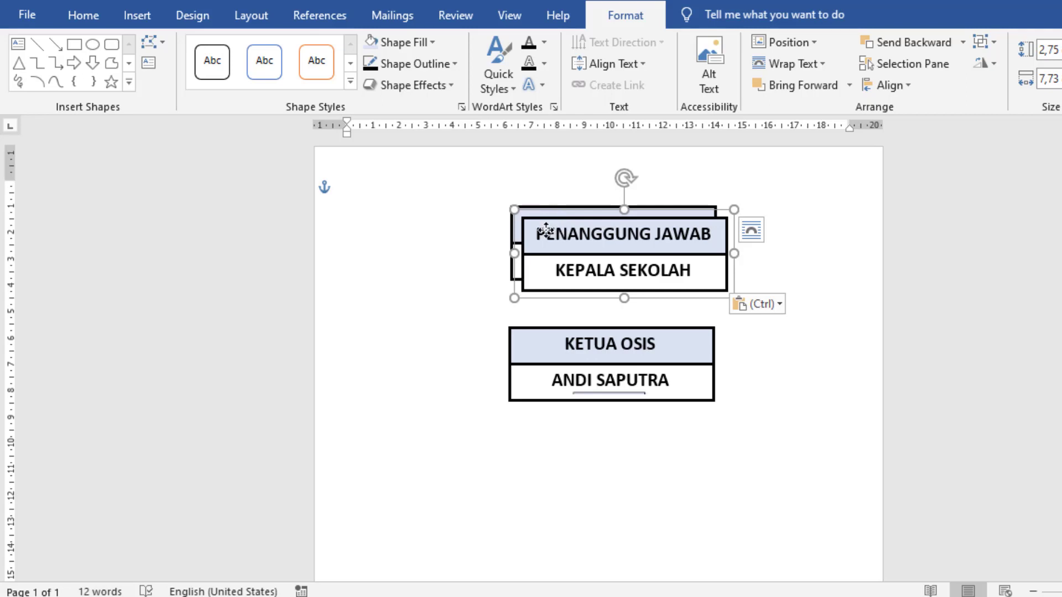
drag(557, 219, 381, 446)
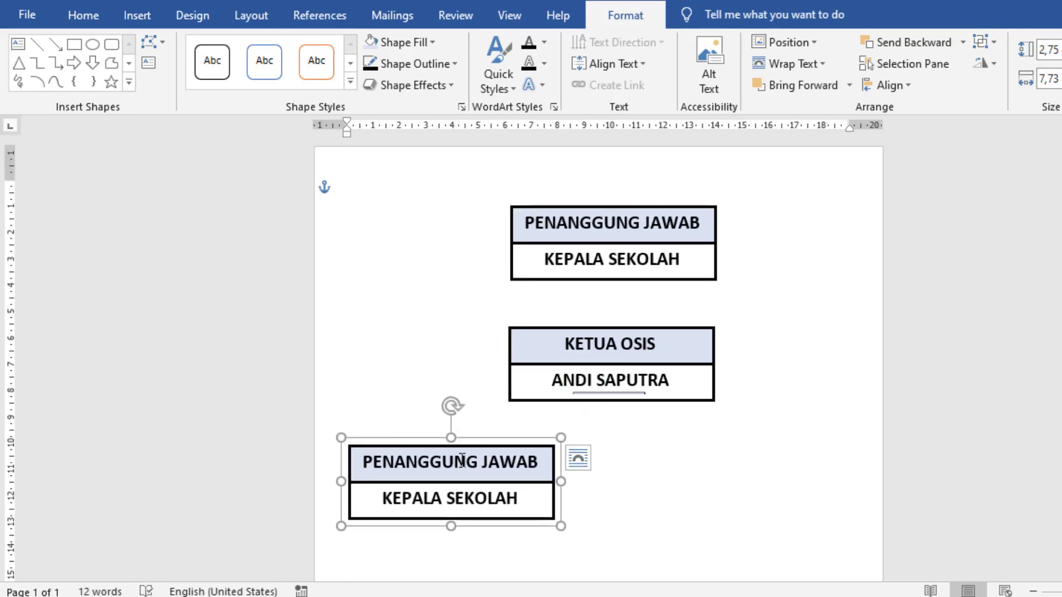
triple_click(462, 461)
text(SEKER)
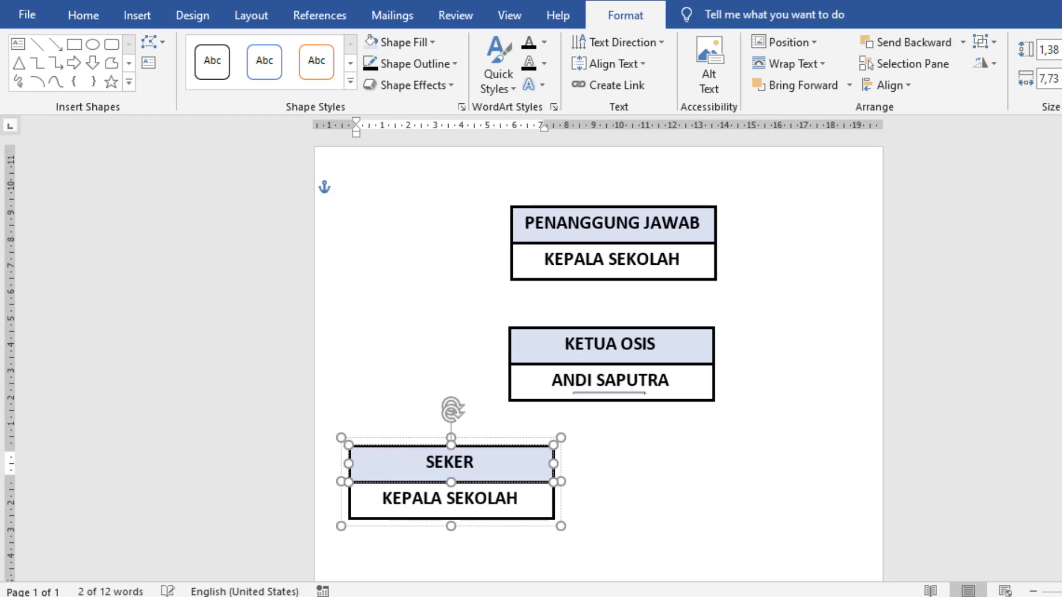
text(TARIS)
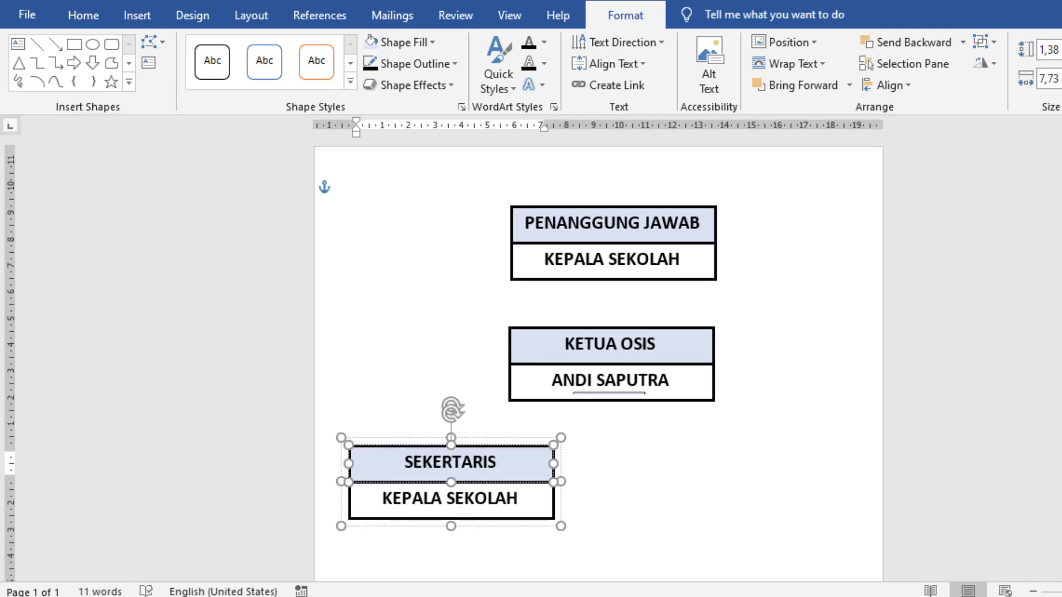
triple_click(440, 501)
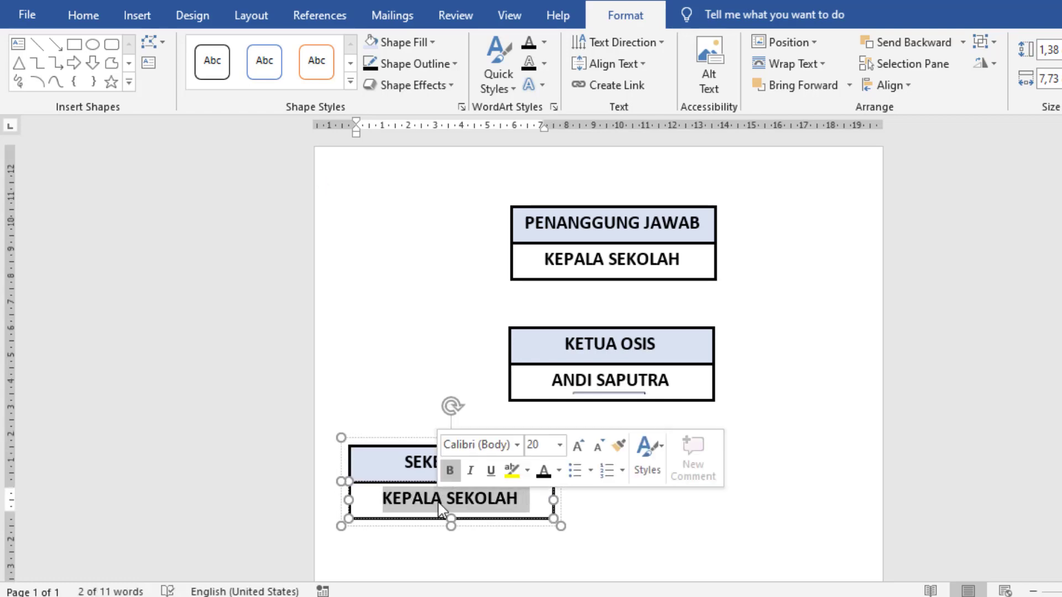
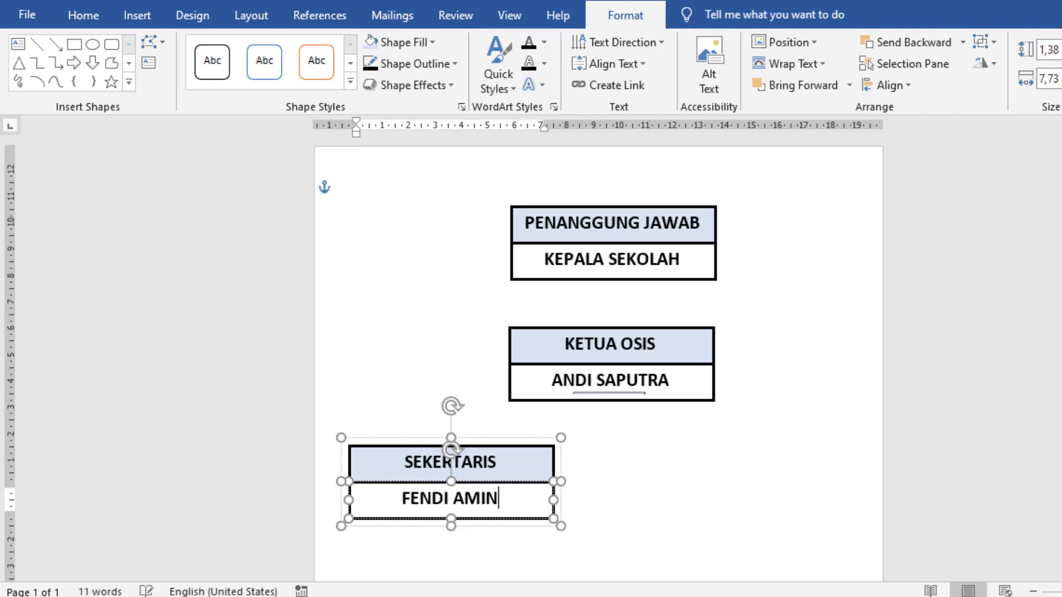
Copy the SEKERTARIS box to its right and relabel it BENDAHARA with the treasurer's name.
click(377, 443)
mouse_move(377, 443)
mouse_down()
mouse_move(388, 455)
mouse_move(686, 439)
mouse_move(803, 472)
mouse_up()
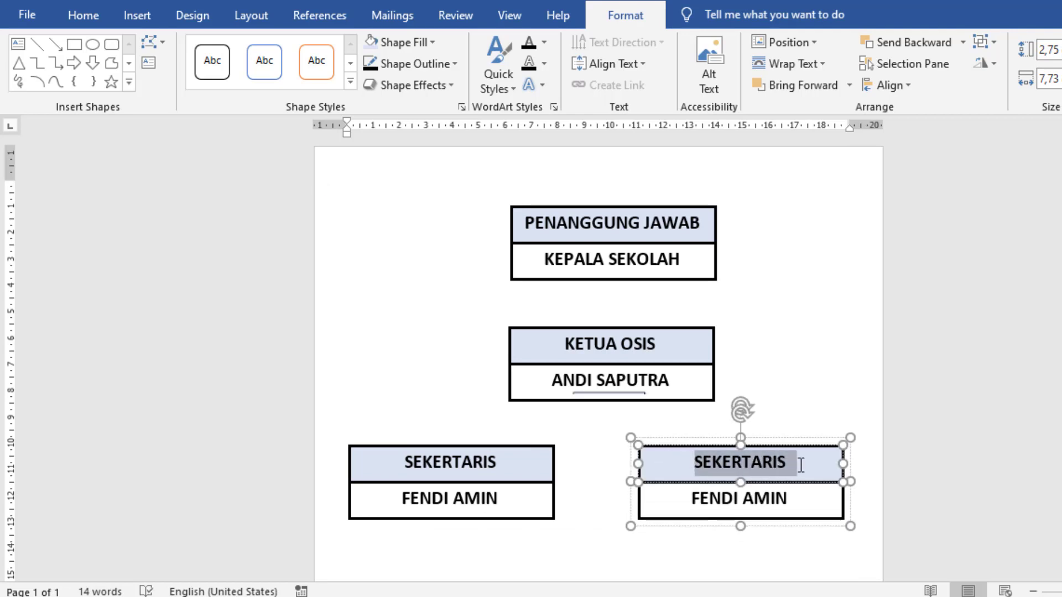
text(BENDAHA)
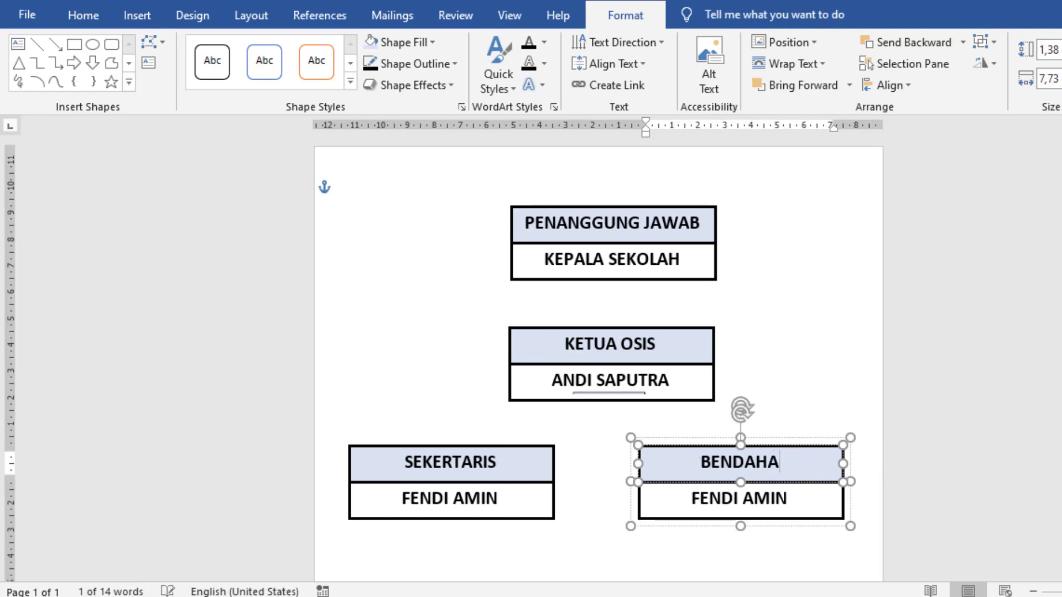
text(RA)
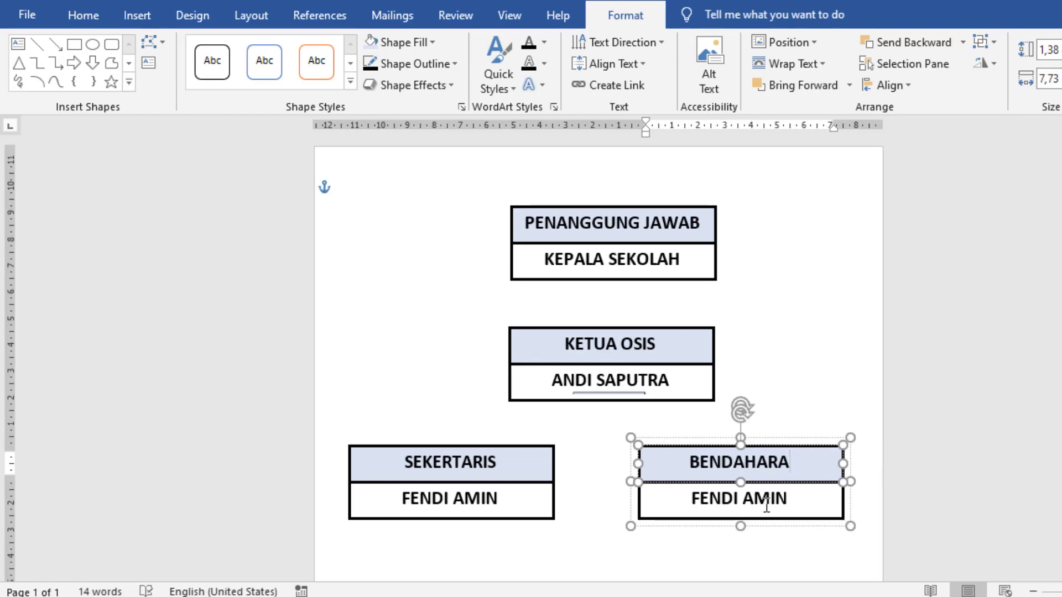
triple_click(767, 505)
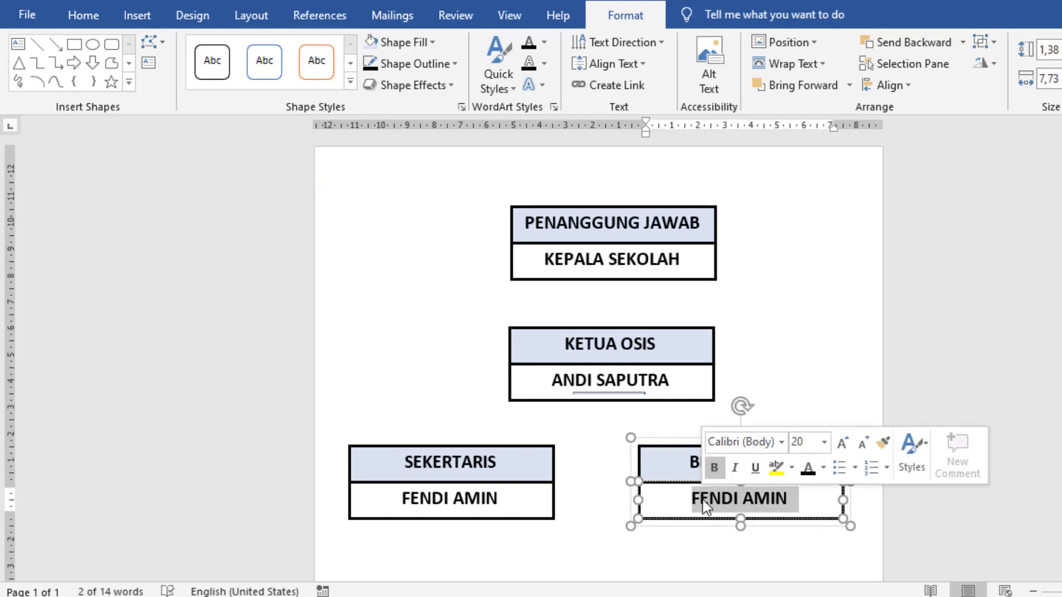
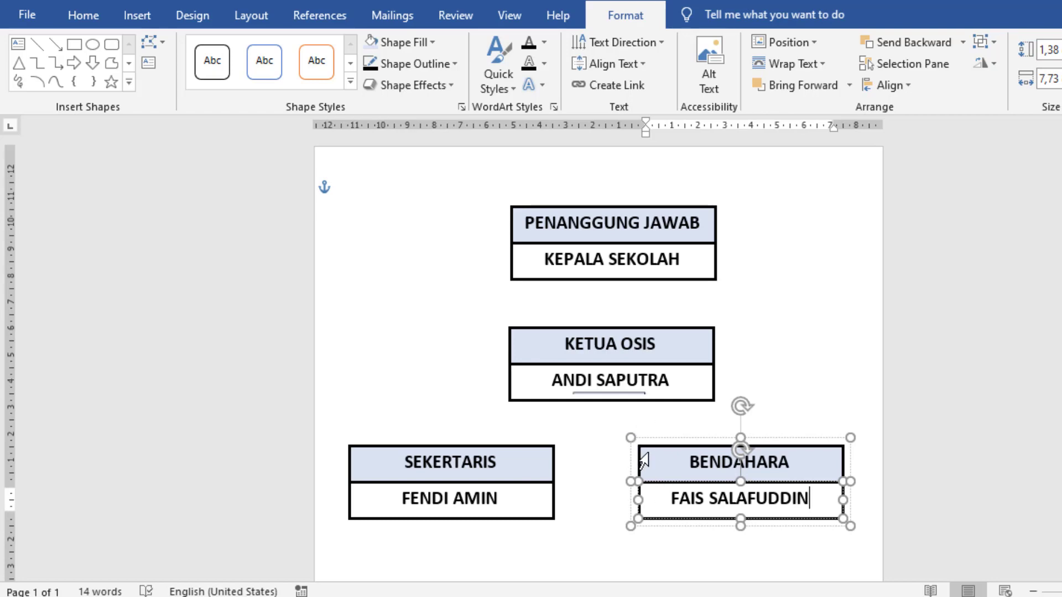
click(640, 441)
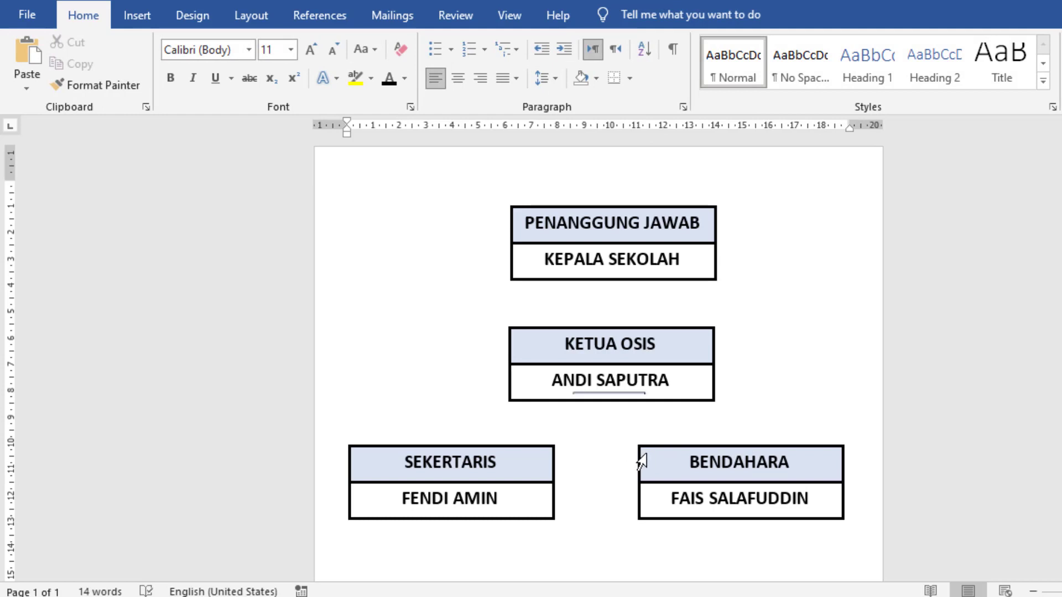
double_click(642, 460)
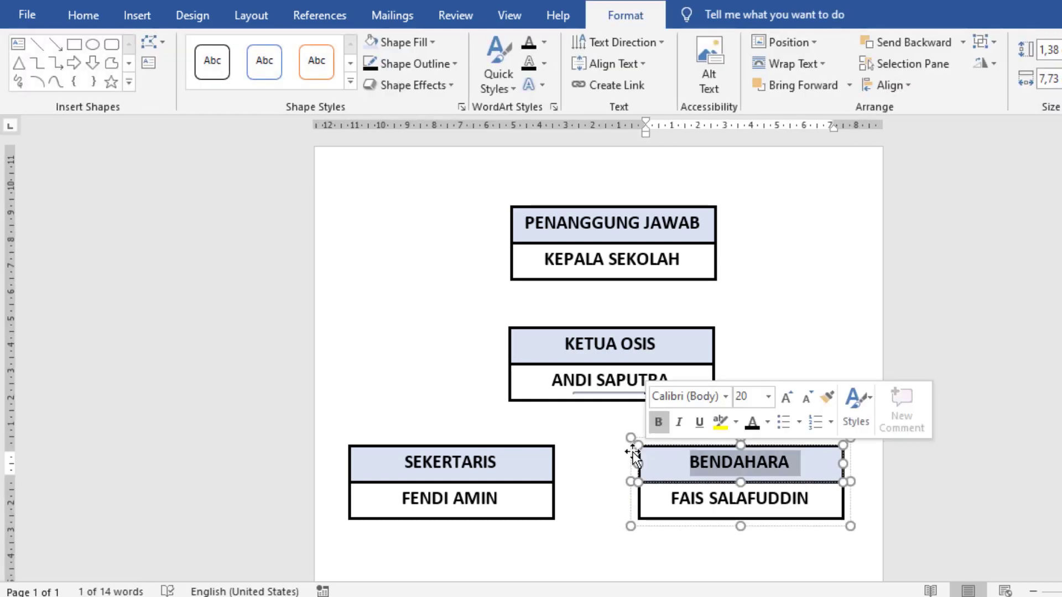
Duplicate the BENDAHARA box and move the copy below the SEKERTARIS–BENDAHARA row.
click(633, 452)
key(ctrl+c)
key(ctrl+v)
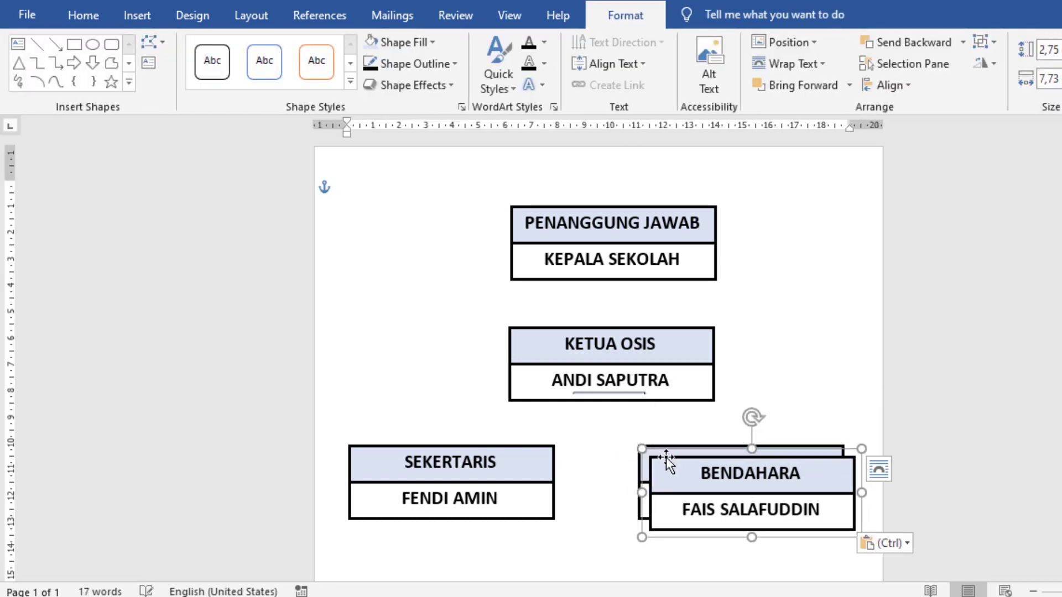
scroll(666, 457, down, 2)
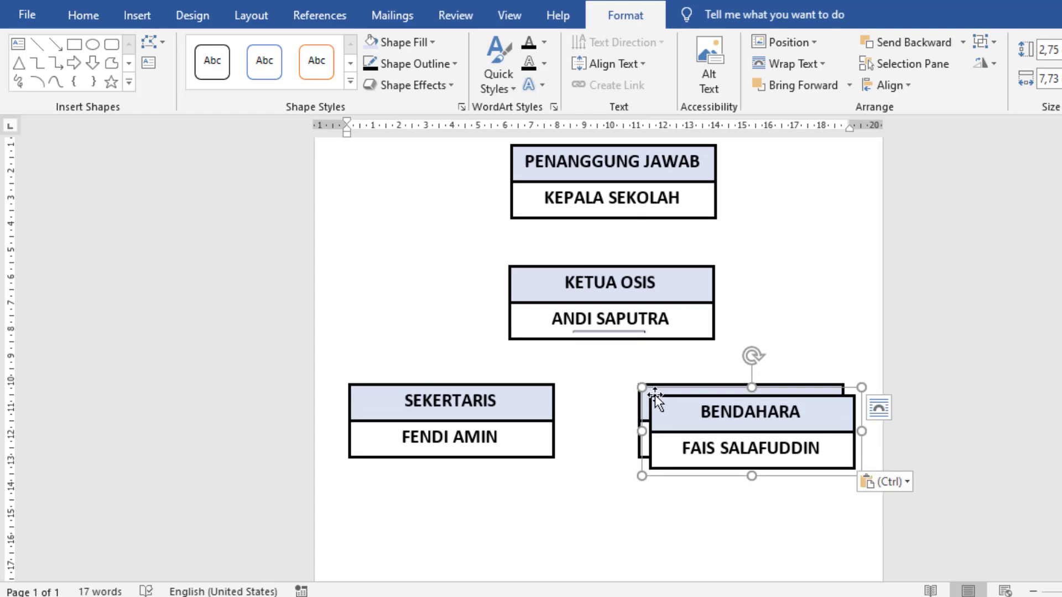
drag(656, 397, 449, 521)
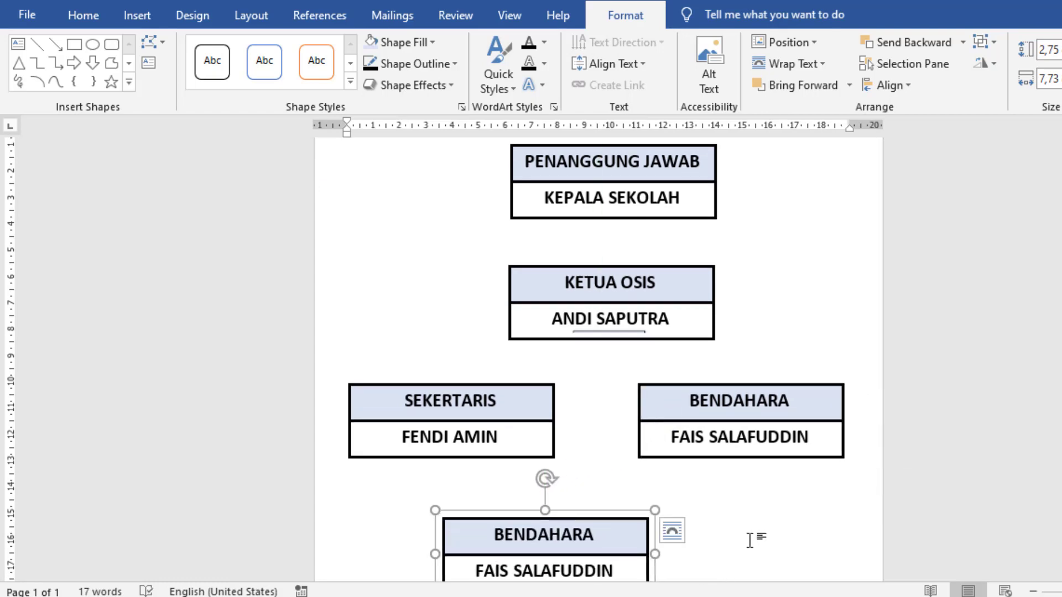
Switch the page orientation to landscape.
click(244, 12)
click(105, 63)
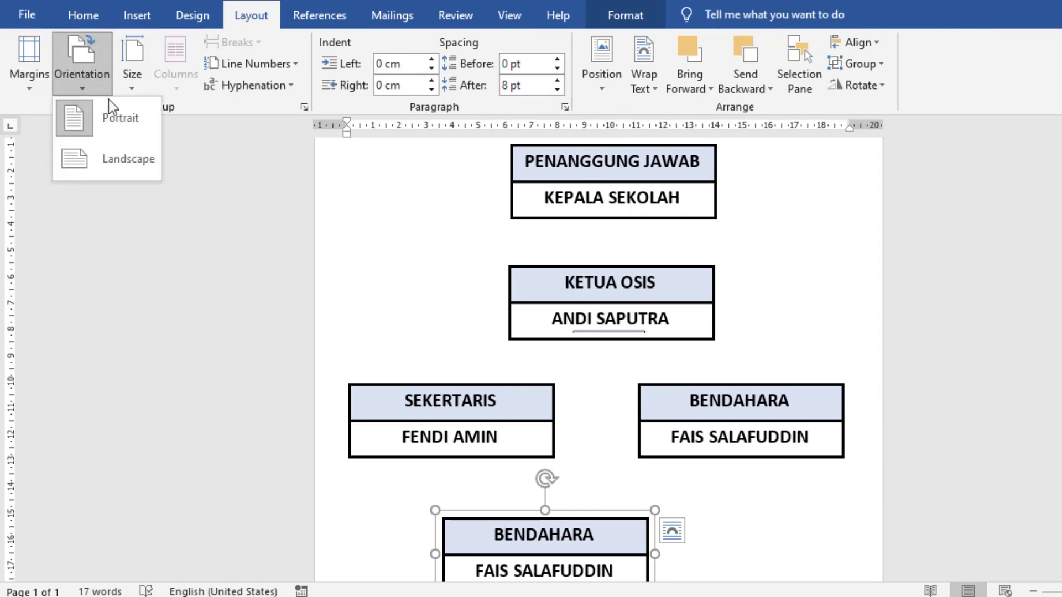
click(122, 158)
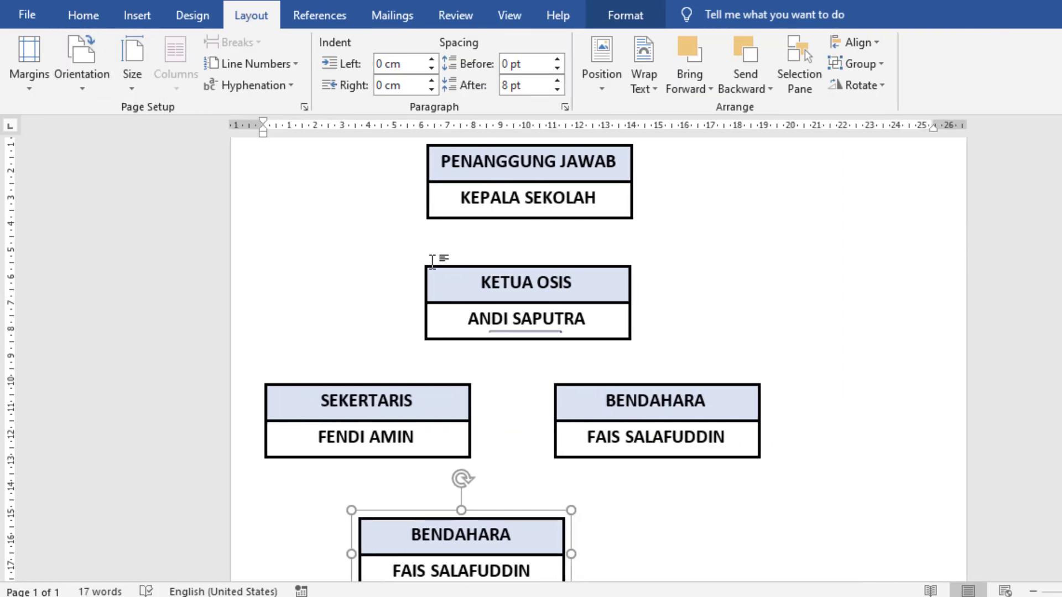
Shift the PENANGGUNG JAWAB box right and slightly down to head the chart.
scroll(672, 252, up, 2)
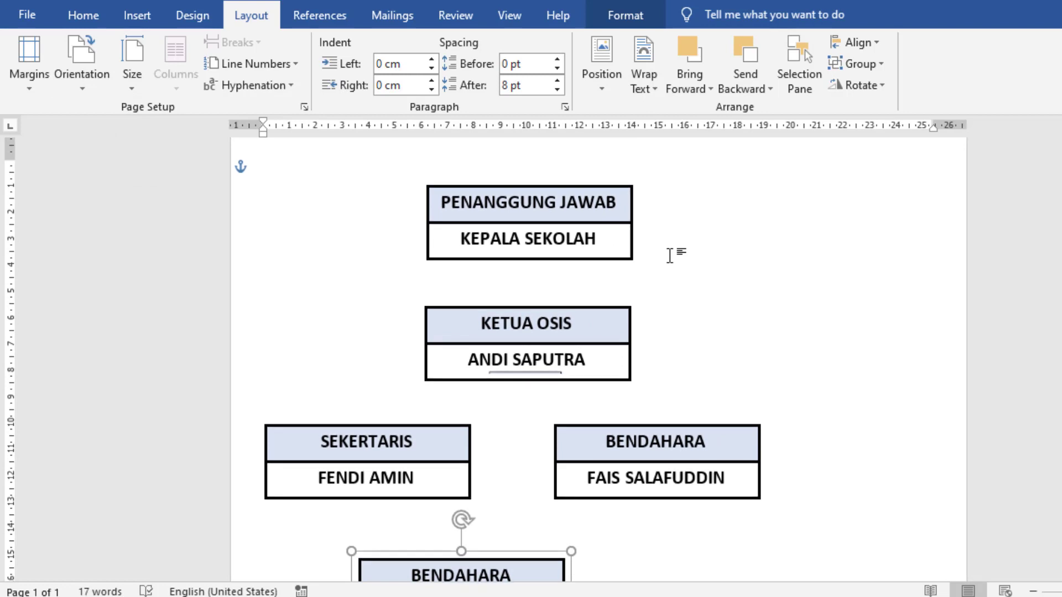
scroll(672, 252, up, 1)
click(463, 209)
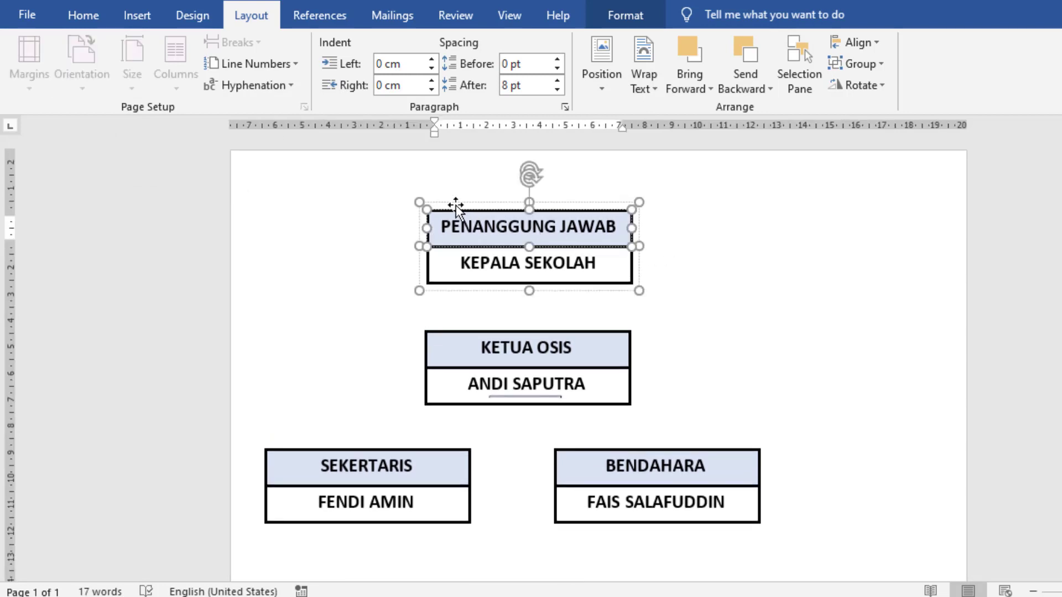
drag(455, 208, 553, 206)
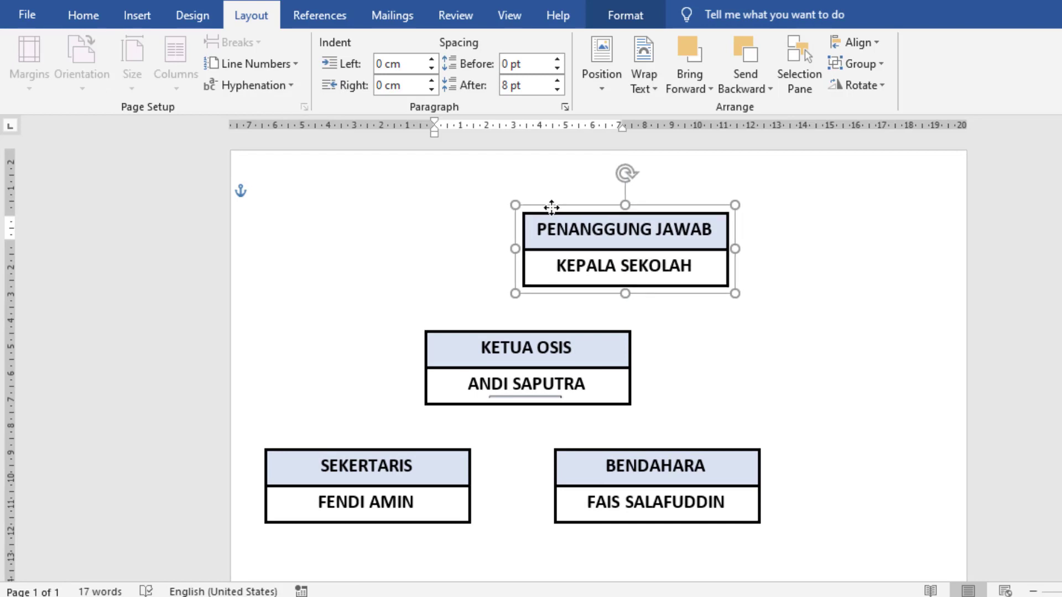
drag(553, 206, 552, 262)
click(443, 346)
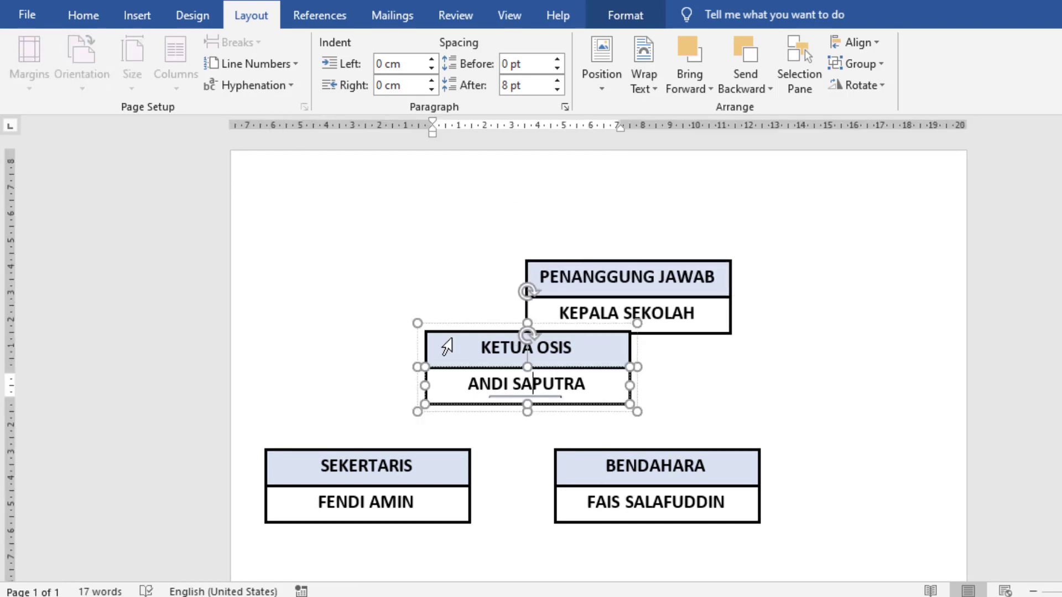
Line up SEKERTARIS, KETUA OSIS and BENDAHARA in one row; put the spare box lower left.
drag(430, 326, 529, 394)
scroll(491, 481, down, 2)
mouse_move(384, 383)
mouse_down()
mouse_move(385, 477)
mouse_move(380, 328)
mouse_up()
drag(750, 377, 944, 328)
scroll(447, 482, down, 1)
mouse_move(447, 481)
mouse_down()
mouse_move(621, 481)
mouse_move(352, 477)
mouse_move(413, 496)
mouse_up()
Relabel the spare box DEPT. DAKWAH with a member's name, then copy it to the right.
click(351, 498)
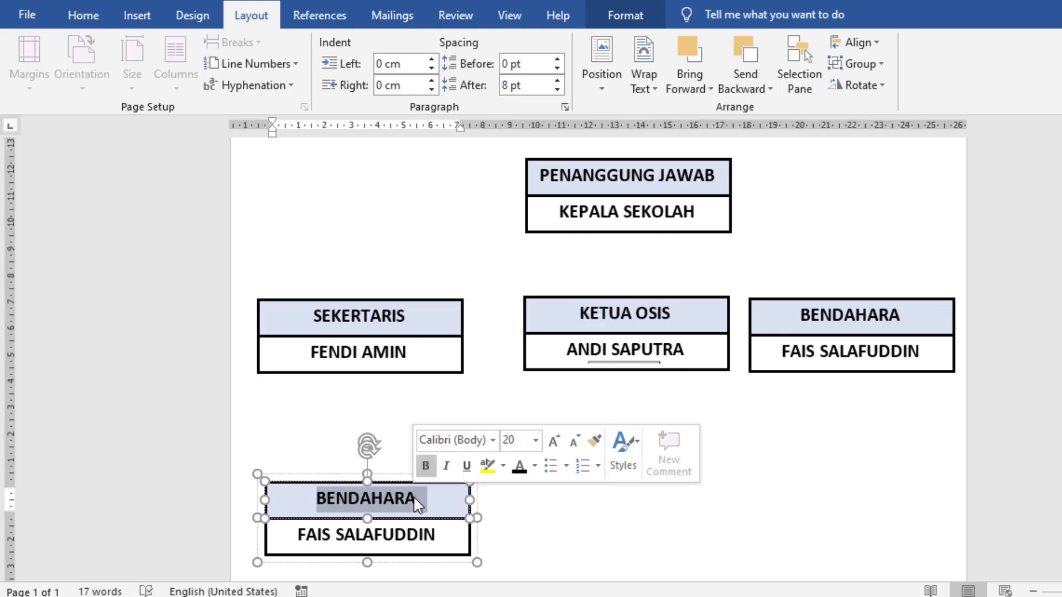
text(DEPT)
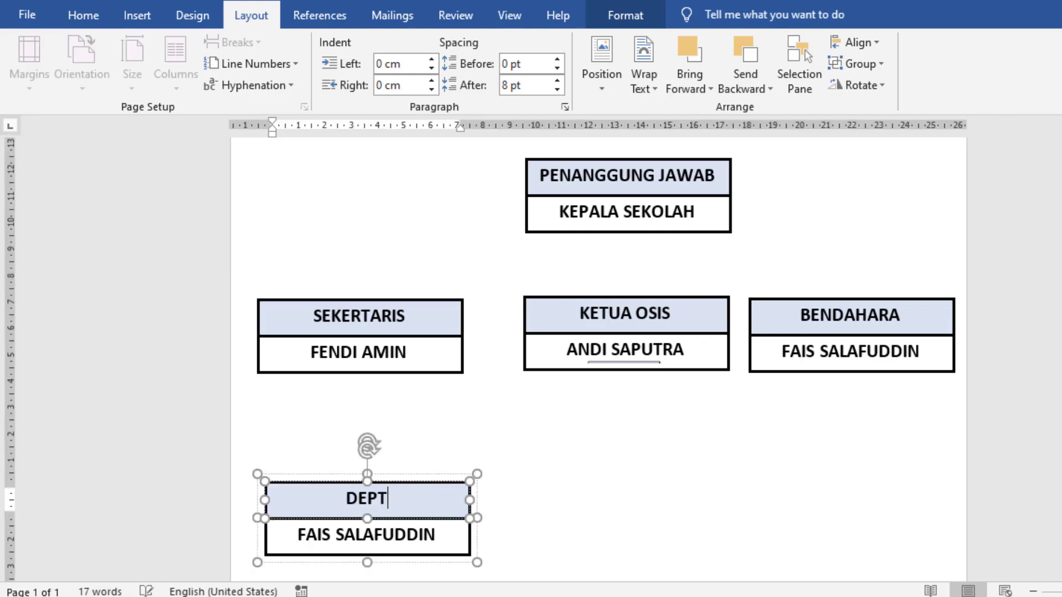
text(. DAKWA)
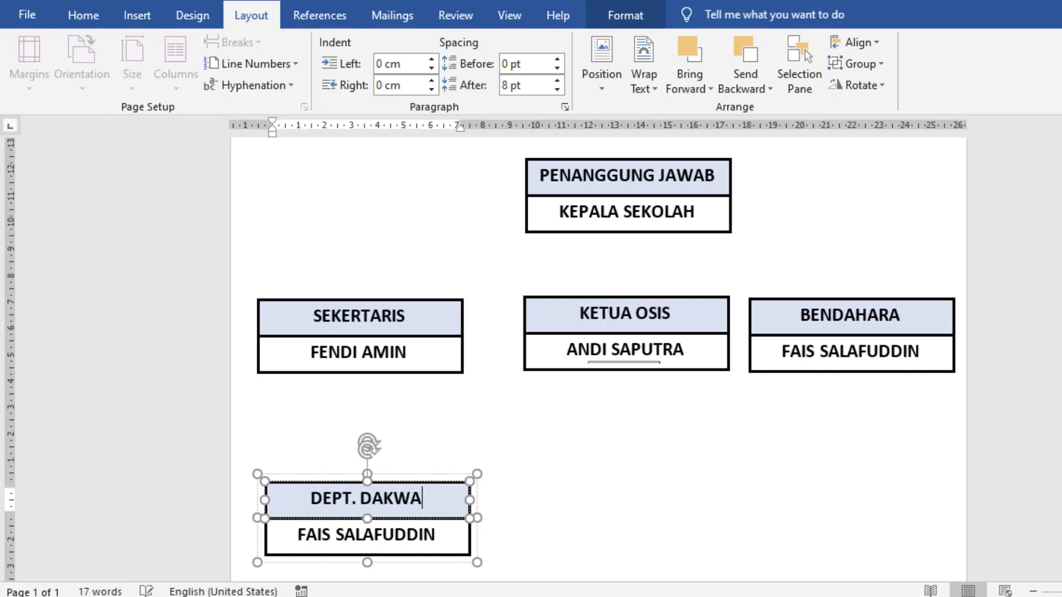
text(H)
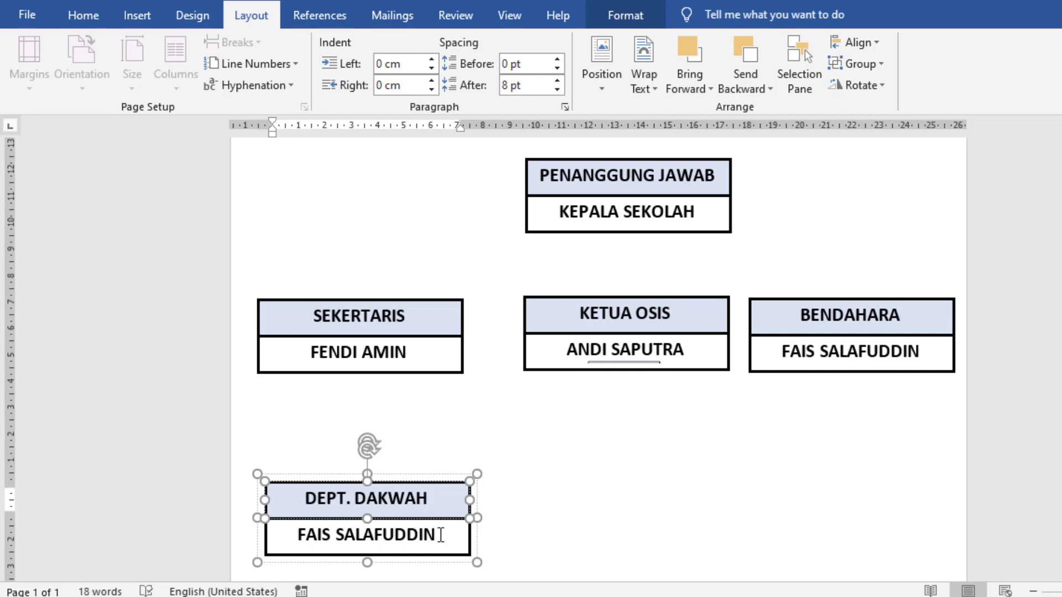
drag(441, 534, 299, 539)
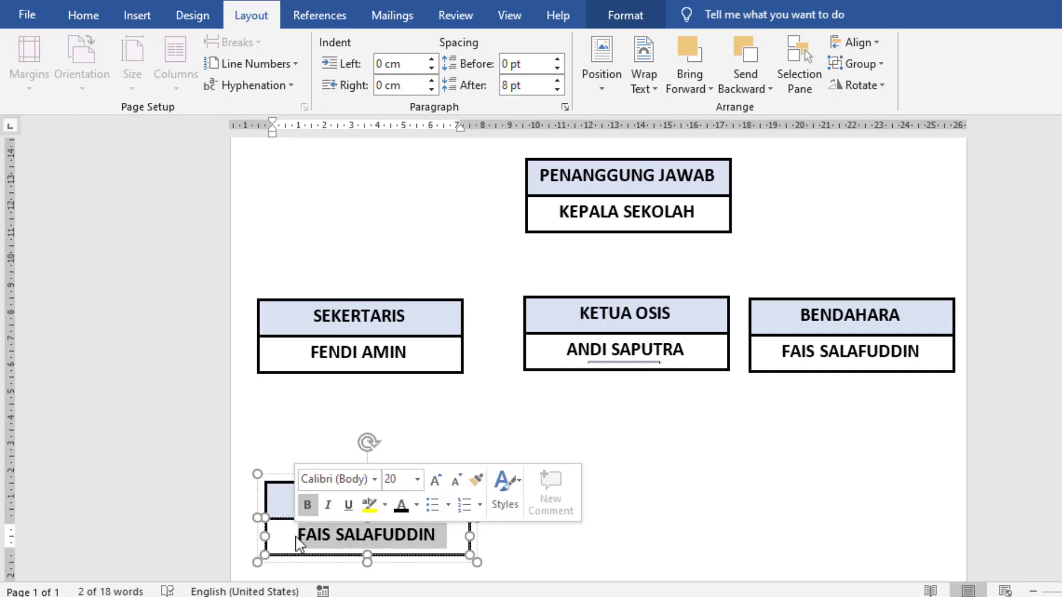
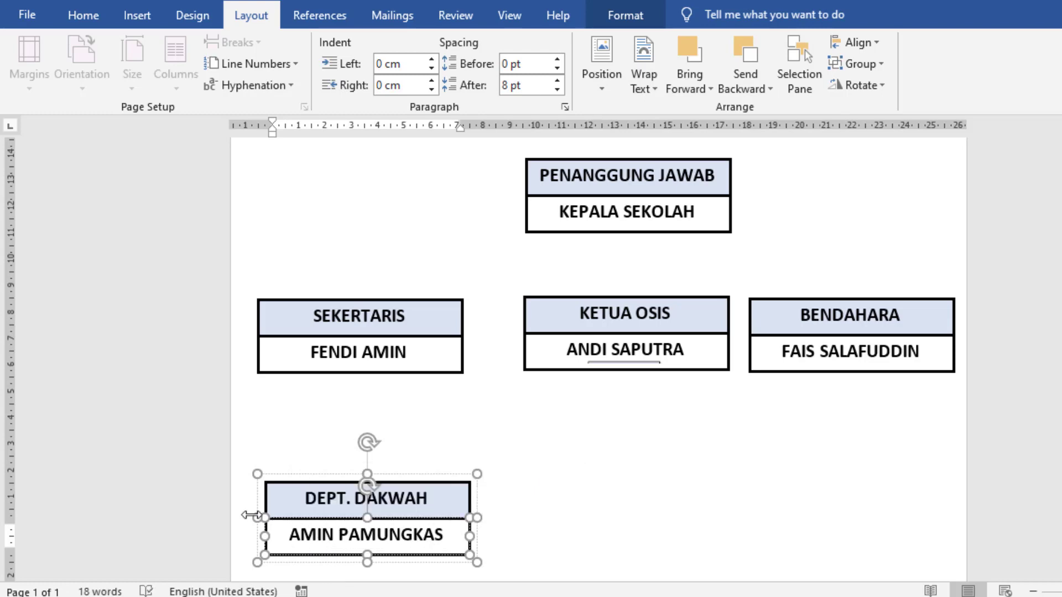
click(278, 477)
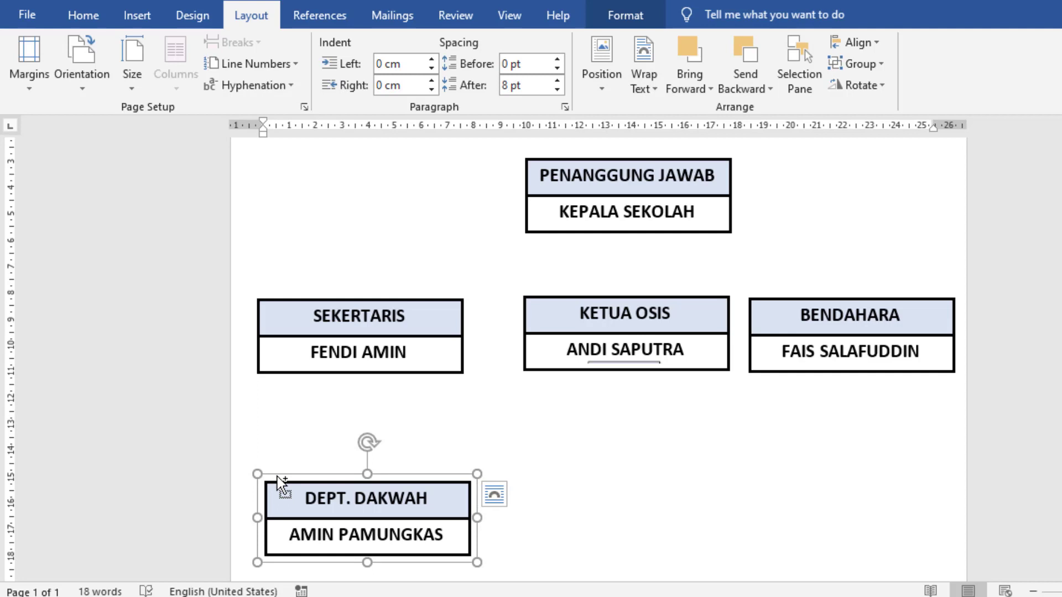
mouse_move(277, 476)
mouse_down()
mouse_move(289, 488)
mouse_move(552, 474)
mouse_up()
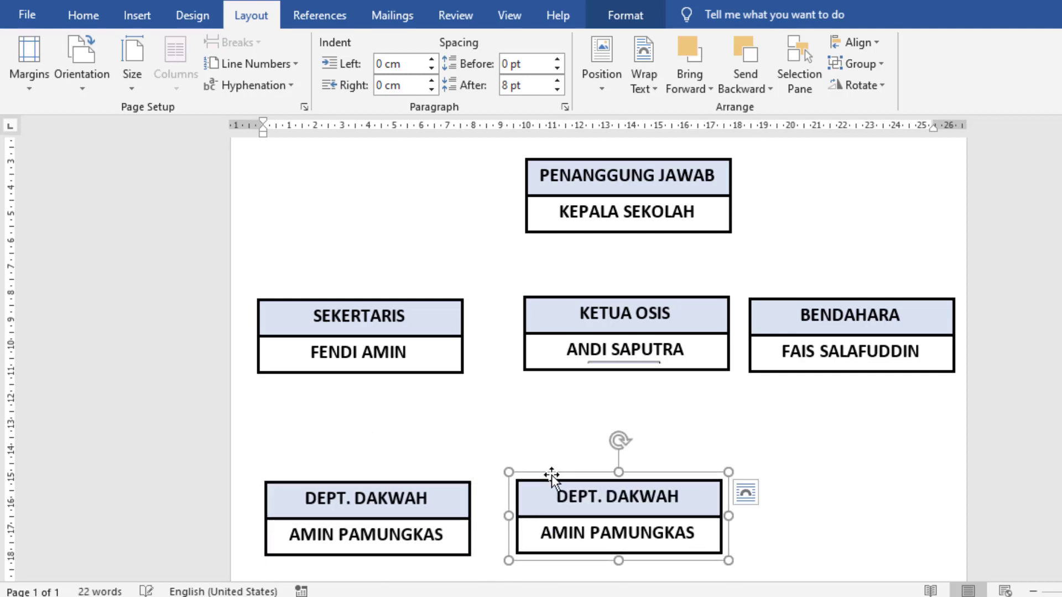
Nudge the KETUA OSIS box slightly left to realign it.
click(589, 317)
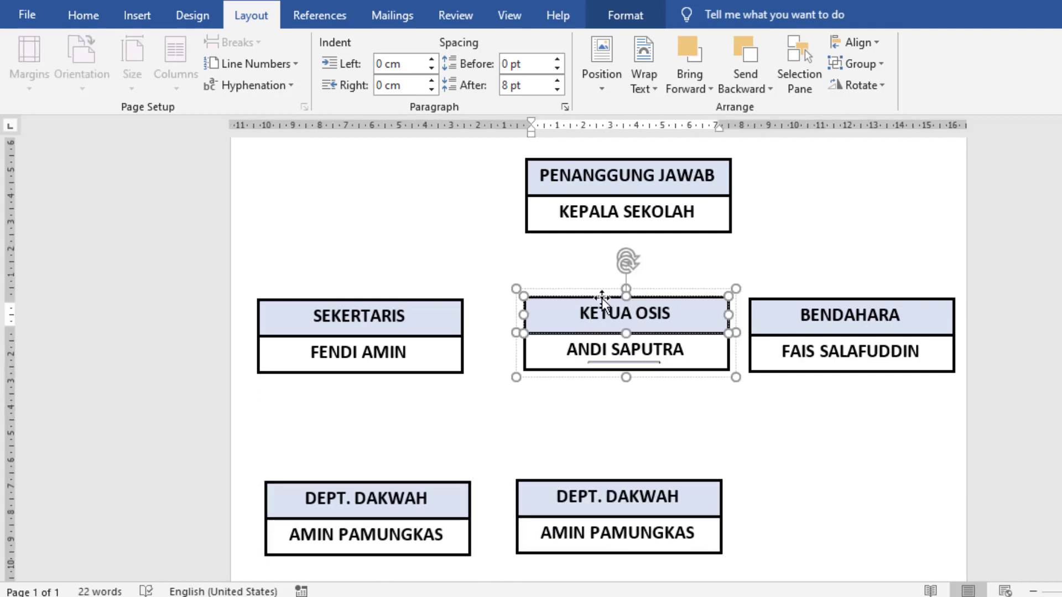
drag(603, 301, 590, 301)
scroll(536, 230, up, 2)
drag(536, 230, 515, 226)
scroll(605, 469, down, 3)
Change the copy's header to DEPT. HUMAS and replace its name with another member's.
click(605, 470)
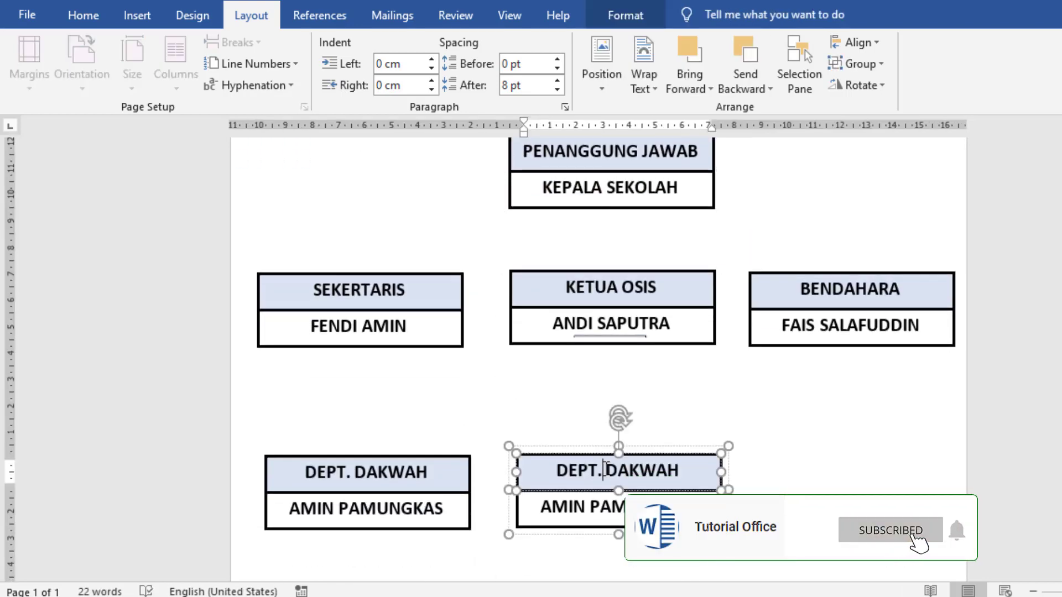
double_click(605, 470)
text(HU)
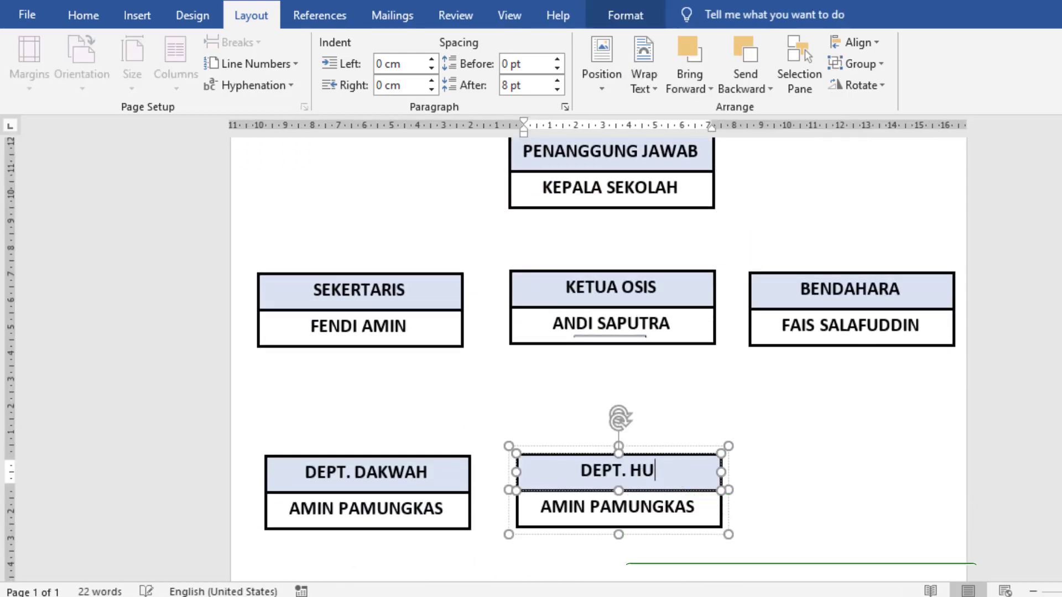
text(MAS)
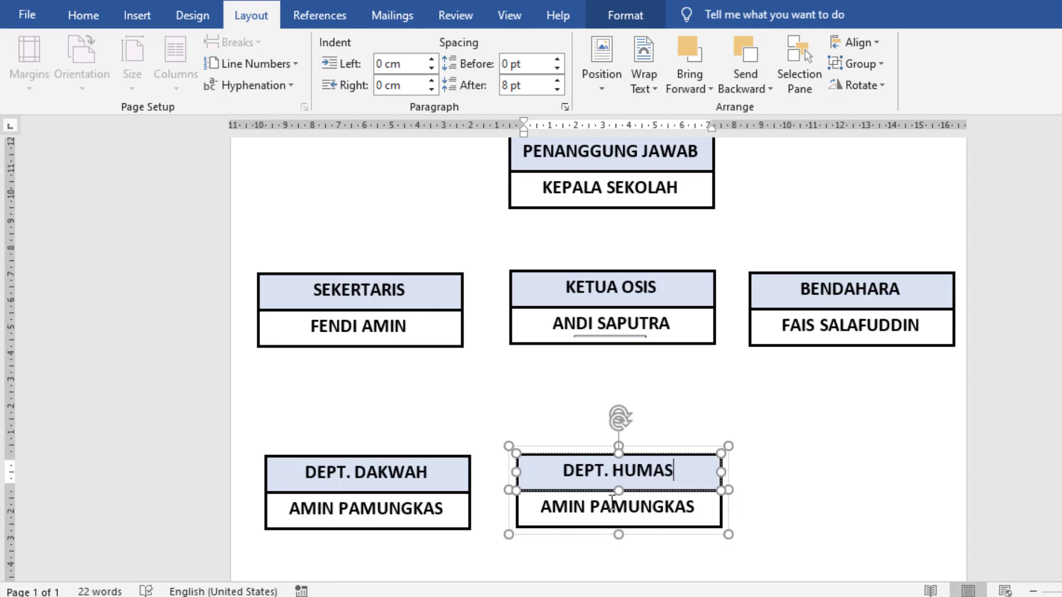
click(612, 504)
drag(540, 504, 696, 516)
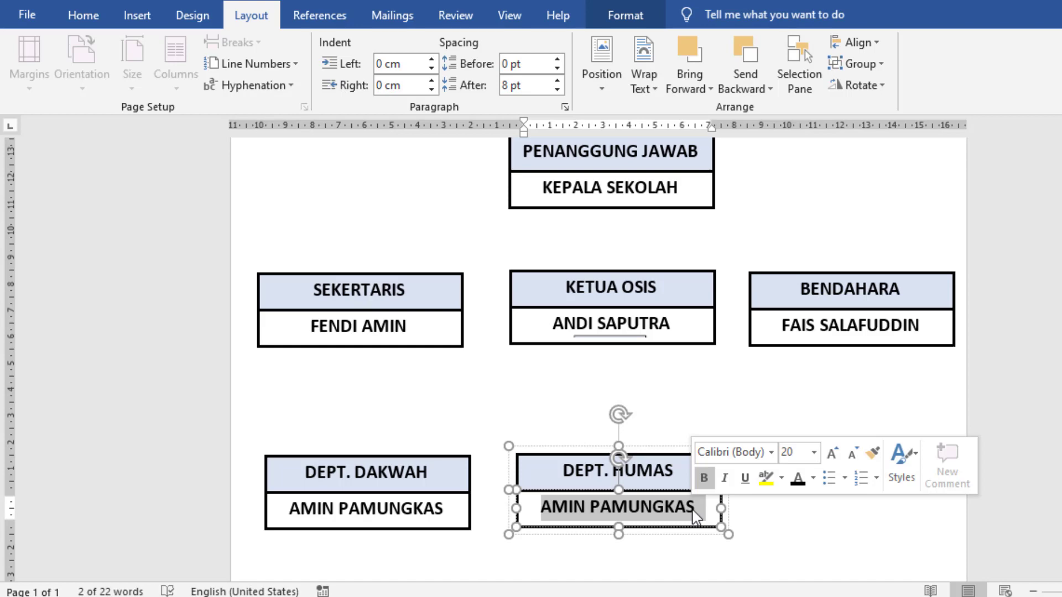
text(FREBRIAN)
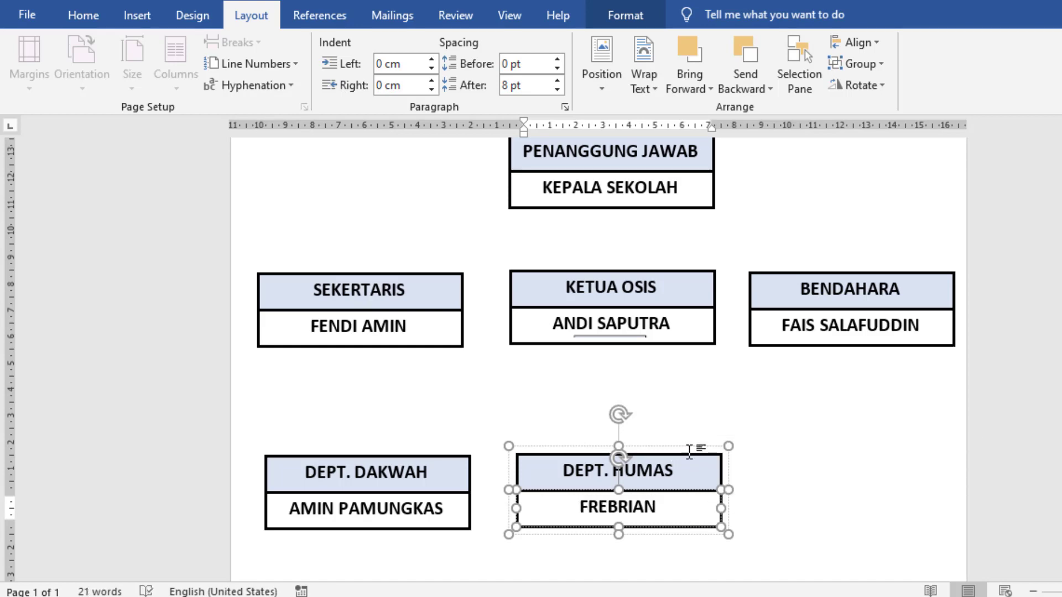
Copy DEPT. HUMAS to its right and relabel it DEPT. PENDIDIKAN with a member's name.
click(671, 450)
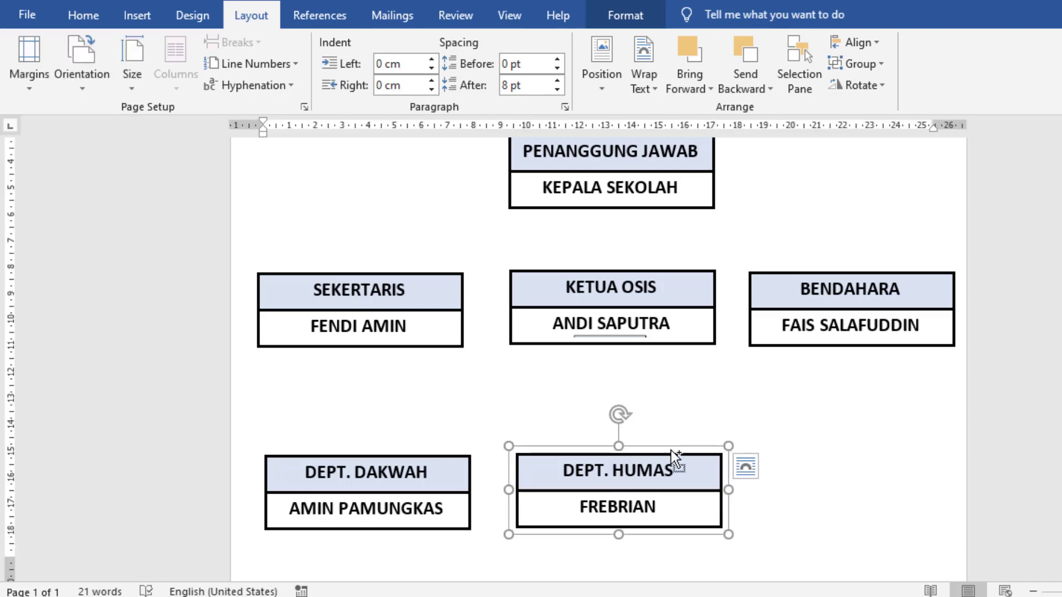
key(ctrl+v)
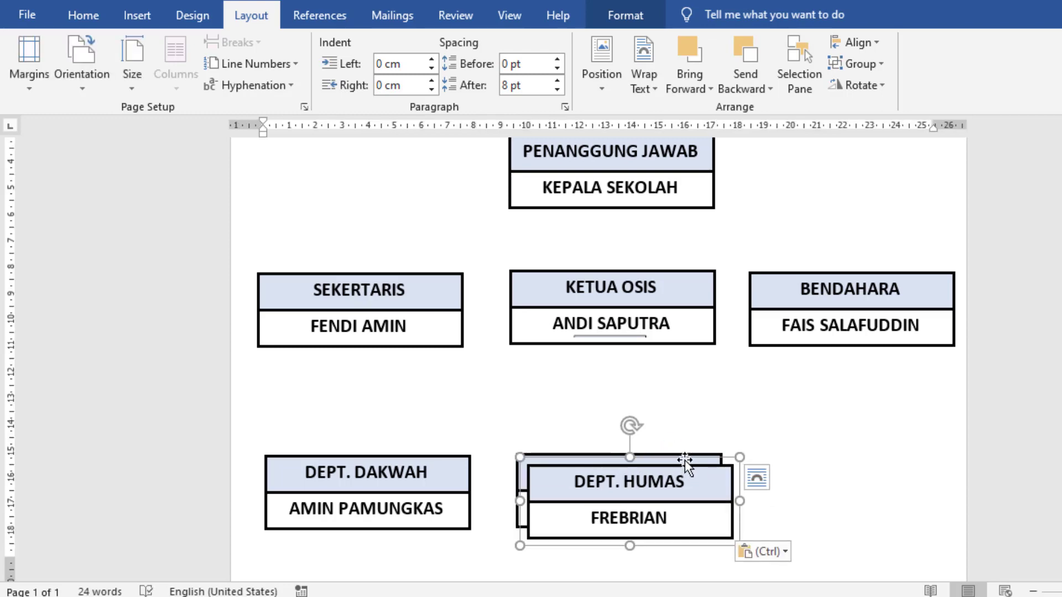
drag(685, 460, 906, 449)
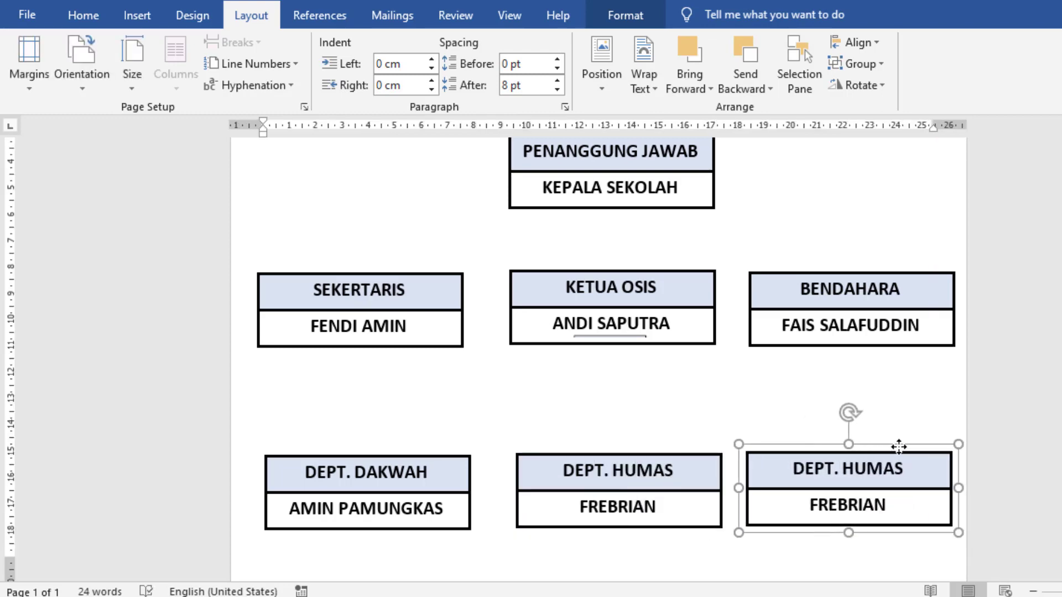
double_click(870, 470)
text(PENDIDIKAN)
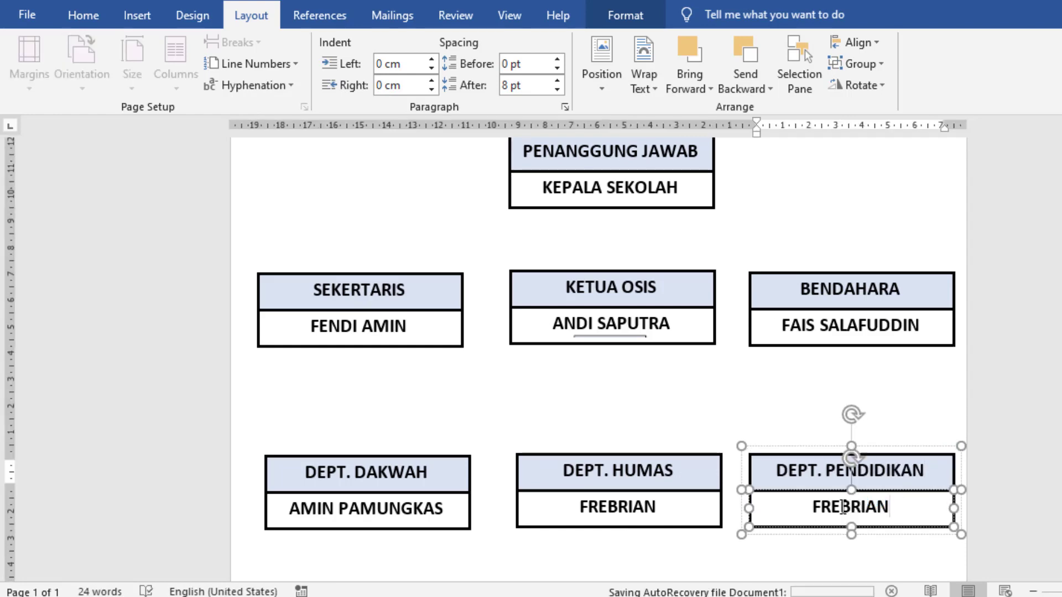
double_click(850, 506)
key(Delete)
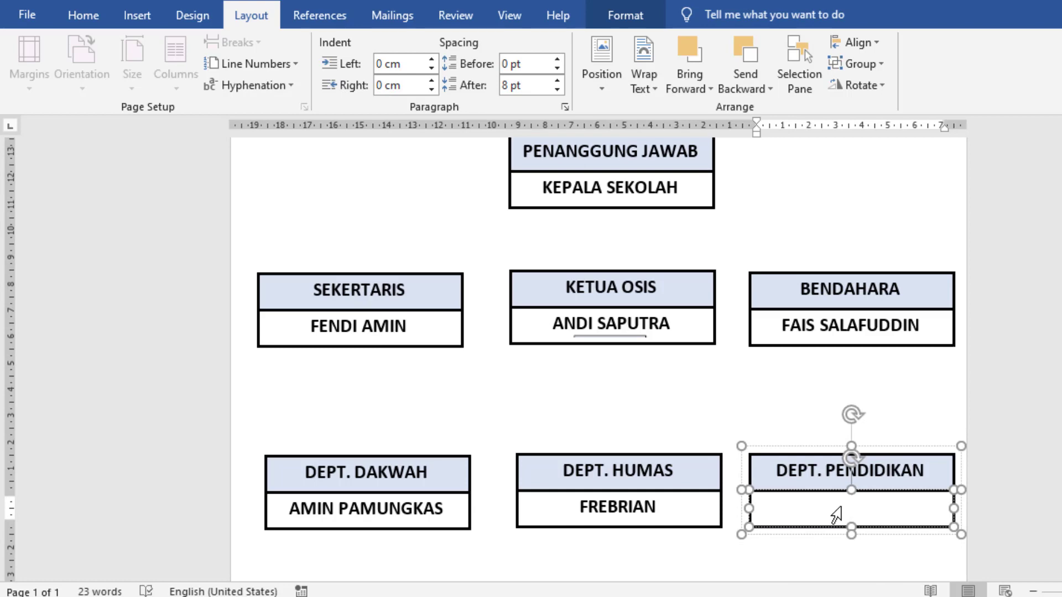
text(MUS)
text(YAFAK)
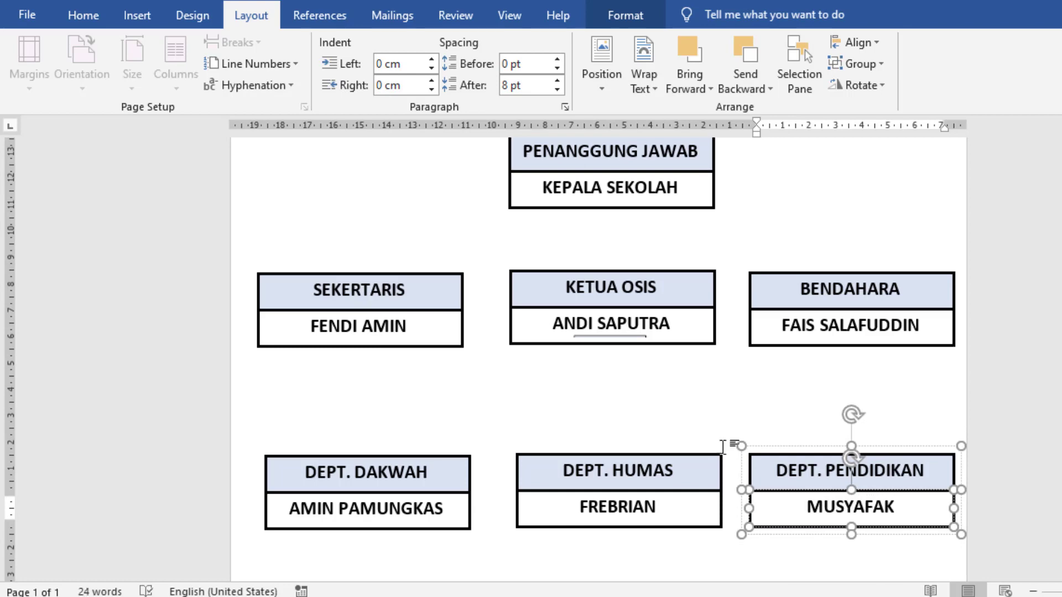
click(749, 413)
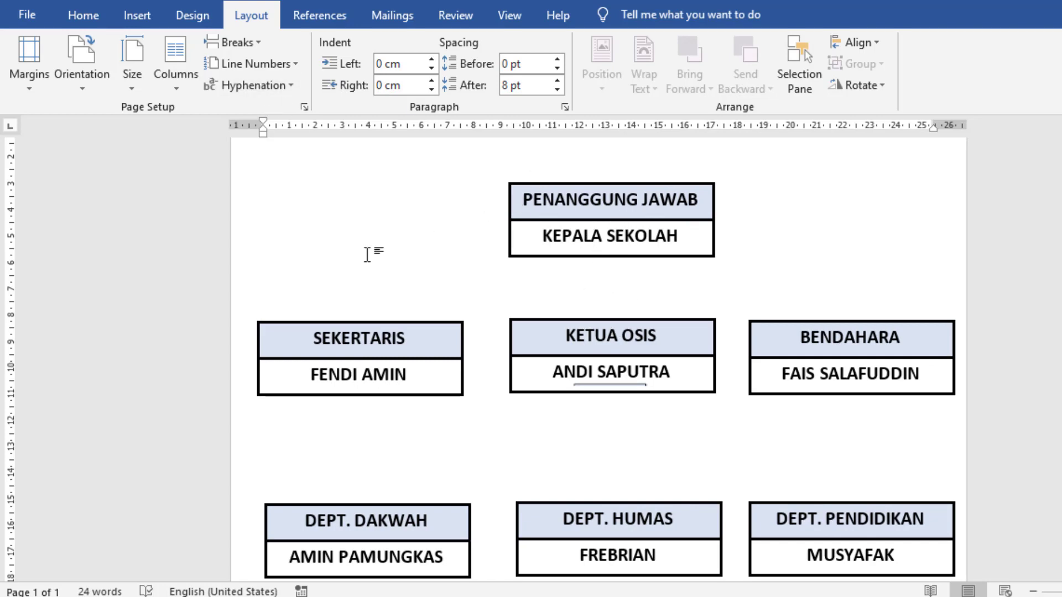
Draw a vertical straight line from the PENANGGUNG JAWAB box down to KETUA OSIS.
scroll(606, 341, up, 1)
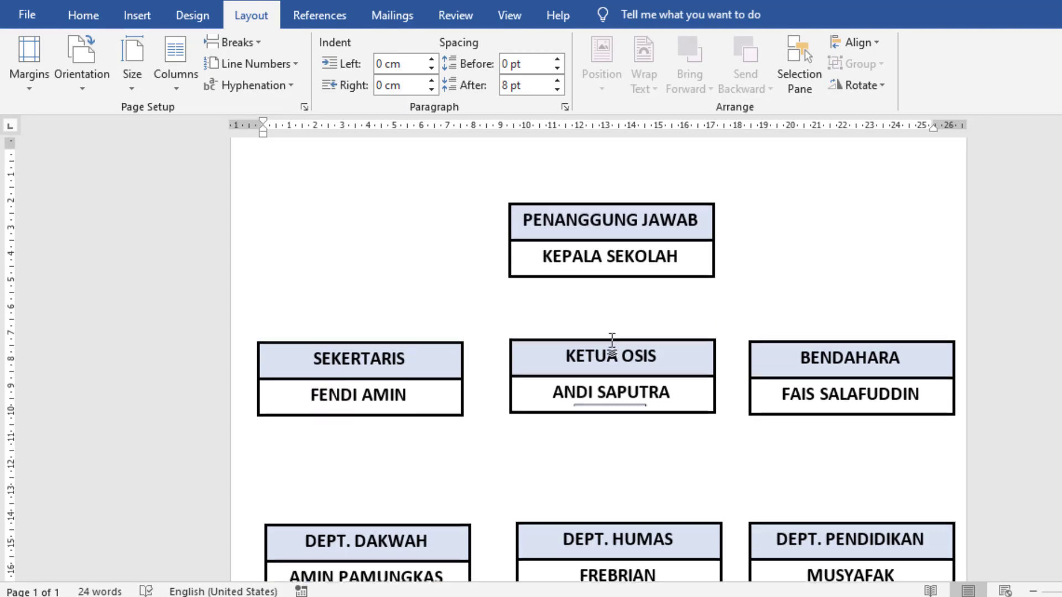
click(344, 242)
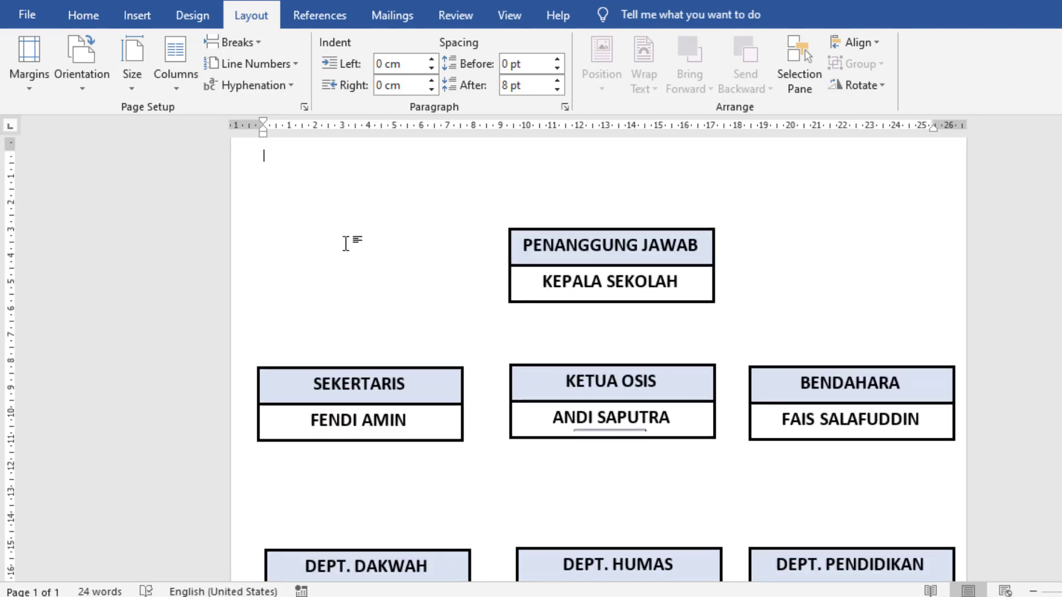
click(133, 15)
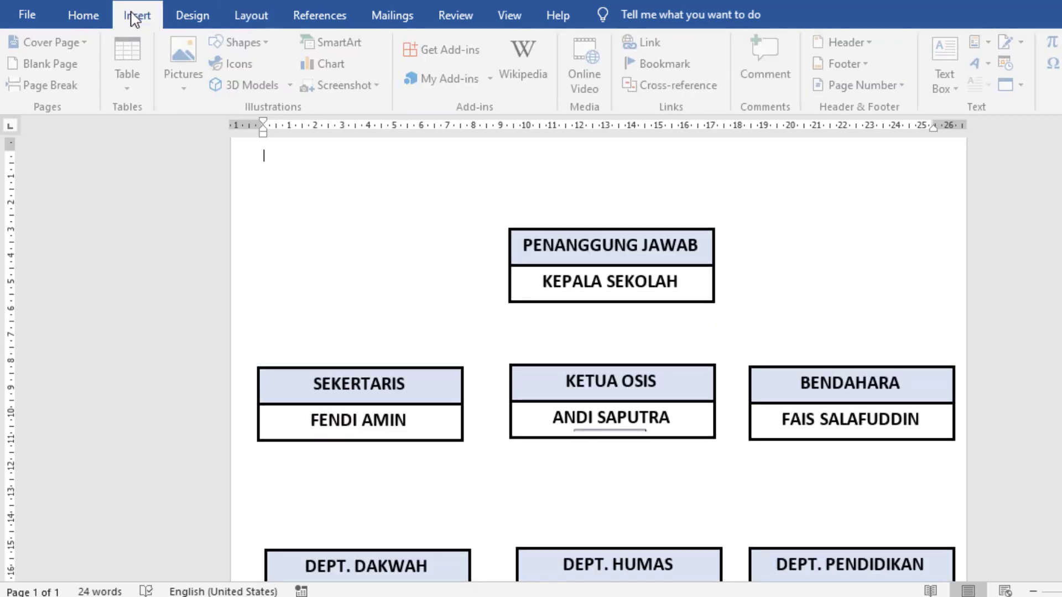
click(257, 49)
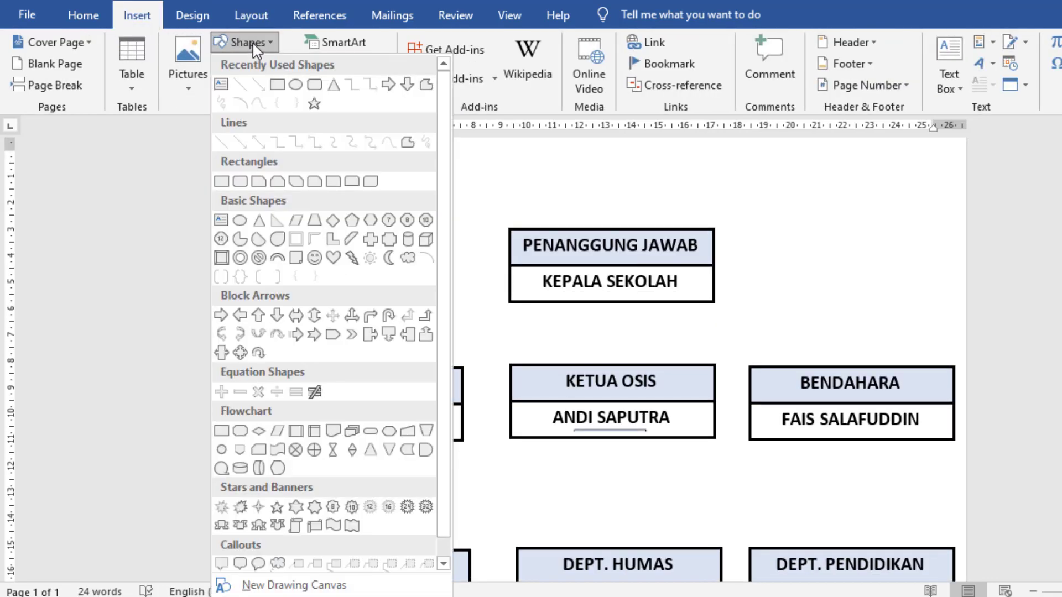
click(241, 89)
click(244, 87)
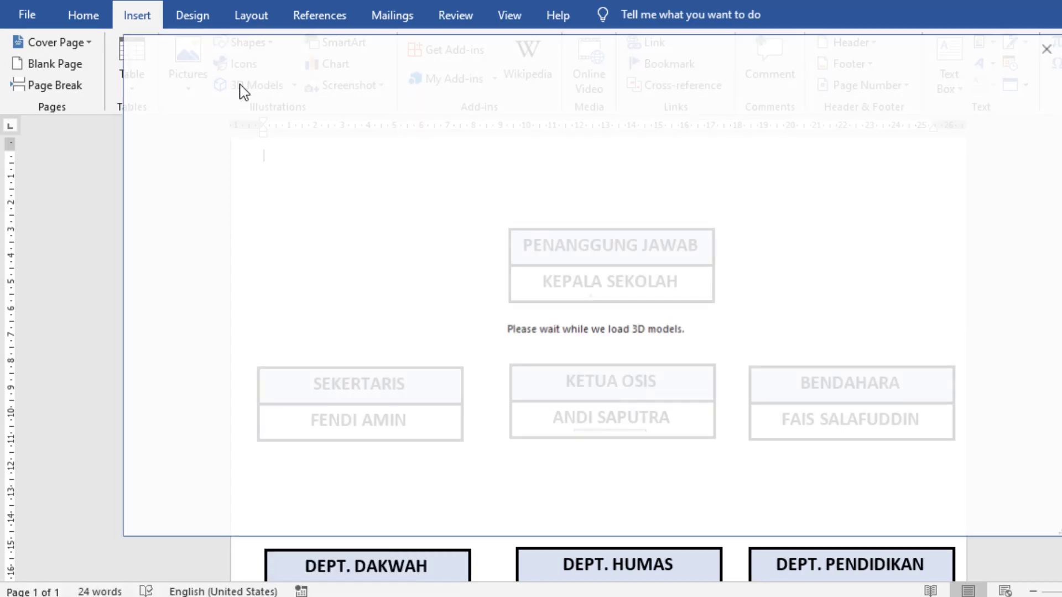
click(1051, 49)
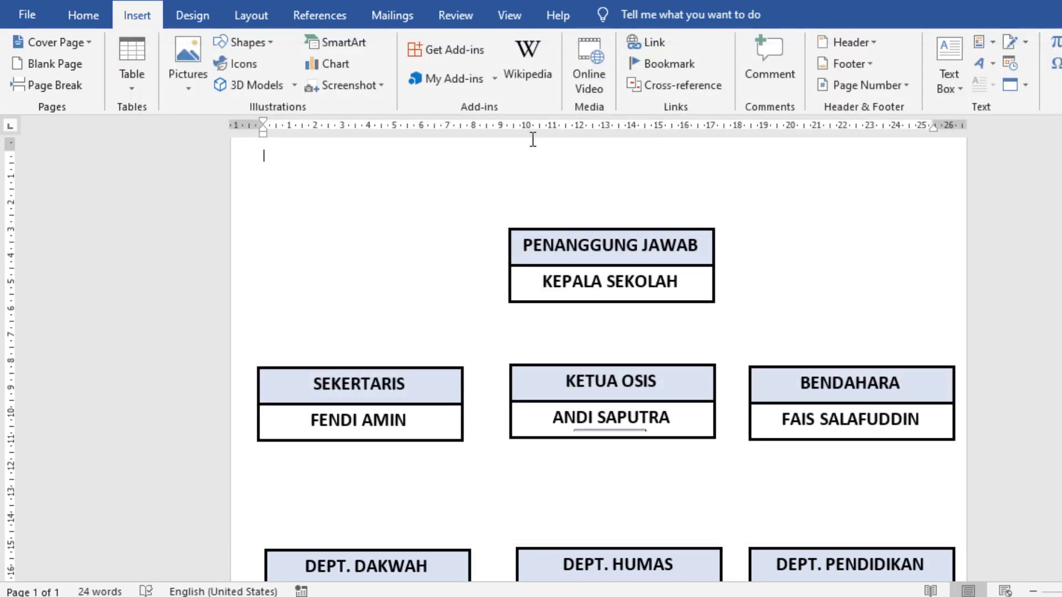
click(252, 44)
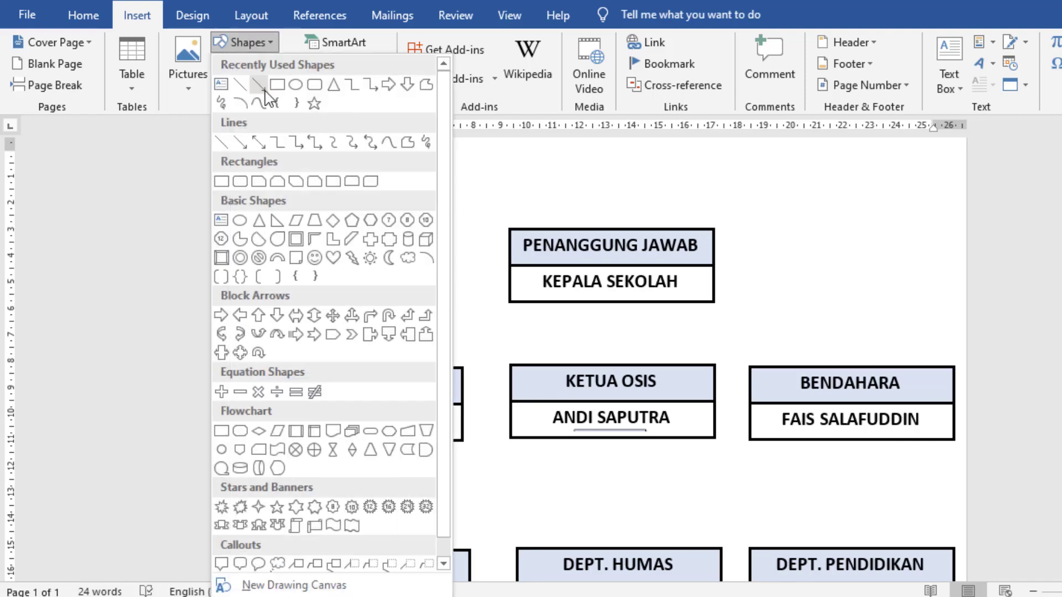
click(244, 99)
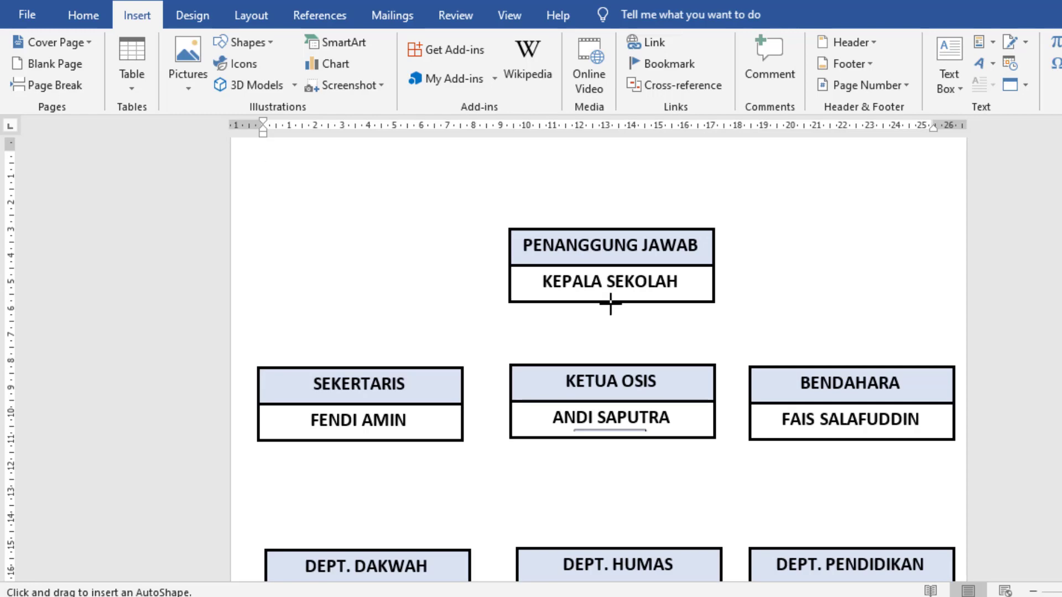
mouse_move(611, 303)
mouse_down()
mouse_move(613, 363)
mouse_move(613, 353)
mouse_up()
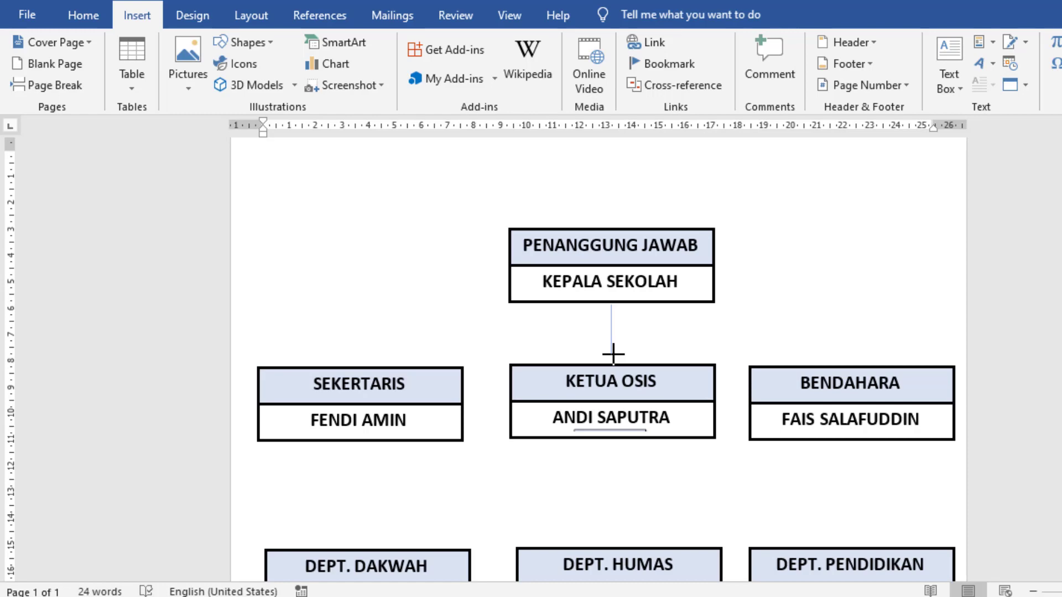
drag(613, 353, 611, 354)
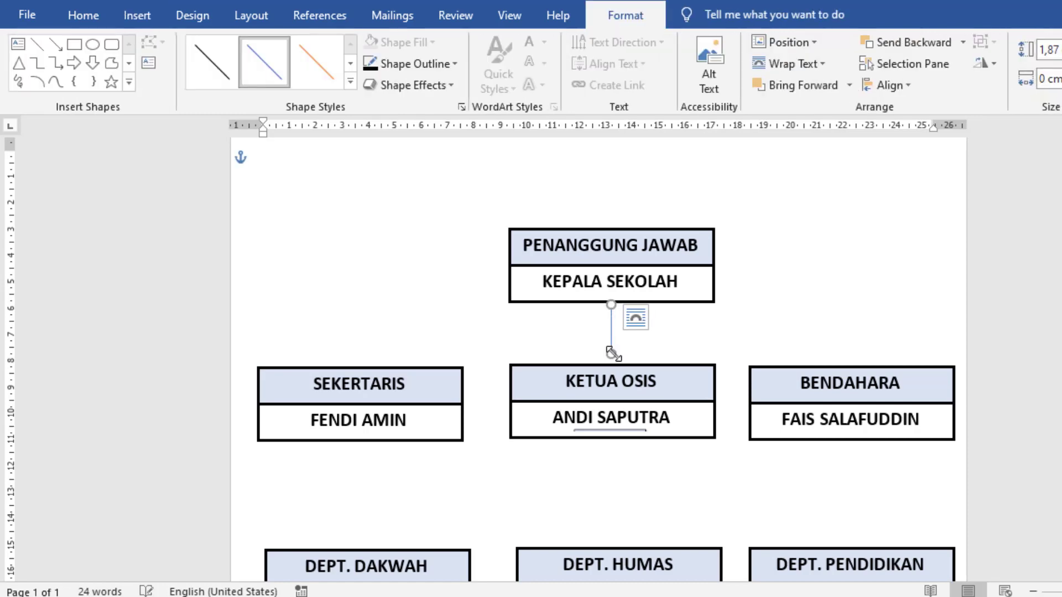
Make the connector line black and set its weight to 2¼ pt.
click(437, 66)
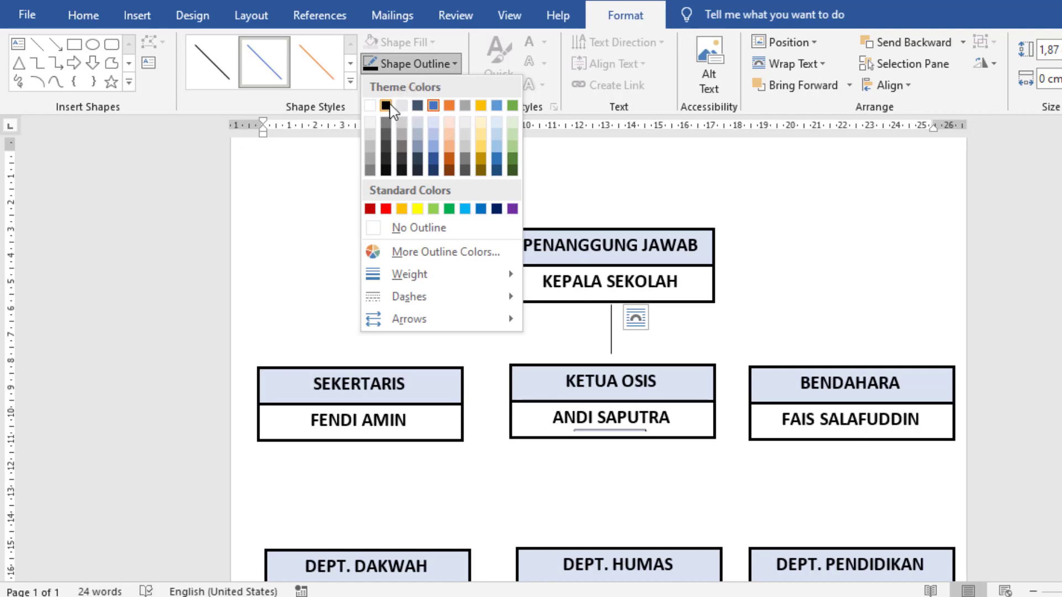
click(387, 106)
click(438, 65)
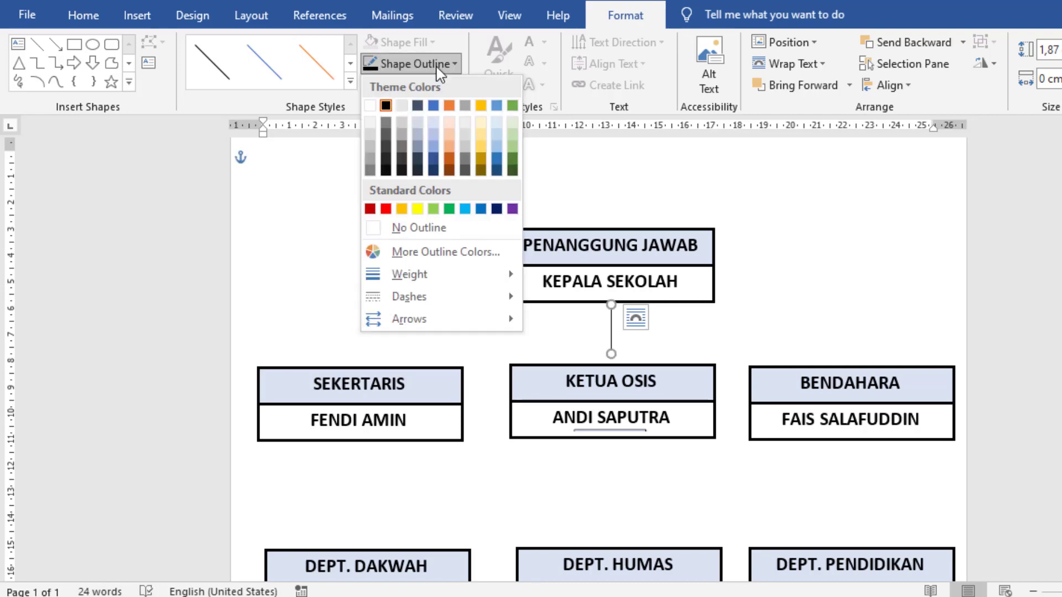
mouse_move(410, 274)
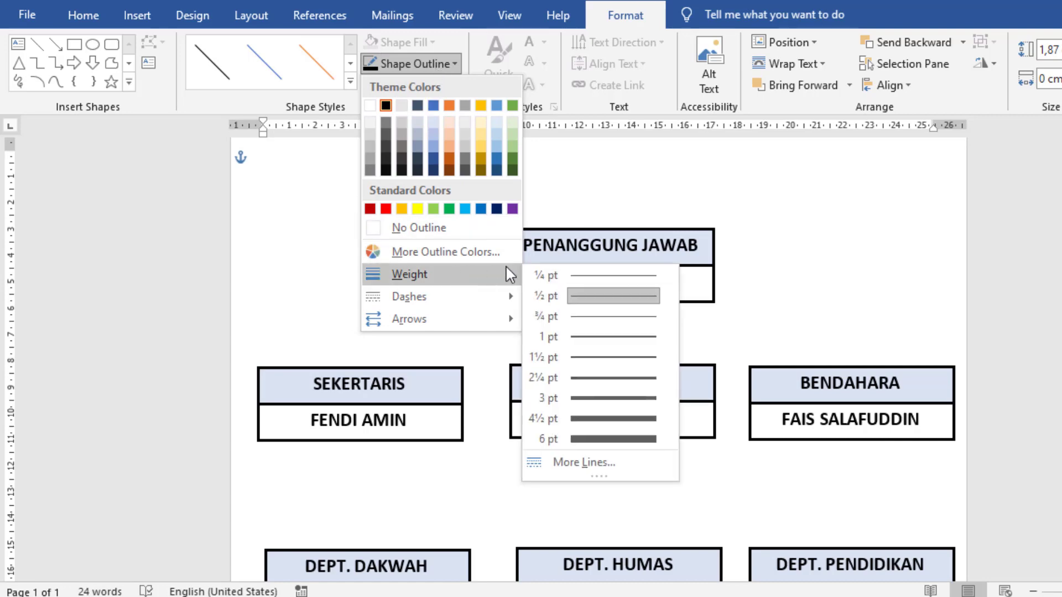
click(585, 344)
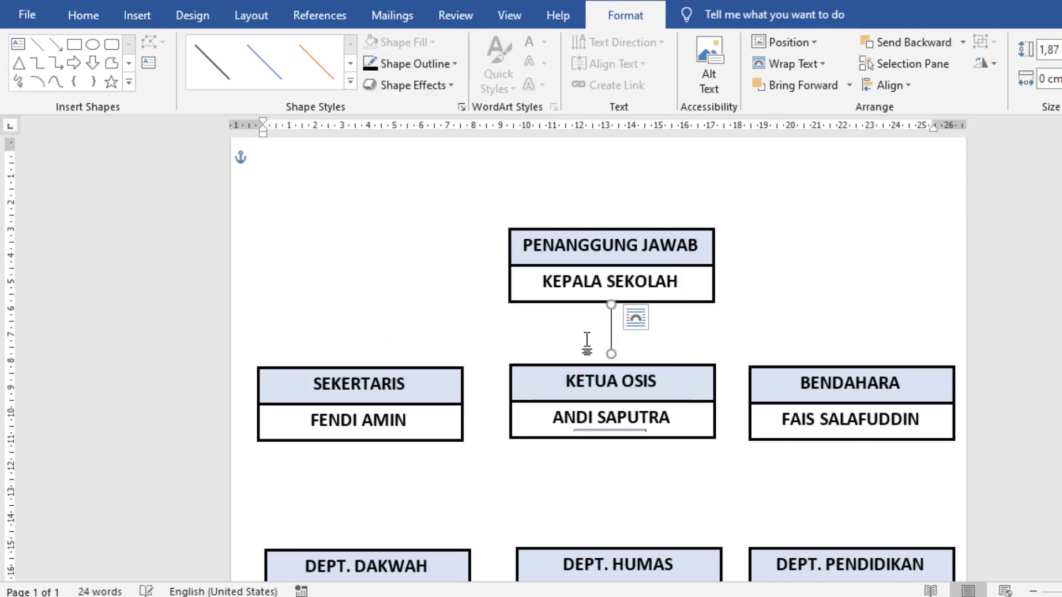
click(444, 64)
mouse_move(410, 274)
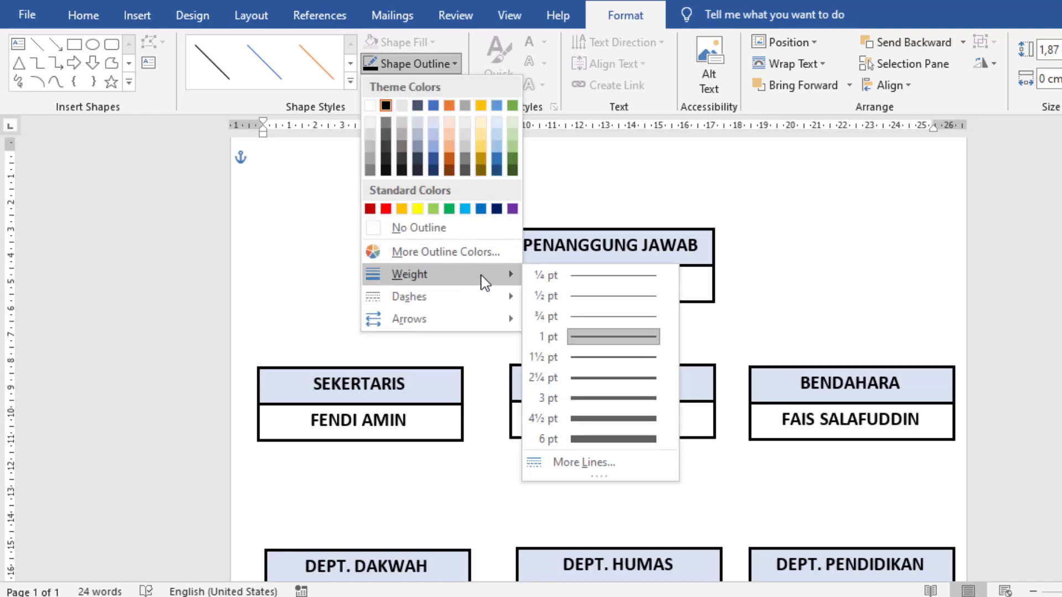
click(585, 379)
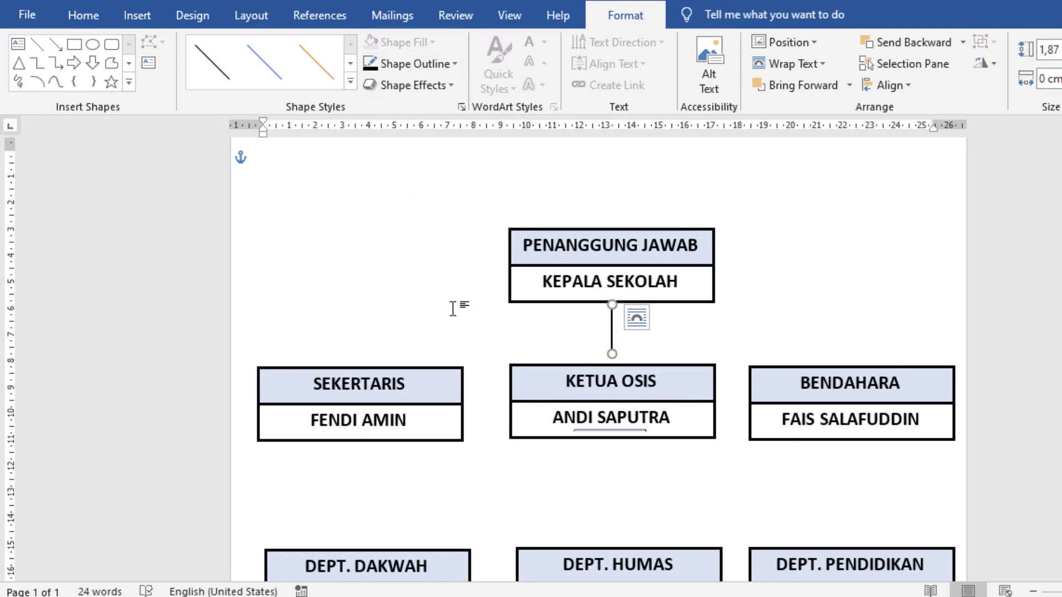
Draw a straight horizontal connector line between SEKERTARIS and KETUA OSIS.
click(131, 12)
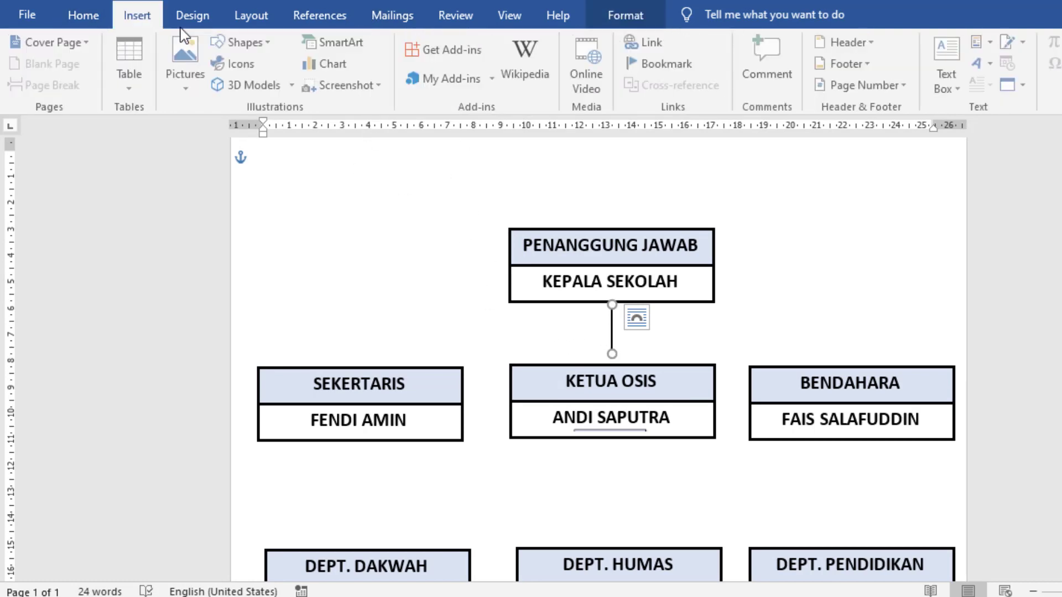
click(243, 42)
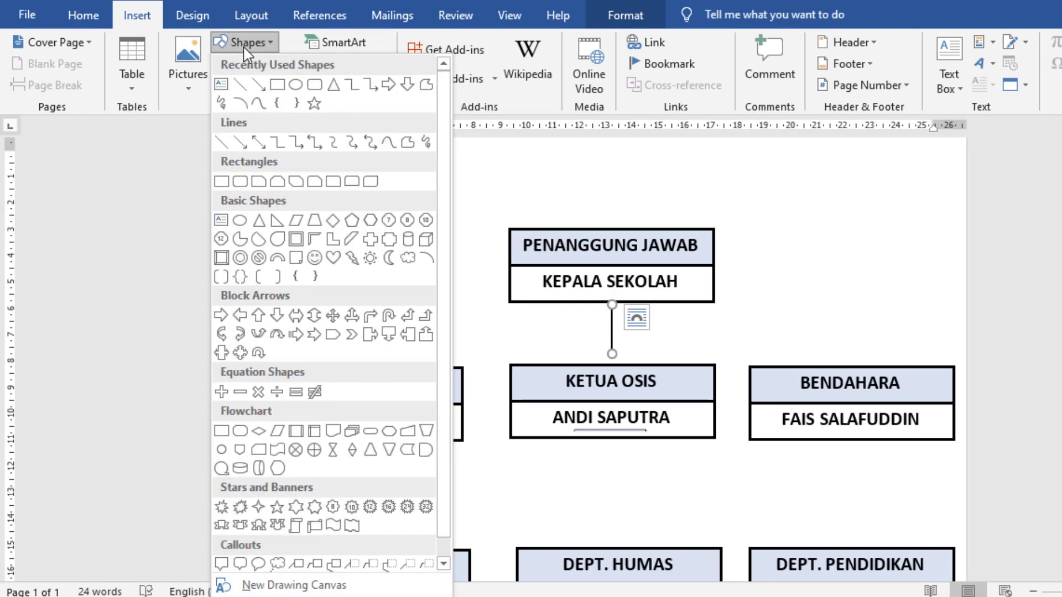
click(242, 88)
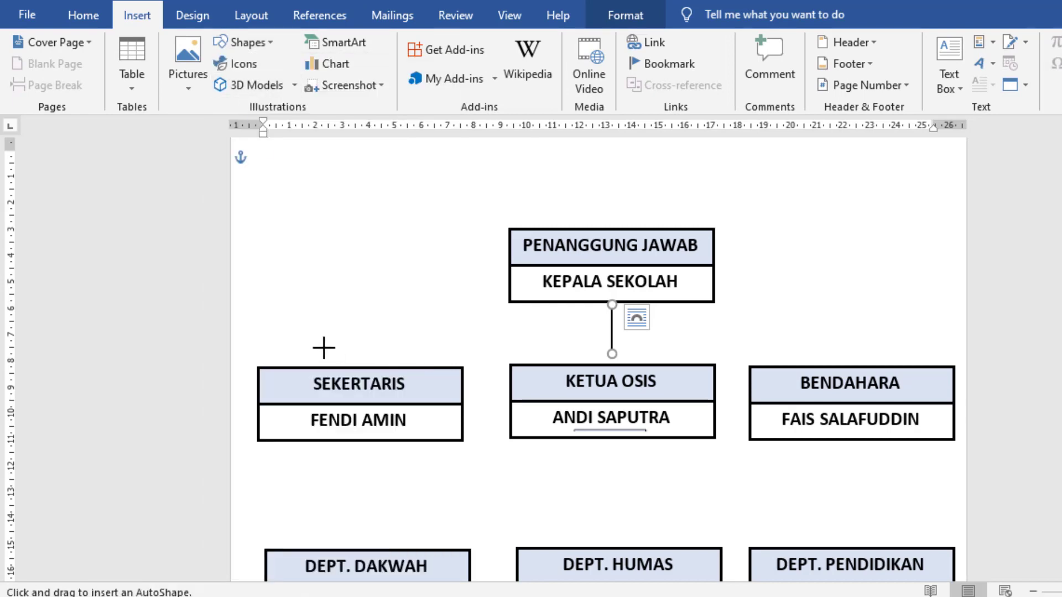
mouse_move(356, 353)
mouse_down()
mouse_move(522, 354)
mouse_move(357, 359)
mouse_up()
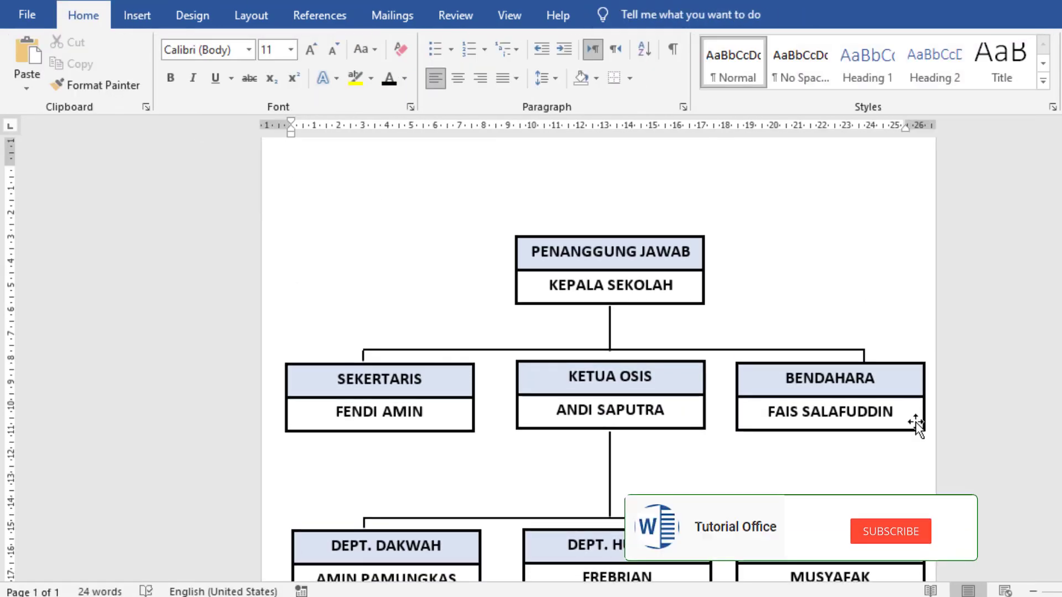
Scroll up and down the page to inspect the chart and the space above it.
scroll(916, 424, down, 1)
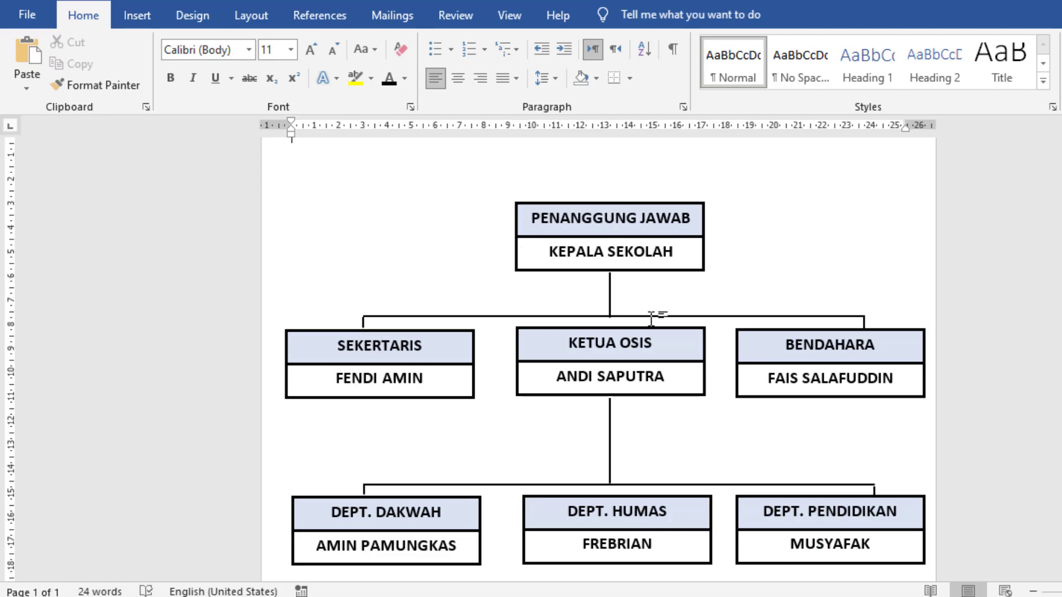
scroll(650, 315, down, 1)
scroll(655, 315, up, 2)
scroll(584, 333, down, 1)
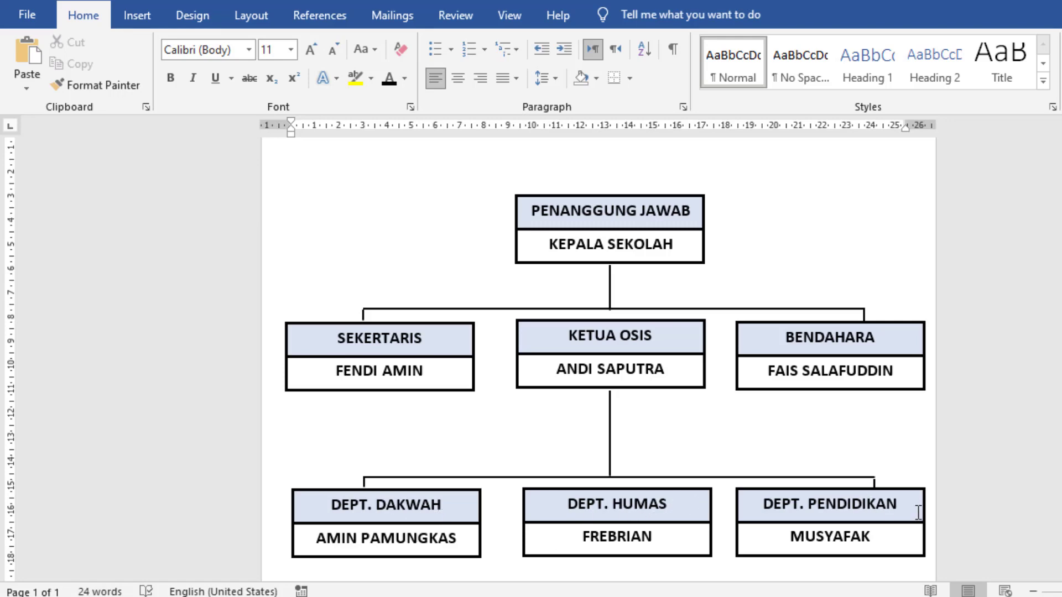
scroll(820, 470, down, 1)
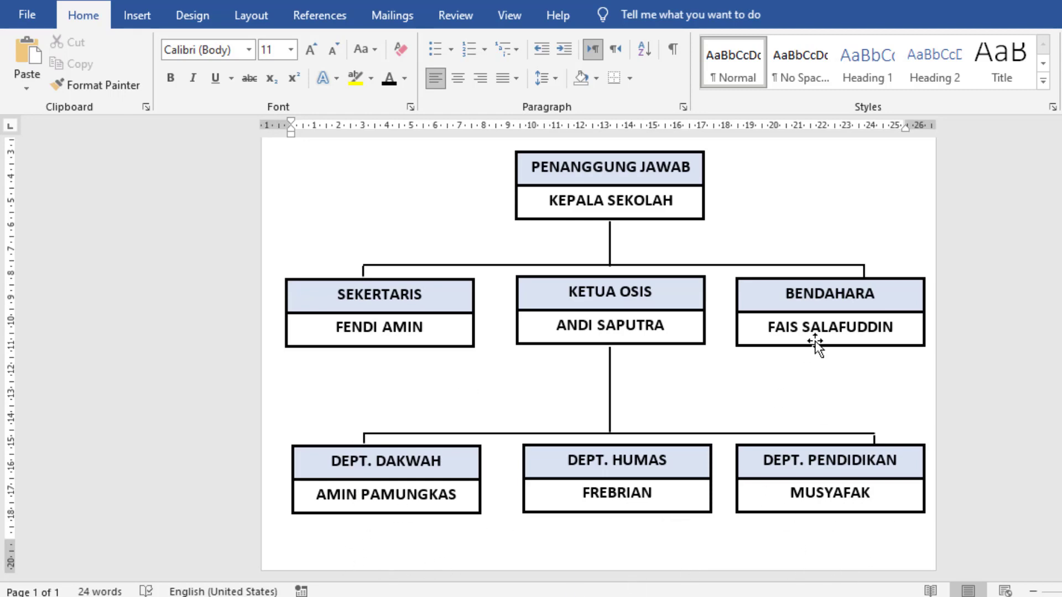
scroll(813, 343, up, 1)
scroll(775, 340, up, 1)
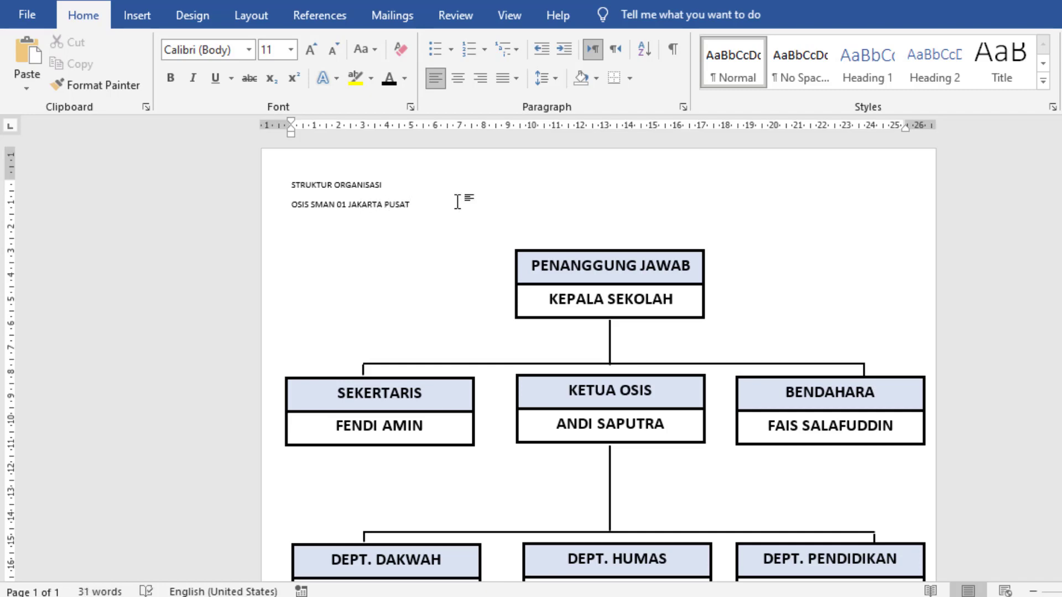
Shrink the title lines to 22 pt and center both of them.
triple_click(457, 202)
key(ctrl+a)
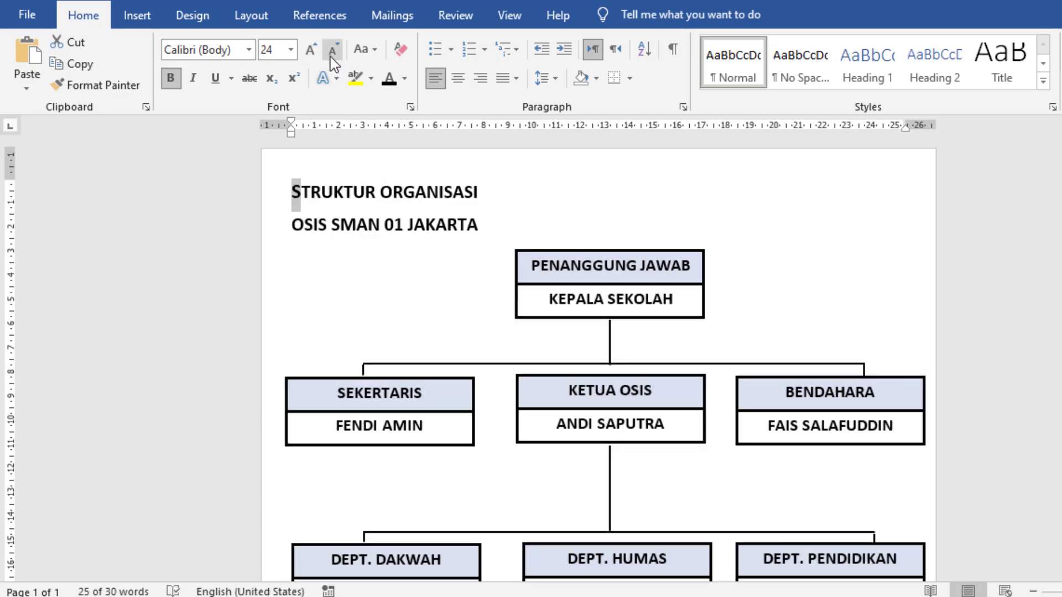
click(331, 56)
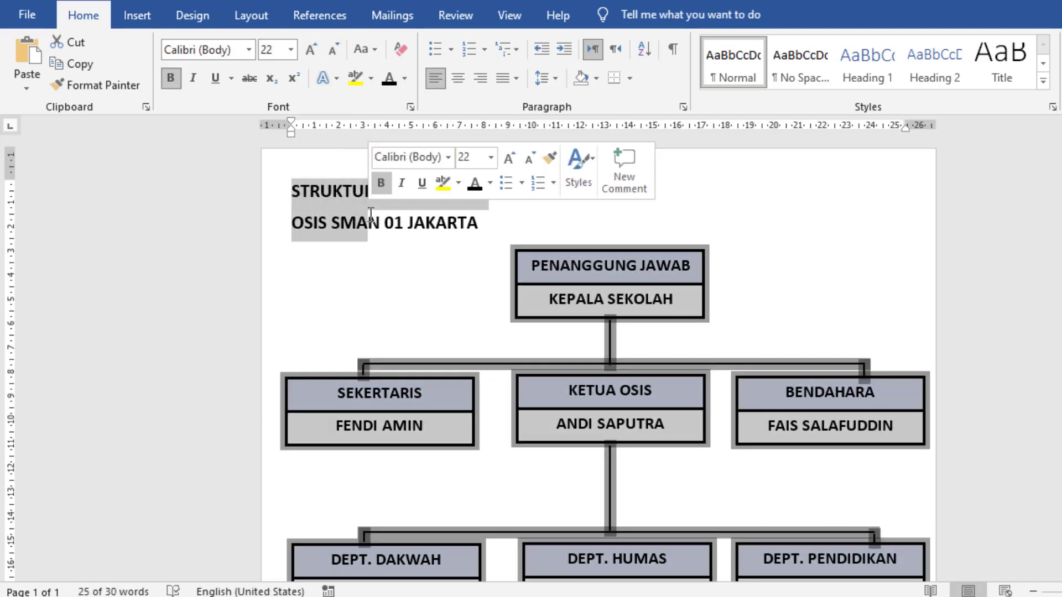
click(386, 221)
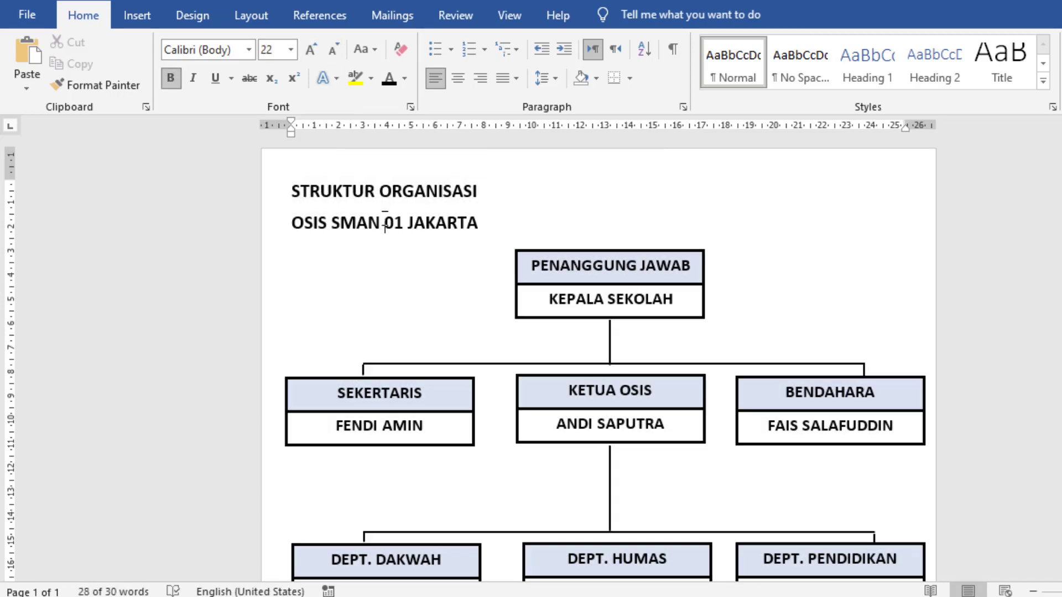
click(458, 78)
click(416, 191)
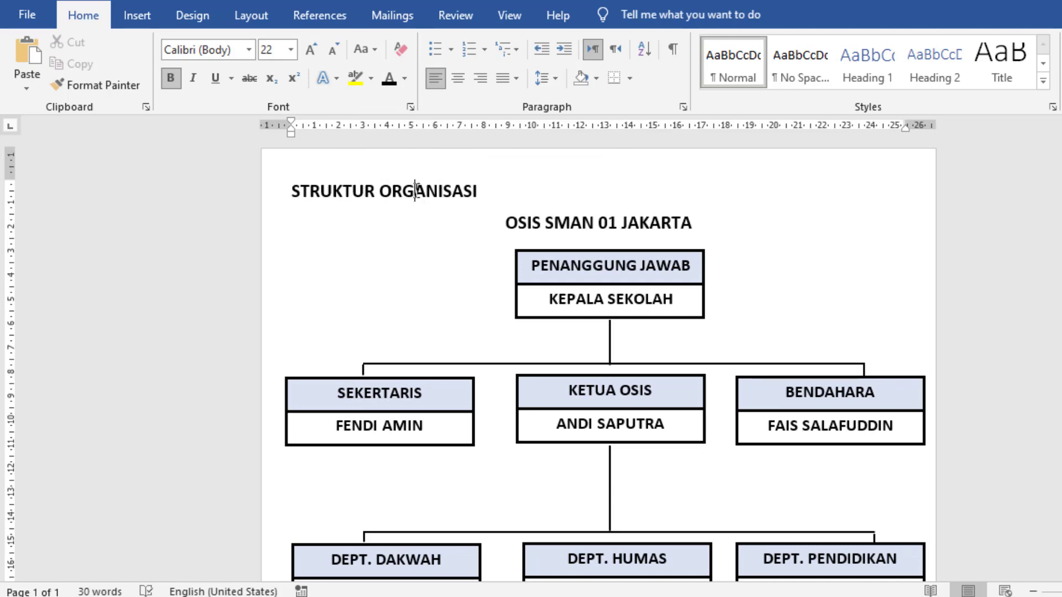
click(458, 78)
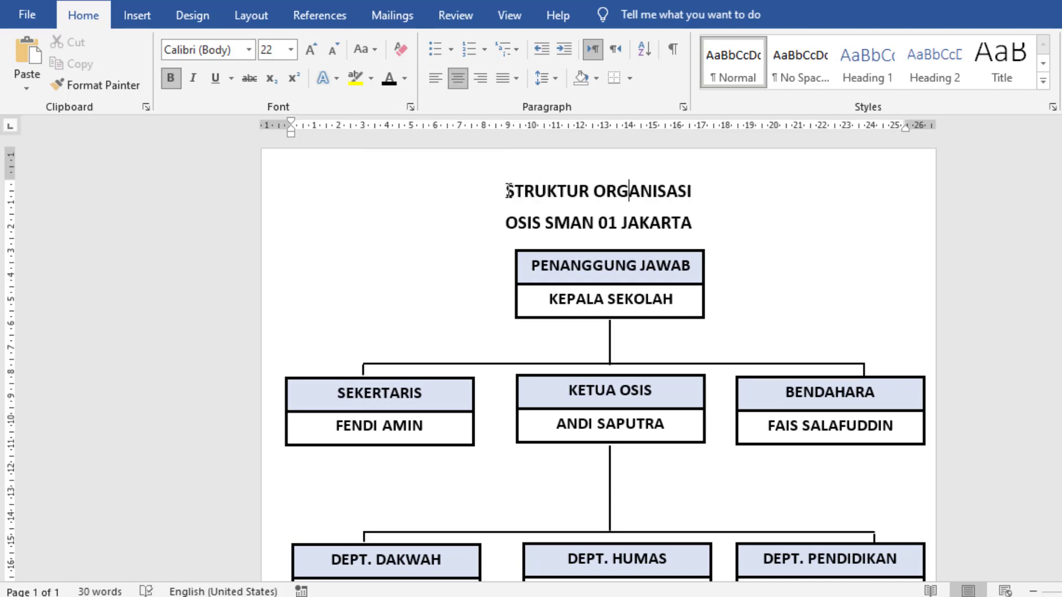
Enlarge all the text two sizes to 26 pt.
key(ctrl+a)
click(304, 55)
click(303, 56)
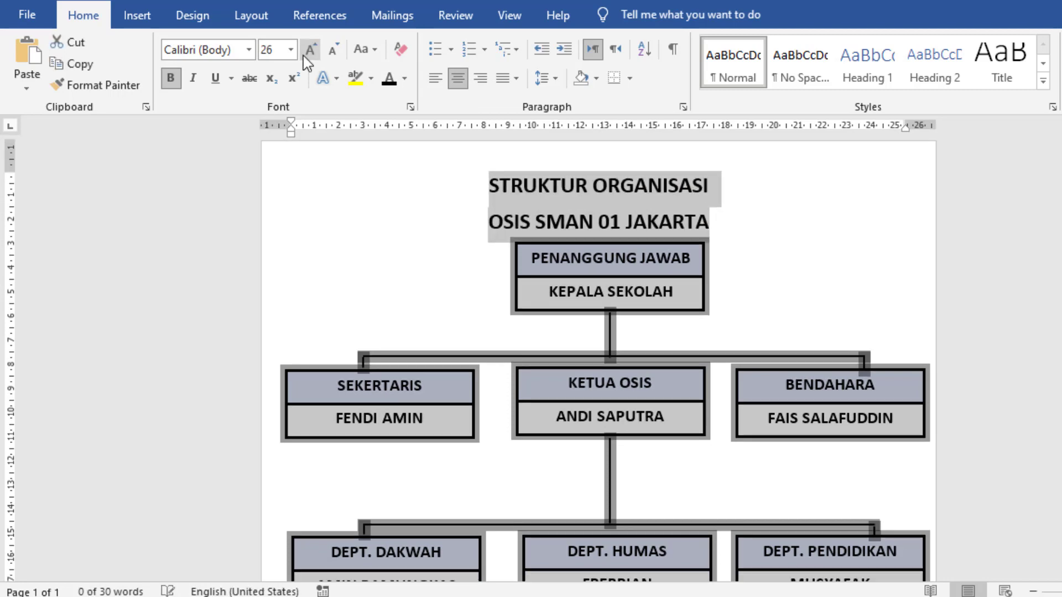
click(740, 205)
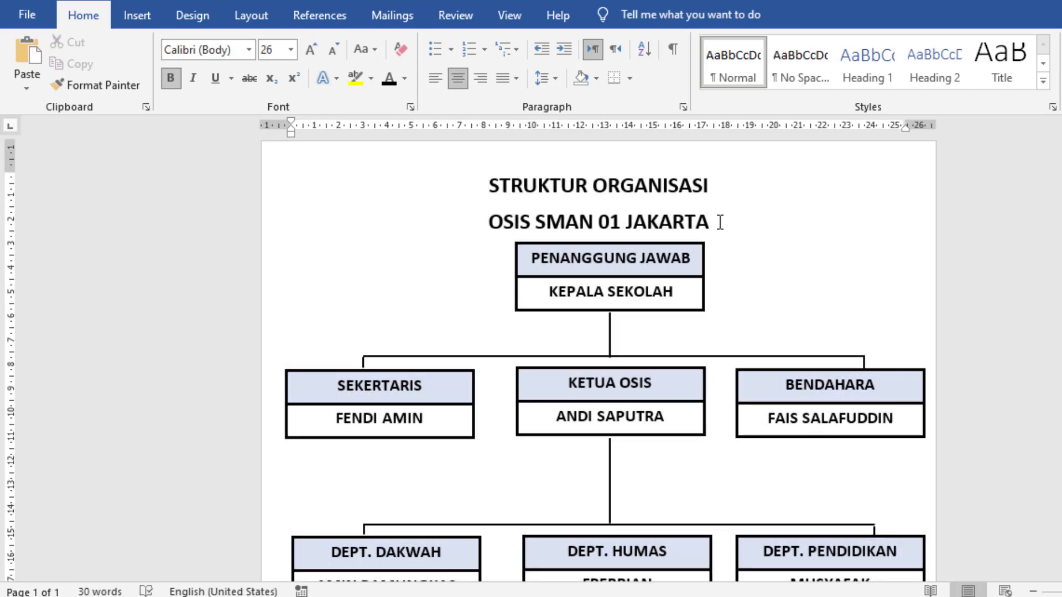
scroll(721, 222, up, 1)
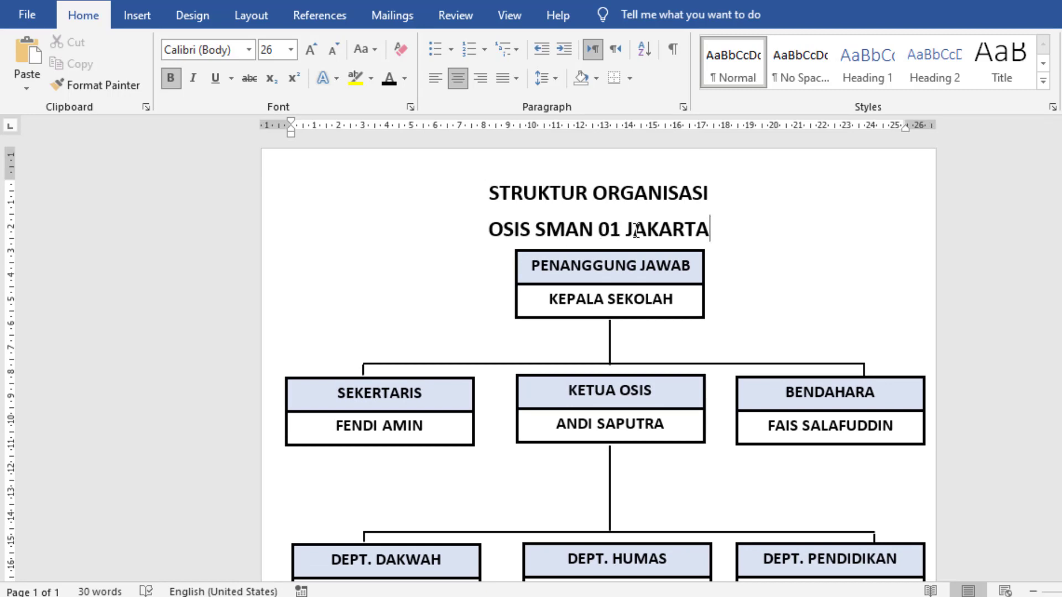
scroll(648, 245, down, 2)
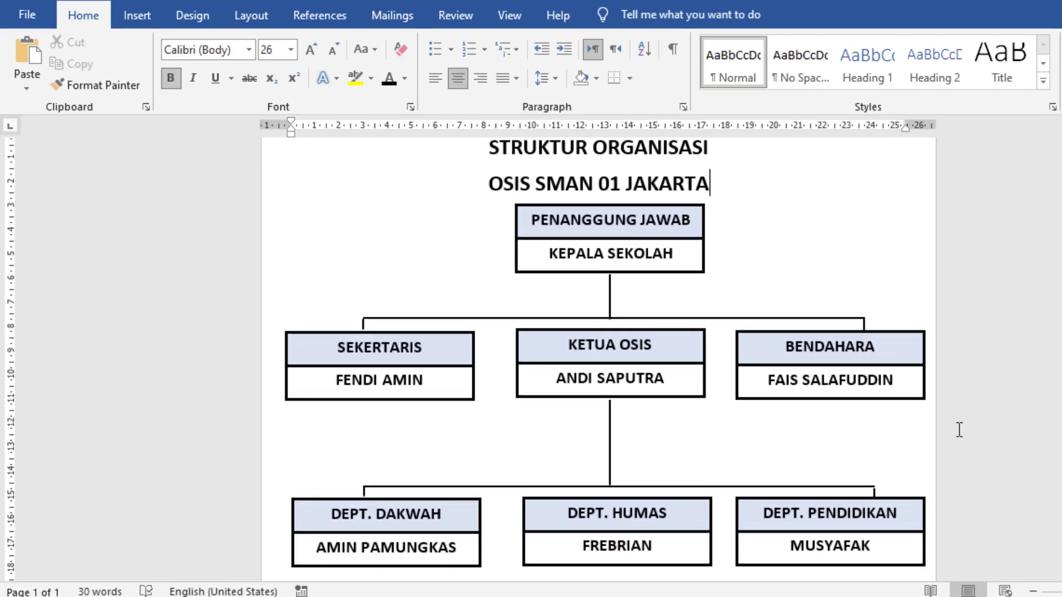
ctrl+scroll(599, 359, down, 4)
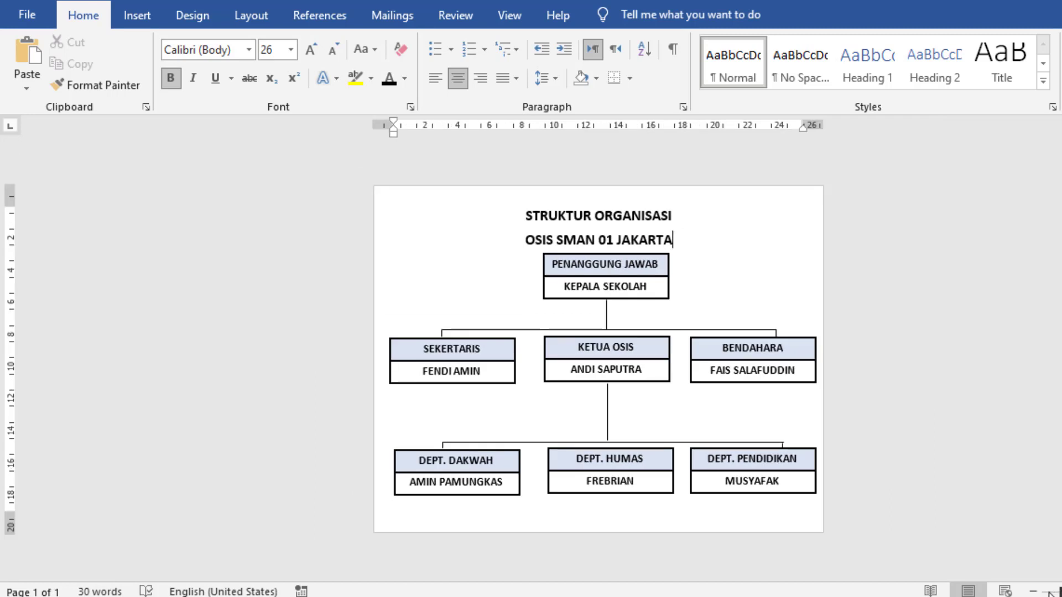
ctrl+scroll(917, 401, down, 1)
ctrl+scroll(918, 401, down, 1)
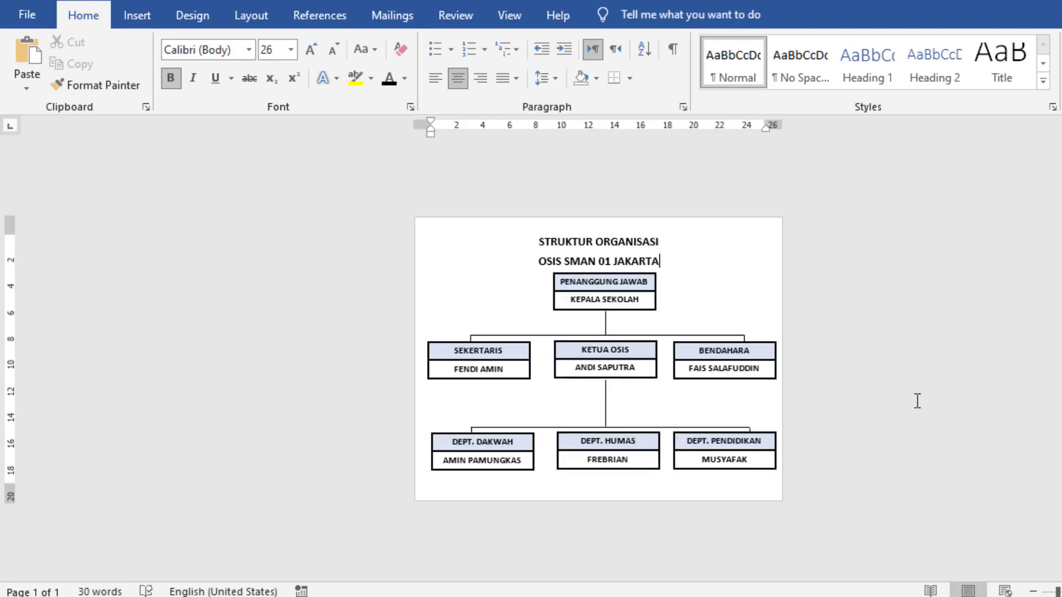
ctrl+scroll(935, 455, up, 5)
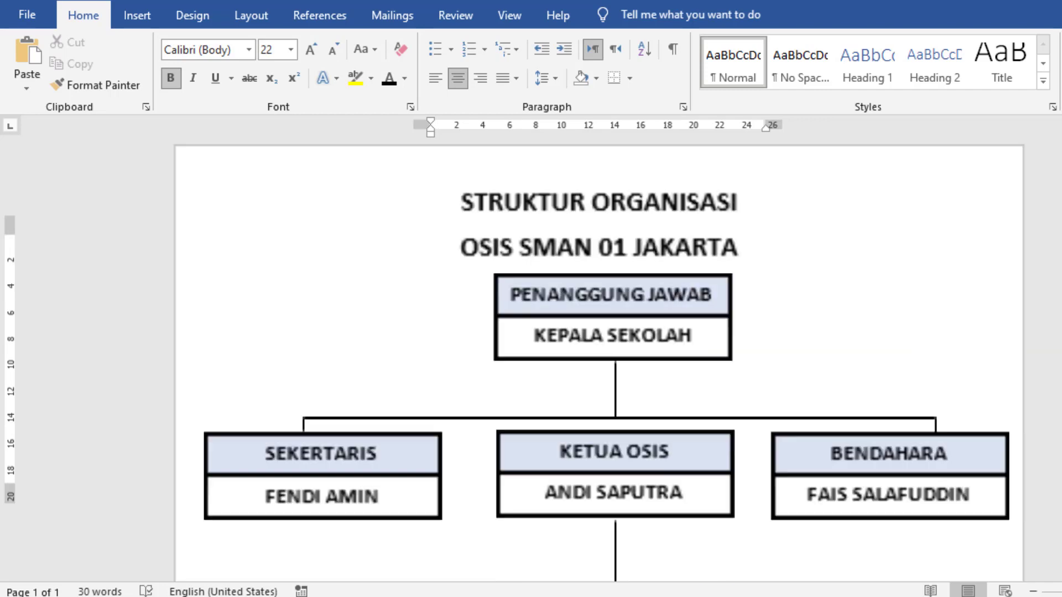
ctrl+scroll(935, 454, up, 2)
scroll(935, 455, down, 1)
scroll(935, 455, up, 2)
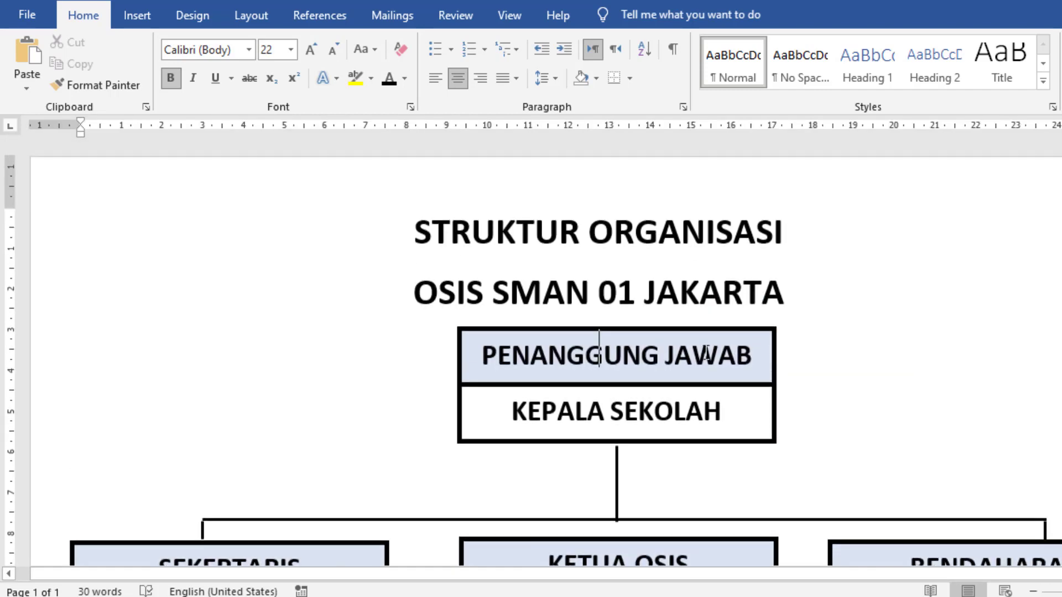
scroll(704, 352, down, 3)
scroll(705, 352, up, 2)
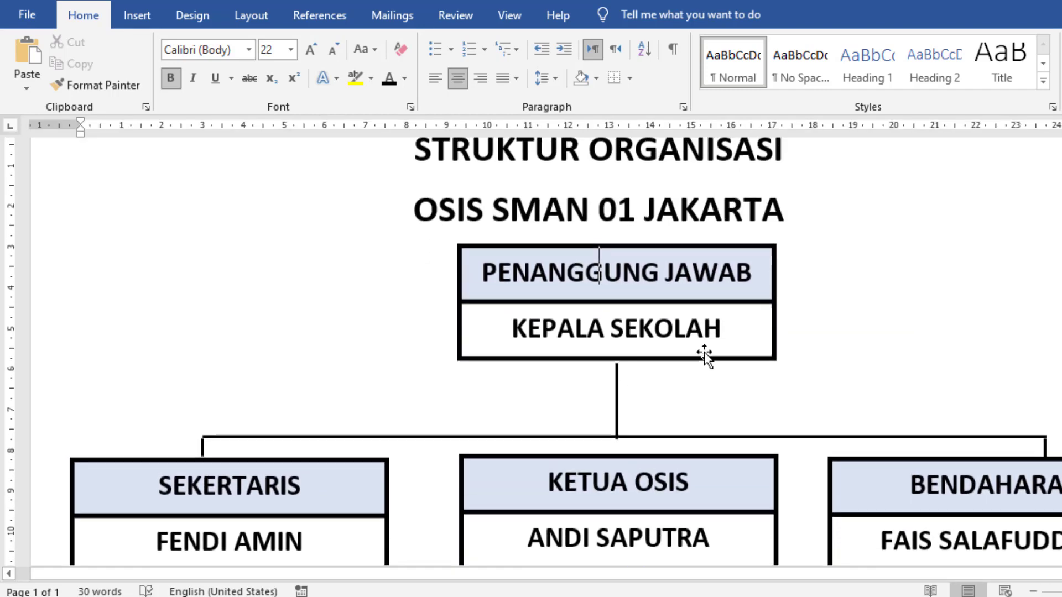
scroll(705, 352, down, 2)
scroll(705, 352, down, 1)
scroll(704, 352, down, 4)
scroll(705, 357, down, 2)
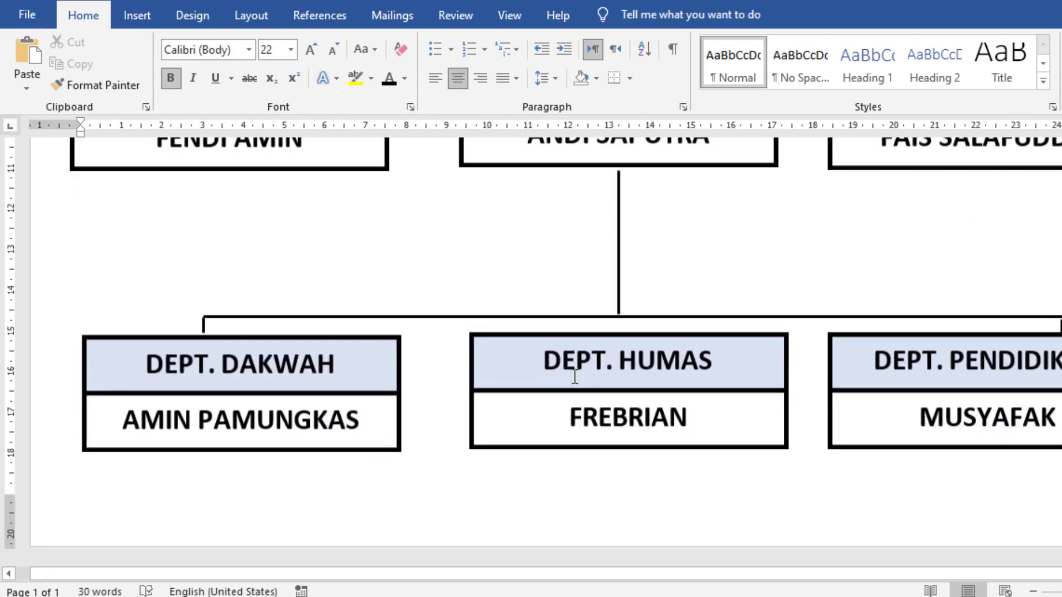
scroll(550, 398, up, 2)
scroll(548, 395, up, 2)
scroll(551, 398, up, 2)
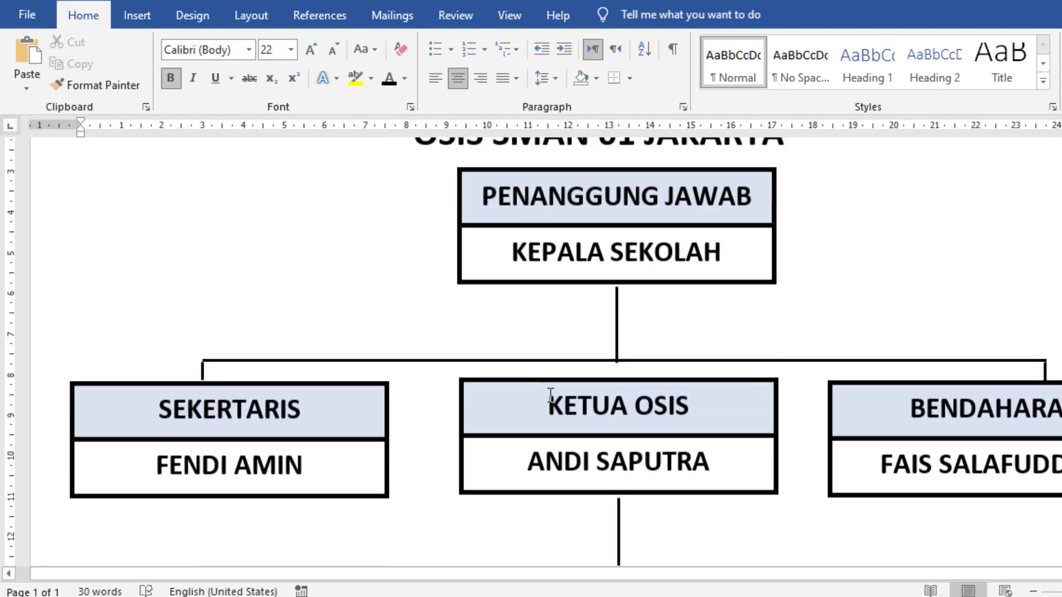
scroll(552, 401, down, 2)
scroll(553, 396, down, 4)
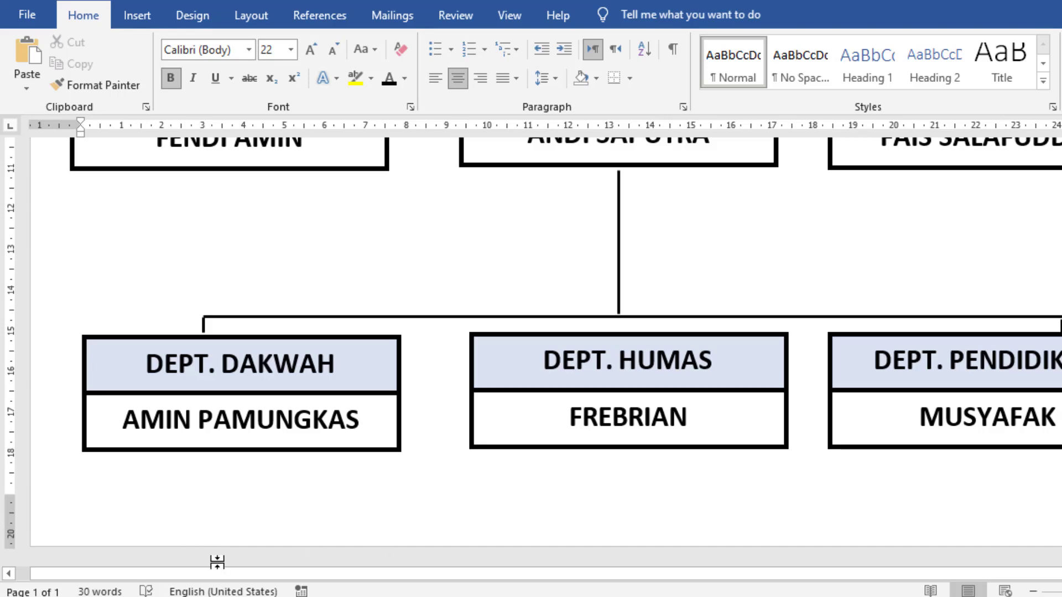
scroll(674, 377, up, 1)
scroll(711, 325, up, 5)
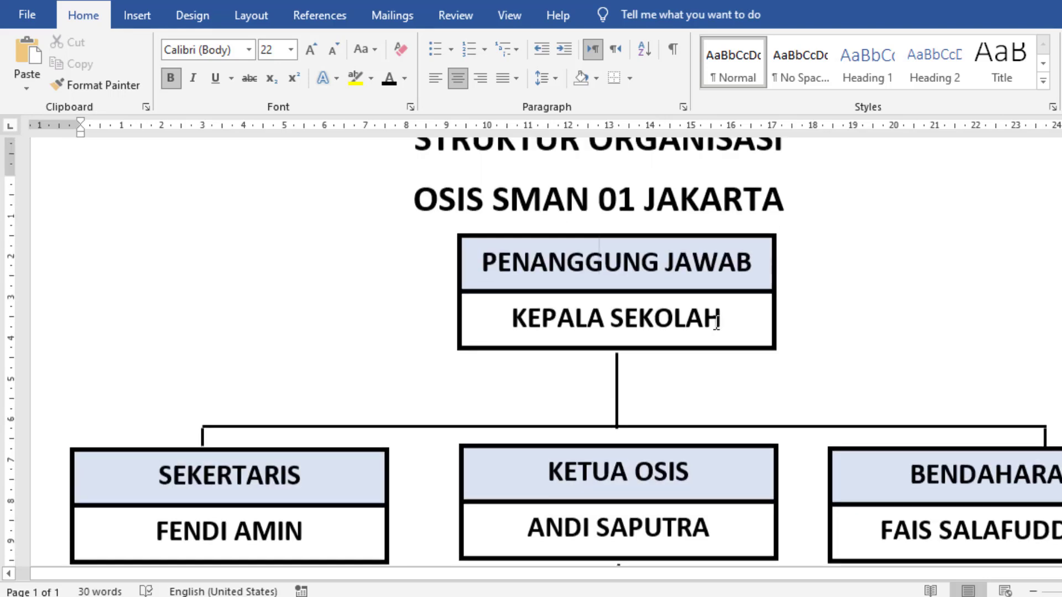
scroll(644, 315, up, 2)
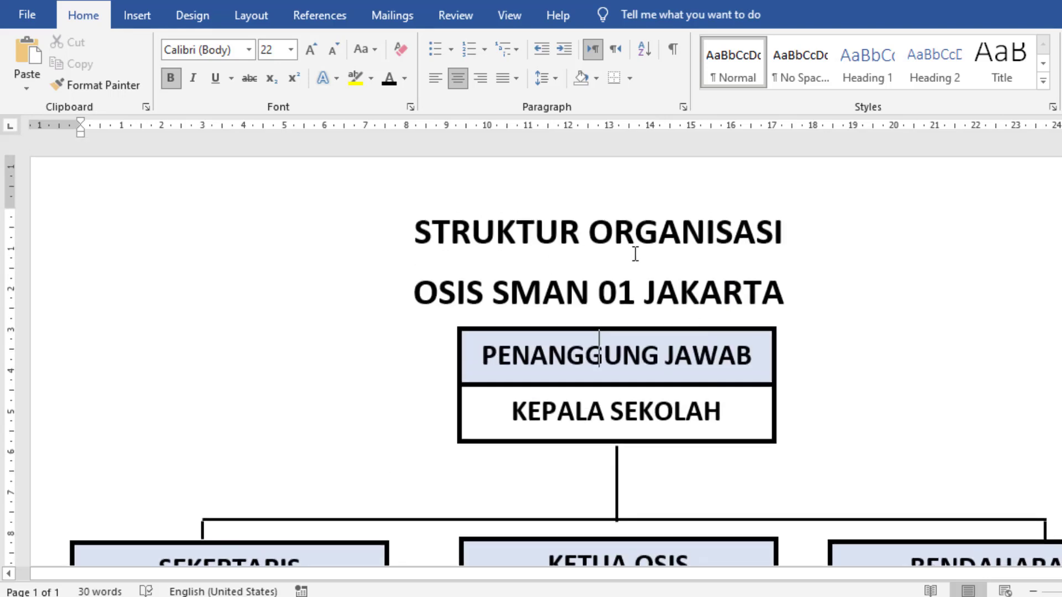